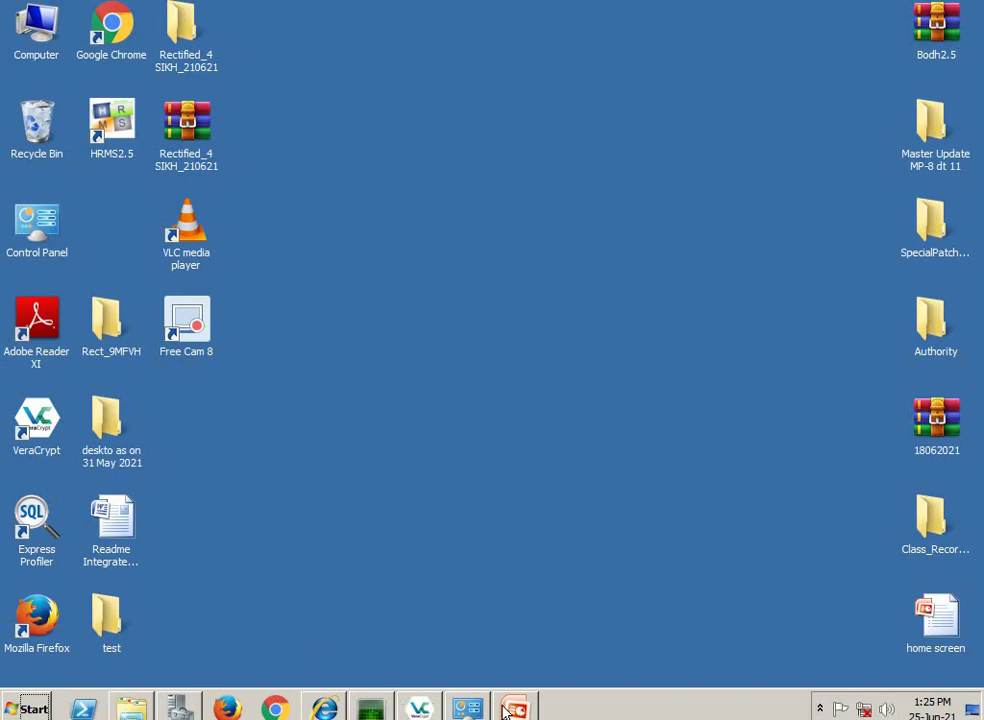
- Restore PowerPoint and resume the slide show from the current slide on the DGIS page
mouse_move(517, 710)
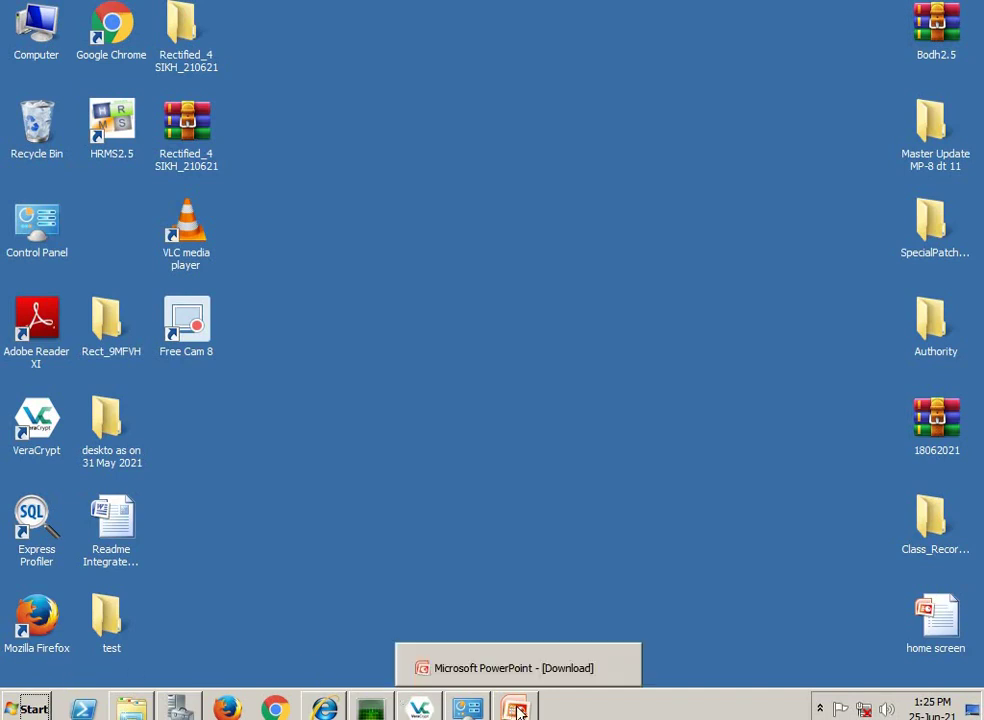
left_click(519, 710)
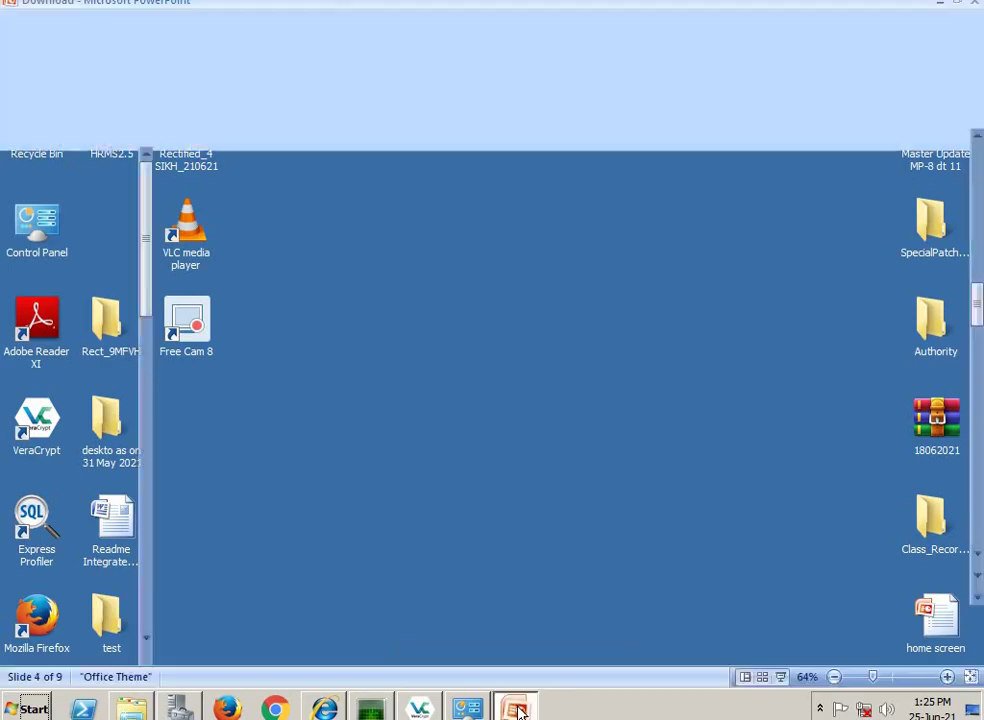
key("F5")
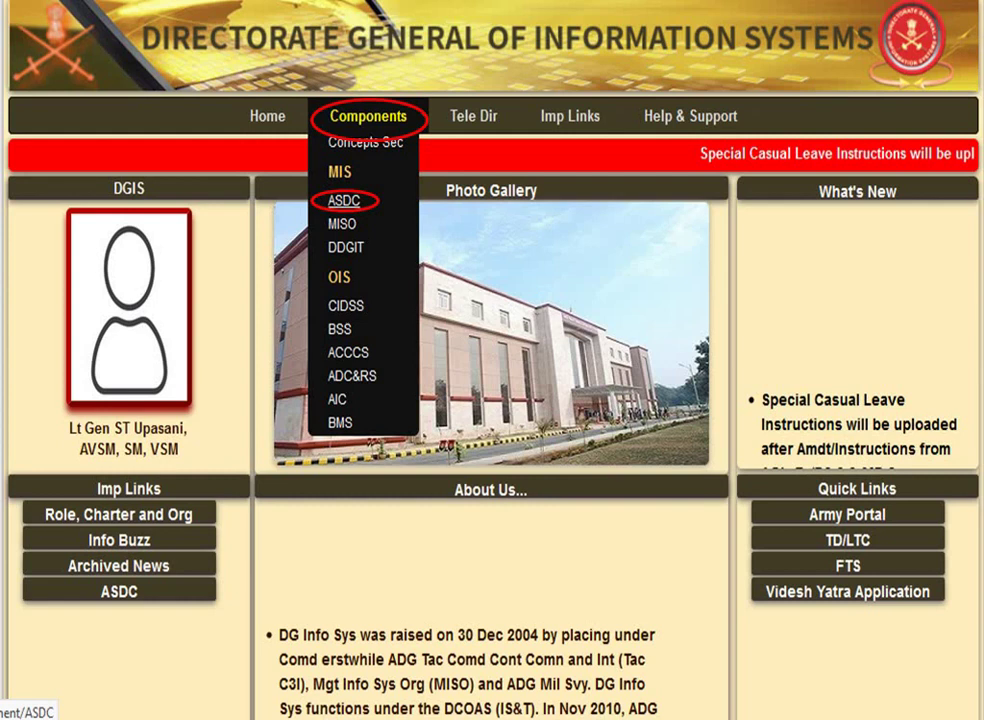
- Advance through the remaining slides, end the show, and minimize PowerPoint to the desktop
left_click(343, 200)
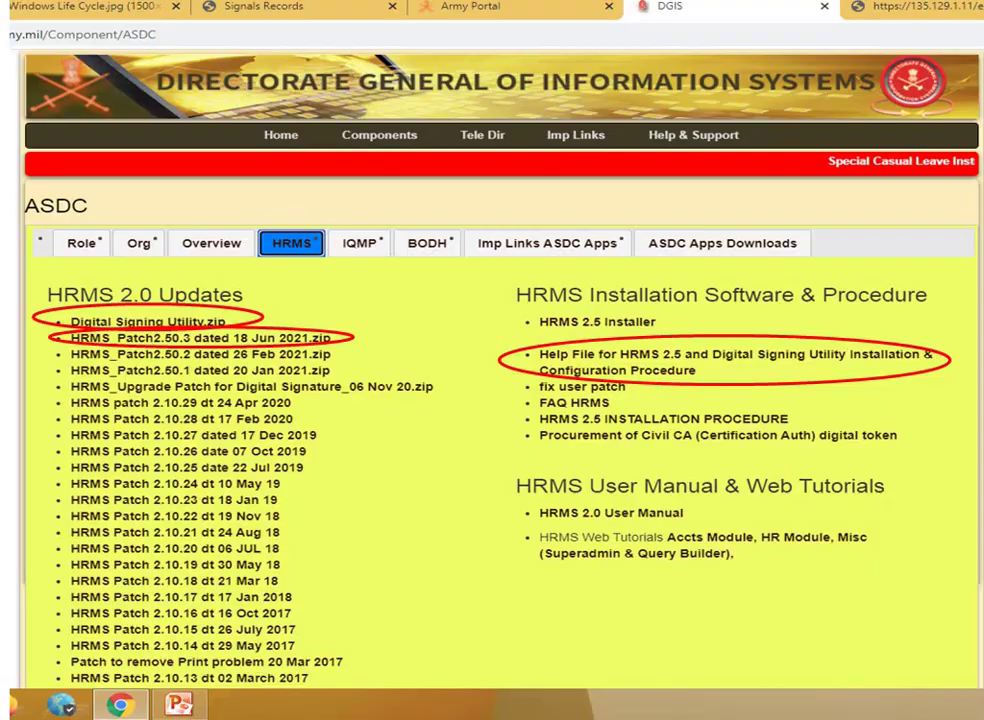
key("Right")
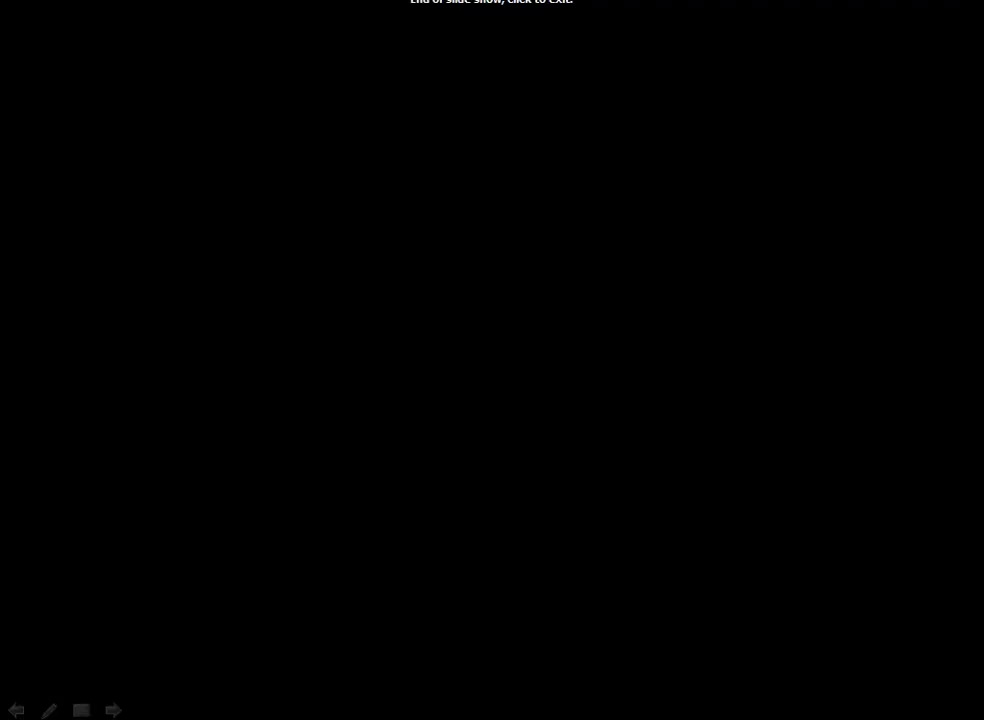
key("Right")
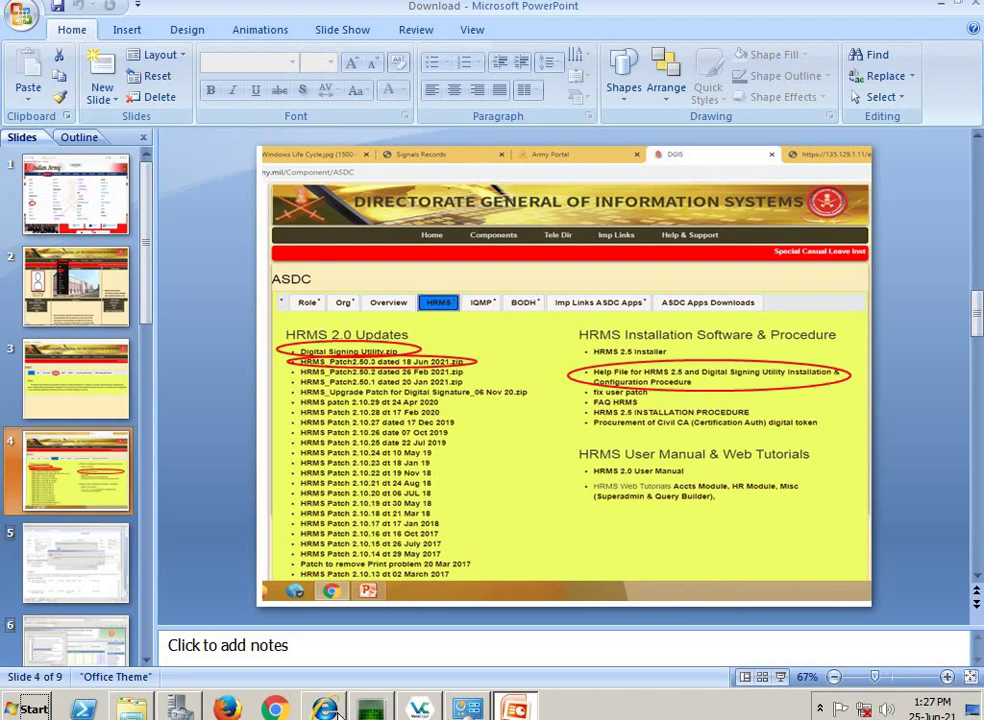
left_click(941, 5)
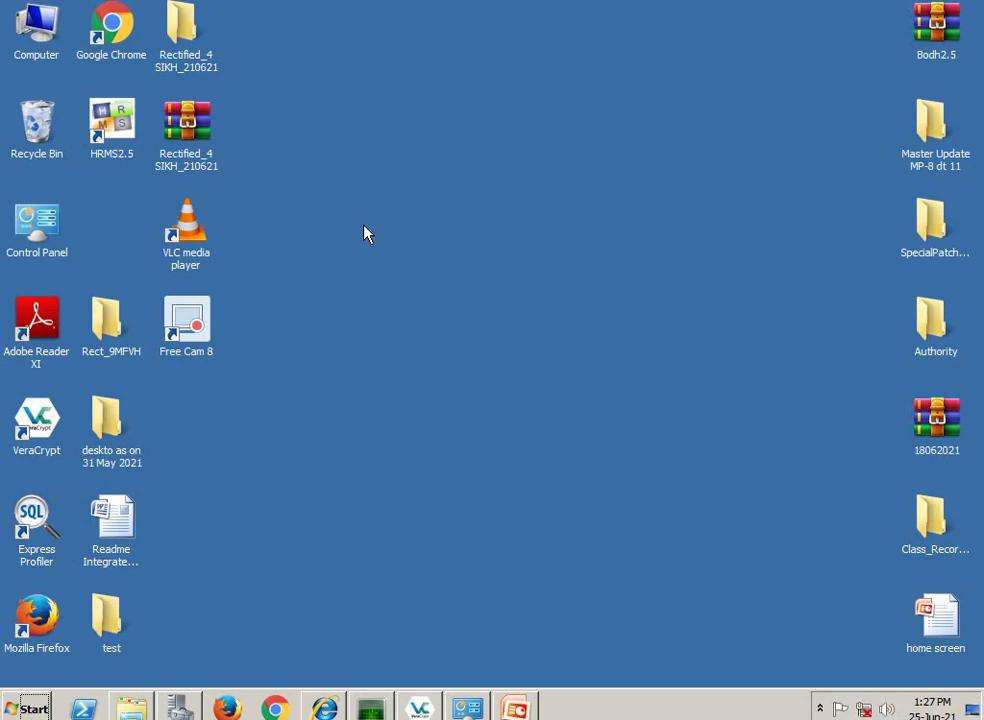
- Launch HRMS 2.5 maximized, log in as superadmin with the admin password, and accept the backup prompt
double_click(120, 135)
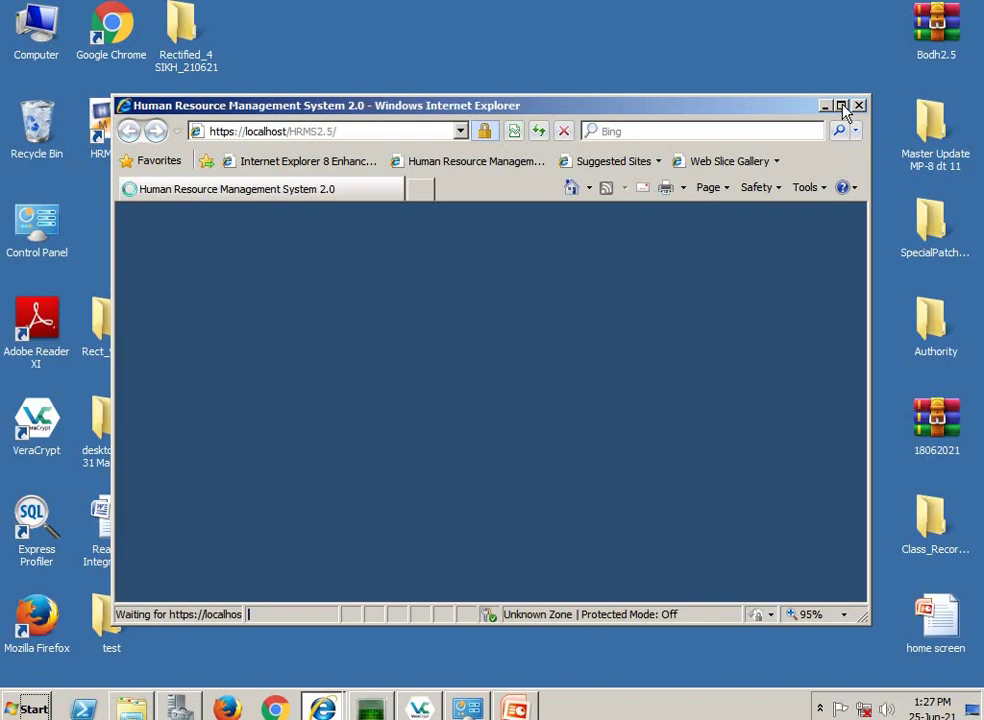
left_click(841, 105)
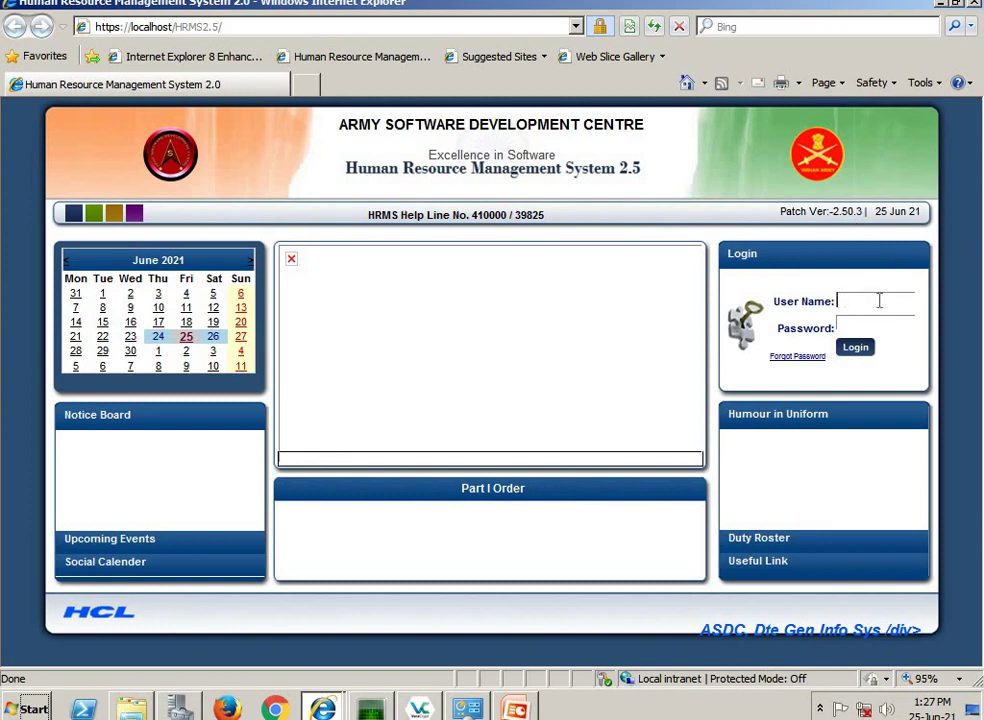
key("Tab")
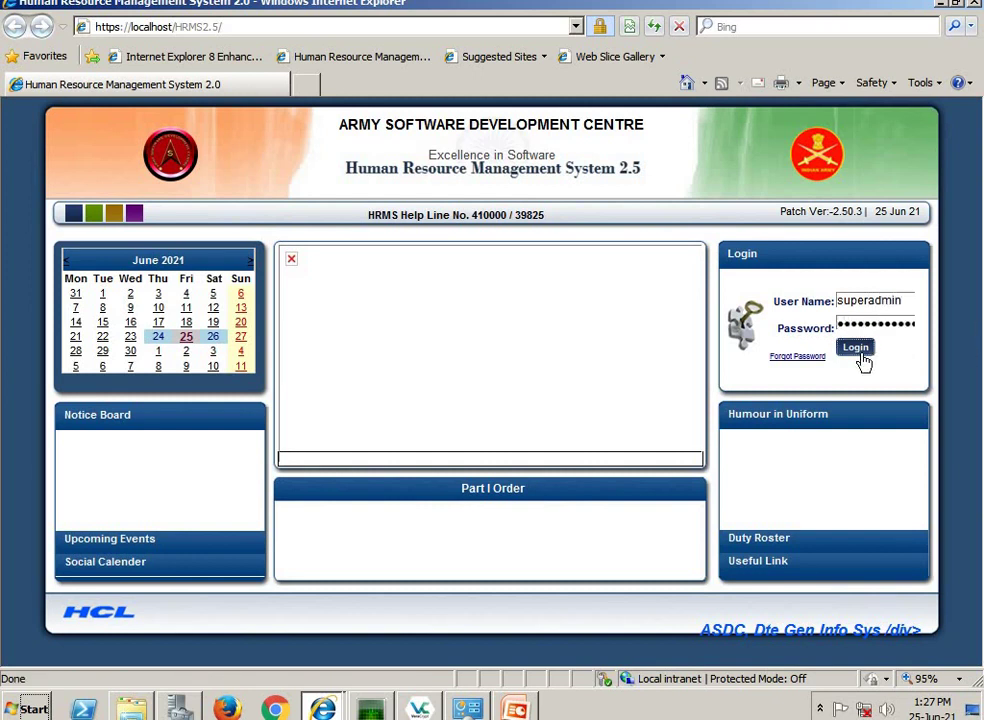
left_click(860, 352)
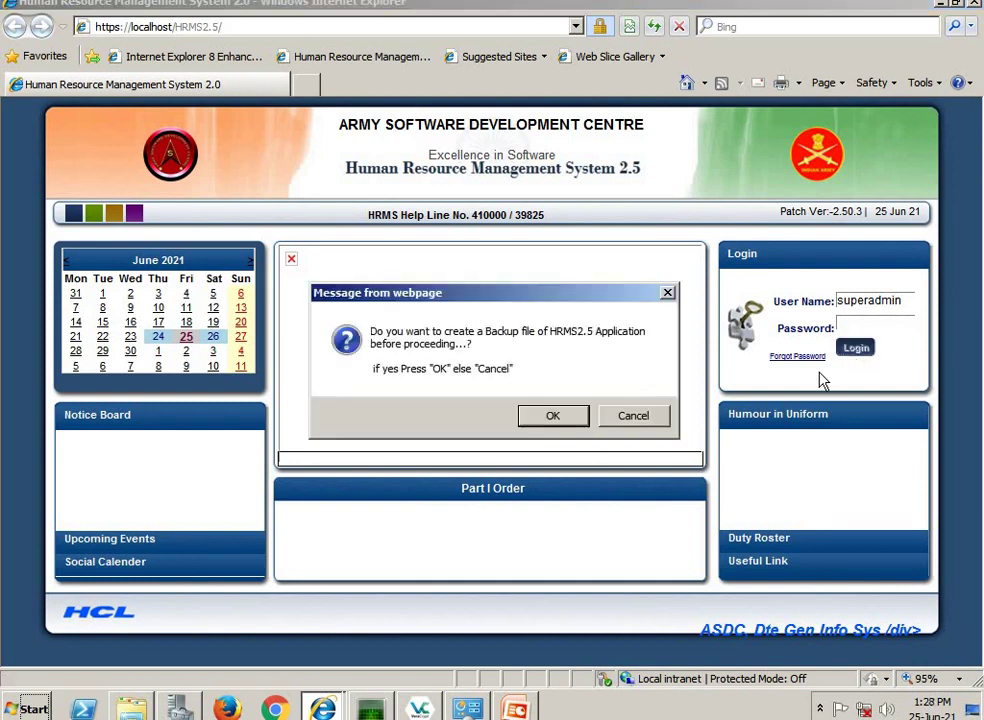
left_click(570, 424)
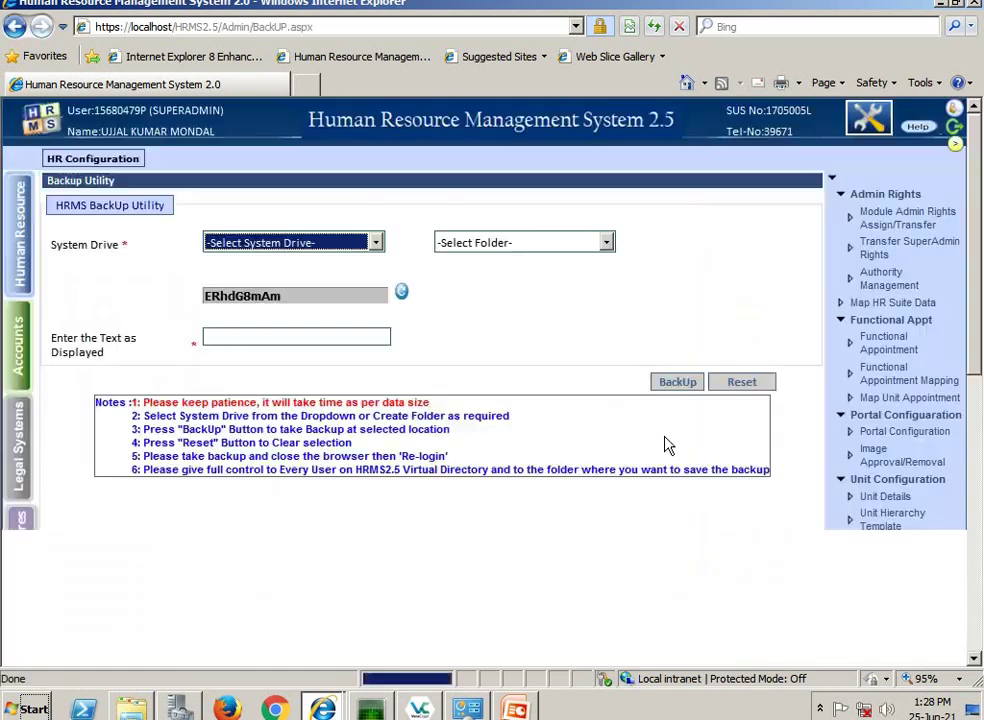
- Show page 2 of the Functional Appointment list, rows QM CLK through SO (Coord)
left_click(884, 343)
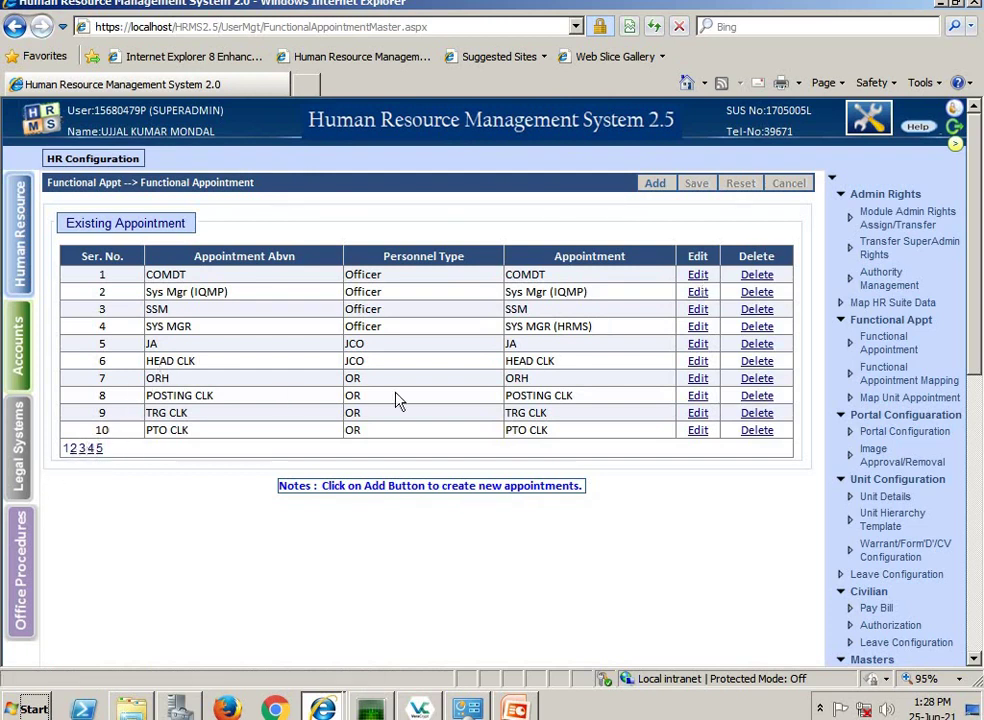
left_click(74, 450)
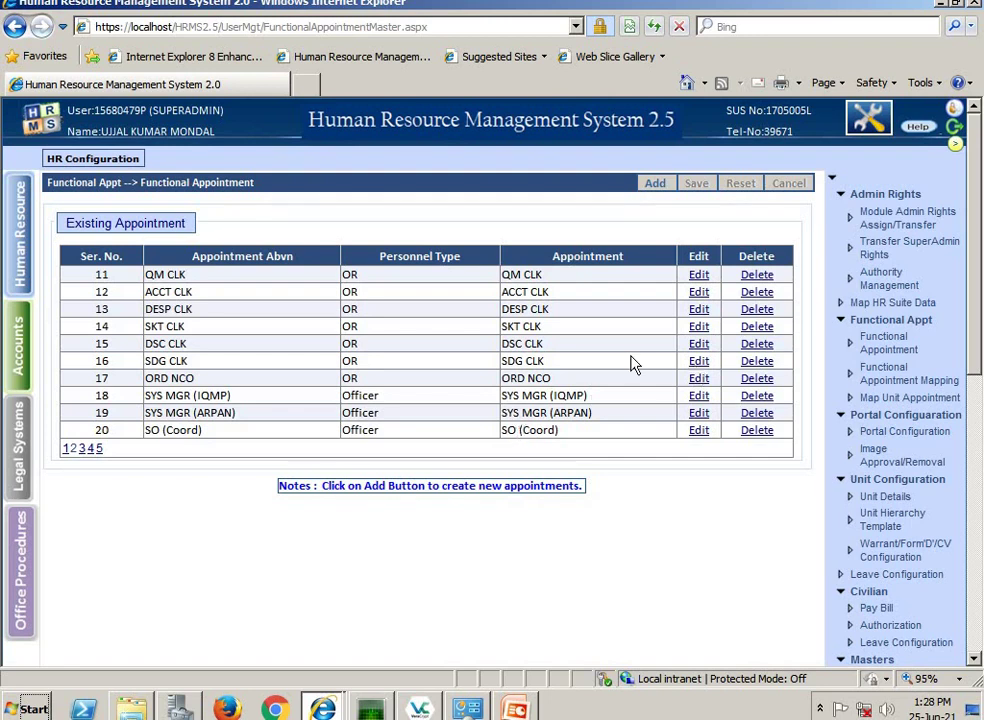
- Open Functional Appointment Mapping and page through to page 3, rows 21–22 with SO (Coord)
left_click(894, 378)
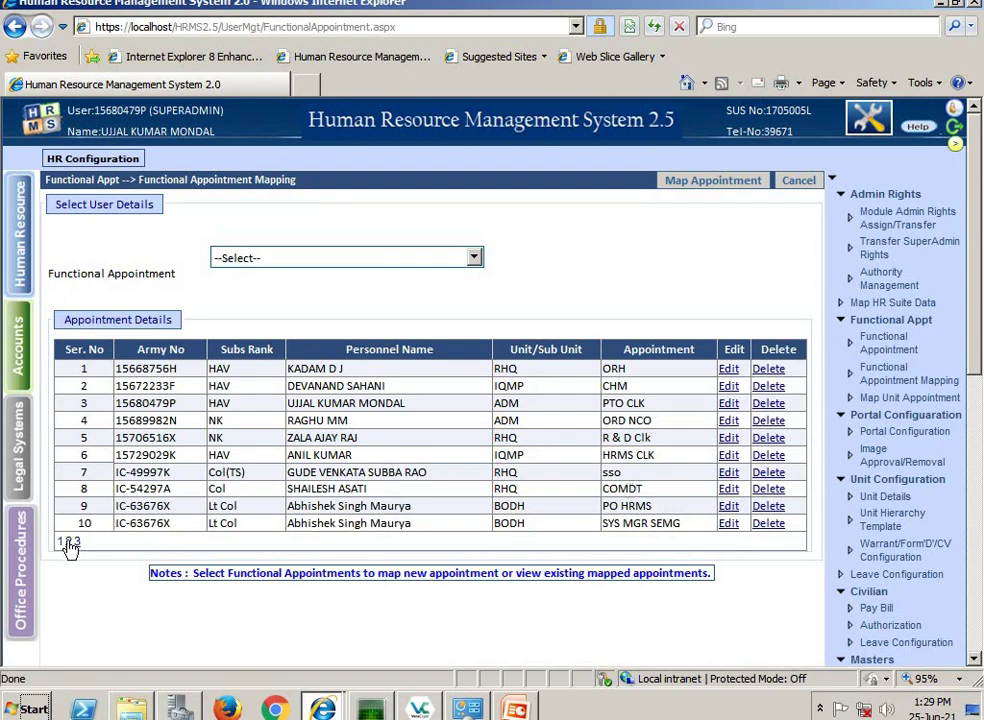
left_click(67, 542)
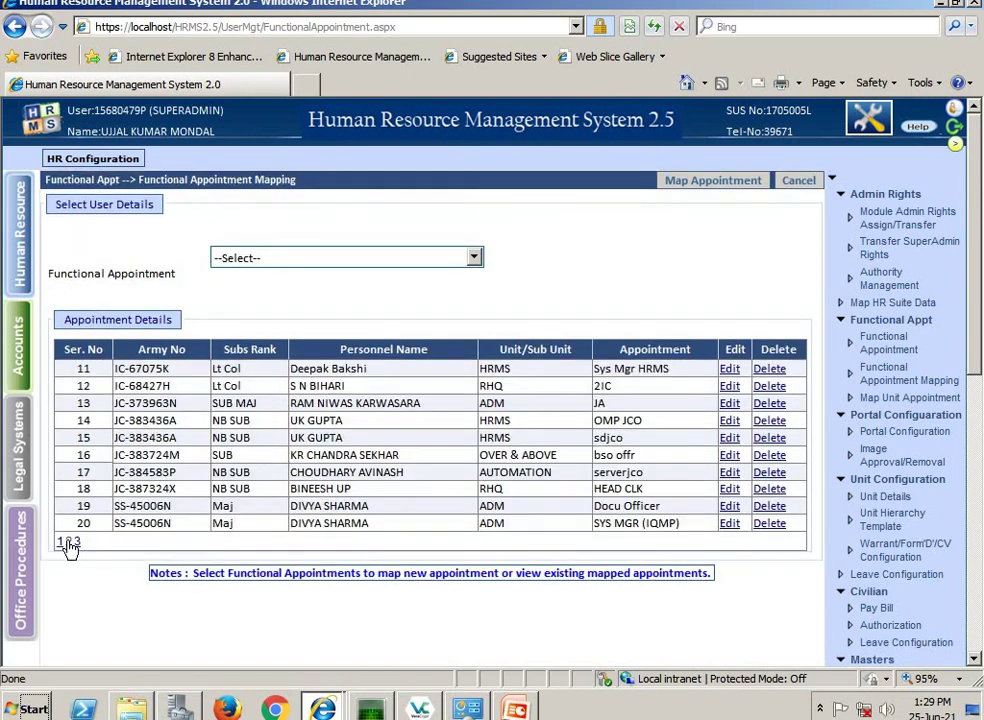
left_click(75, 542)
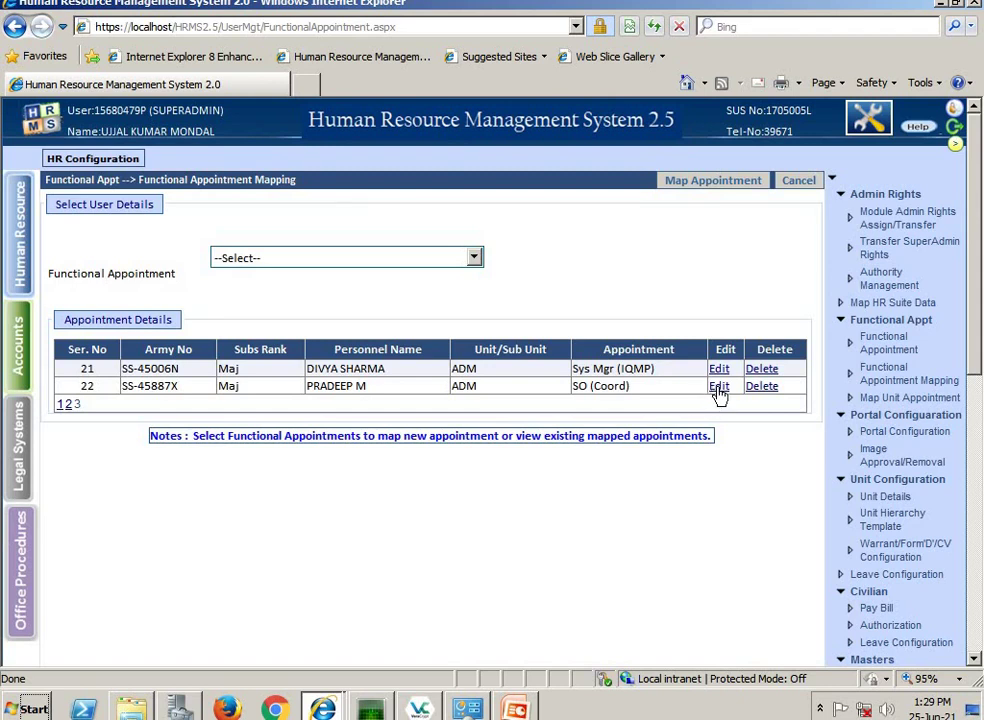
- Edit the row-22 SO (Coord) mapping, re-pick the officer's army number from autocomplete, and update it
left_click(717, 388)
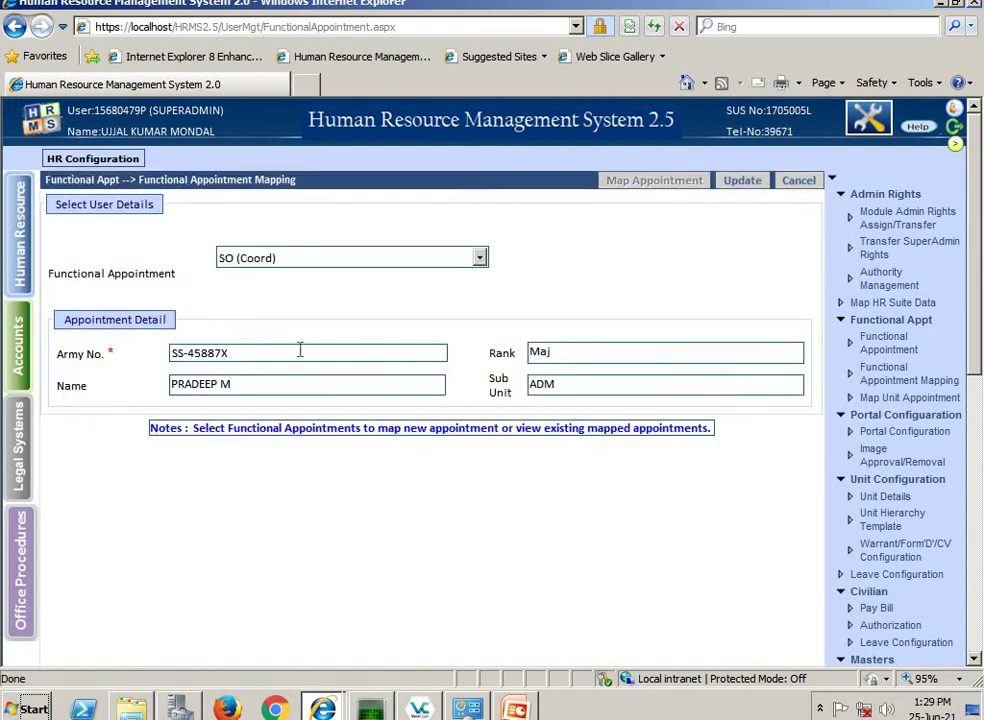
left_click_drag(229, 355, 160, 358)
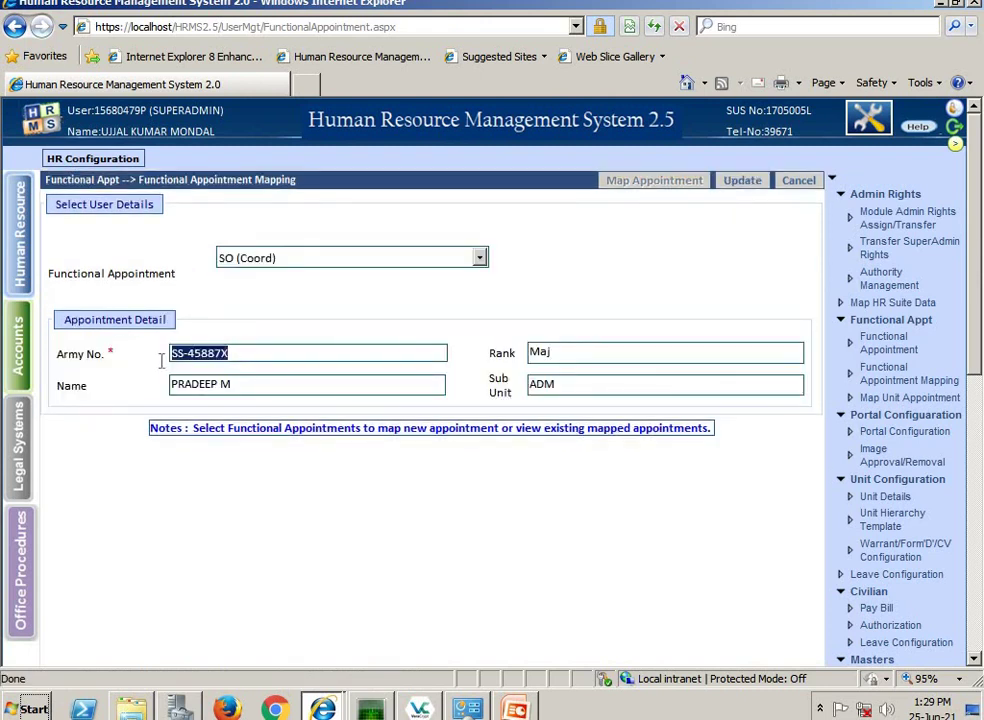
type("ic")
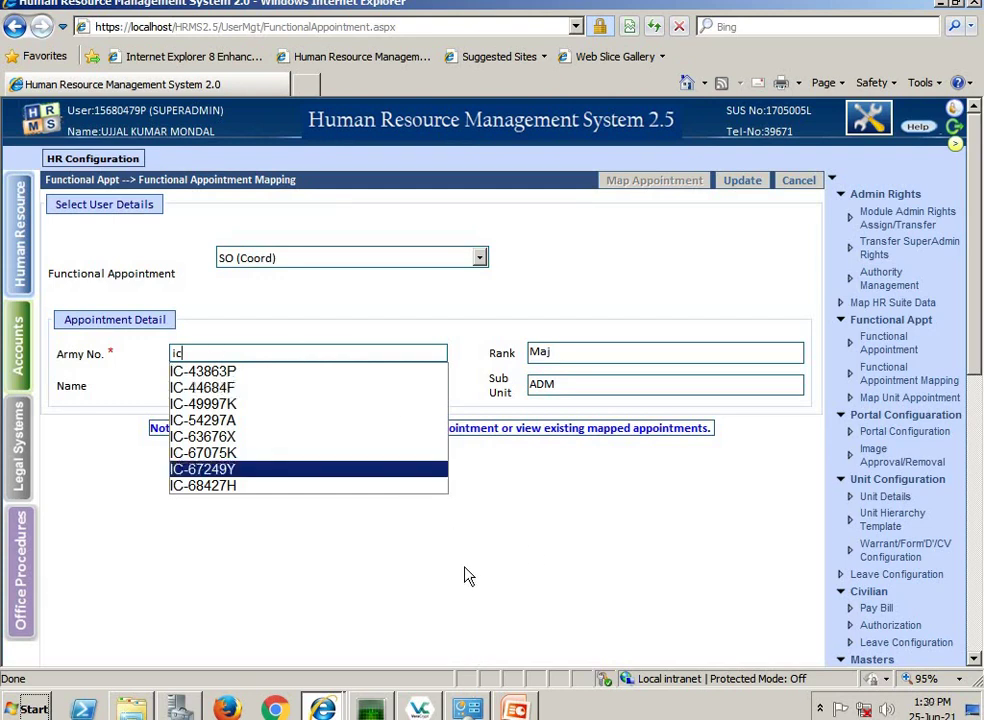
key("BackSpace")
key("BackSpace")
type("ss")
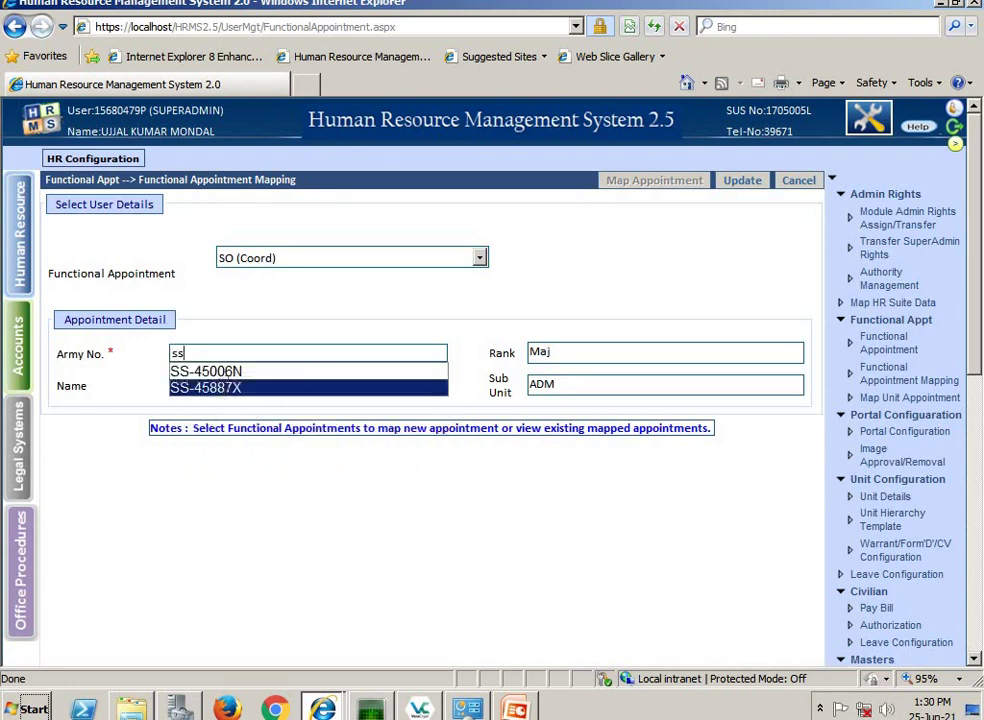
key("Return")
left_click(745, 182)
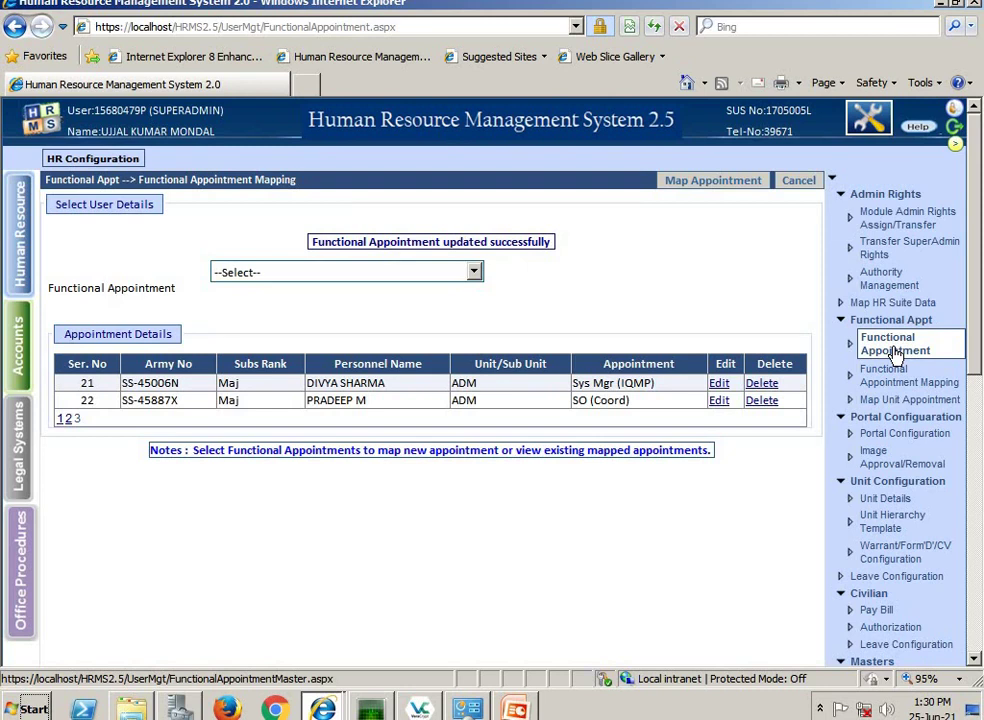
left_click(884, 406)
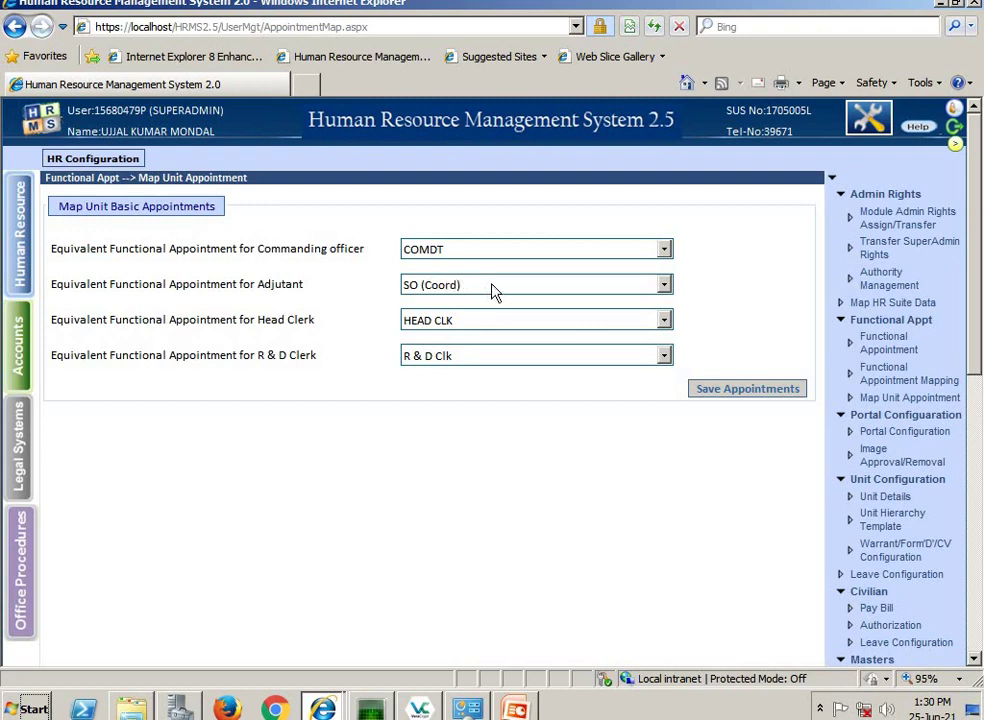
- Save unit basic appointments COMDT, SO (Coord) as Adjutant, HEAD CLK and R & D Clk
left_click(728, 392)
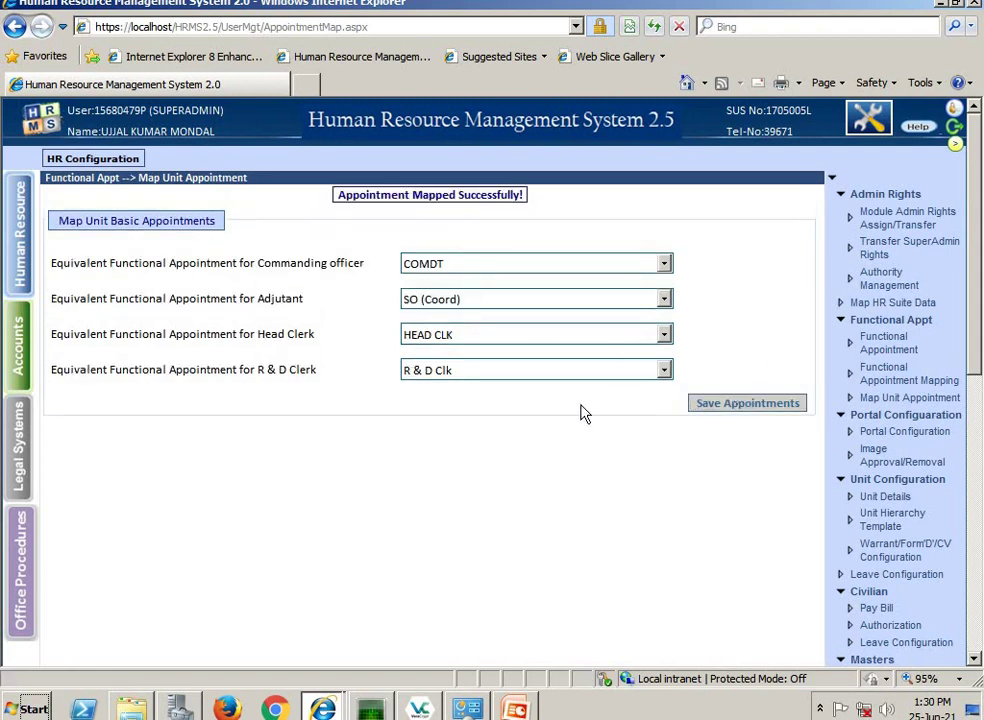
scroll(582, 428, "down", 5)
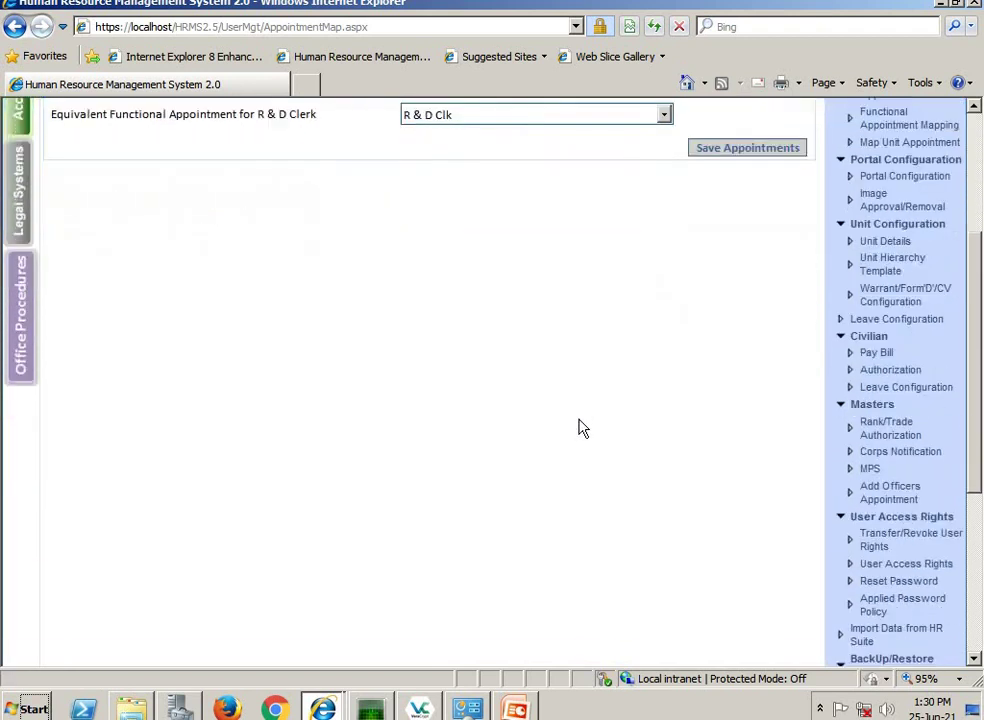
- In User Access Rights, review the HR Part II Orders rights for SO (Coord) and COMDT
left_click(890, 575)
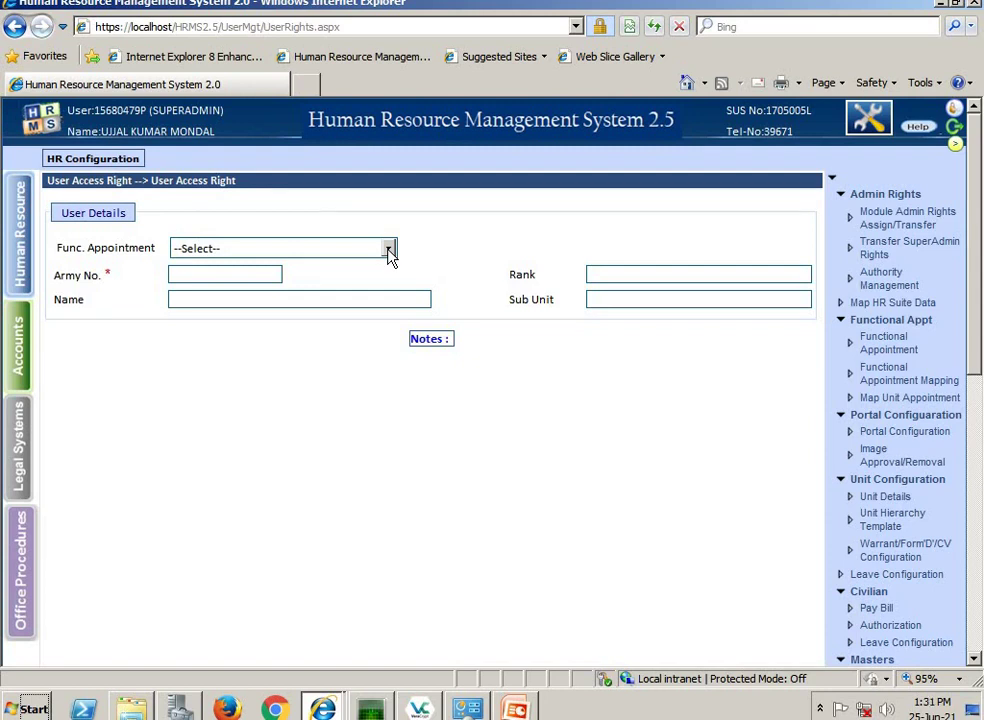
left_click(389, 249)
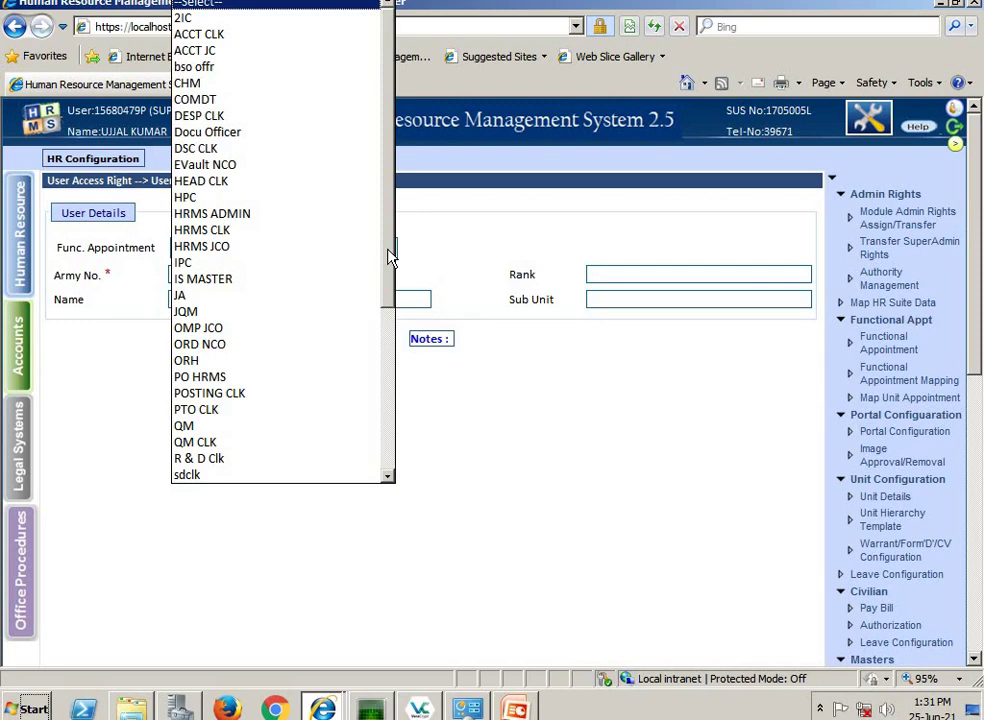
type("so")
key("Return")
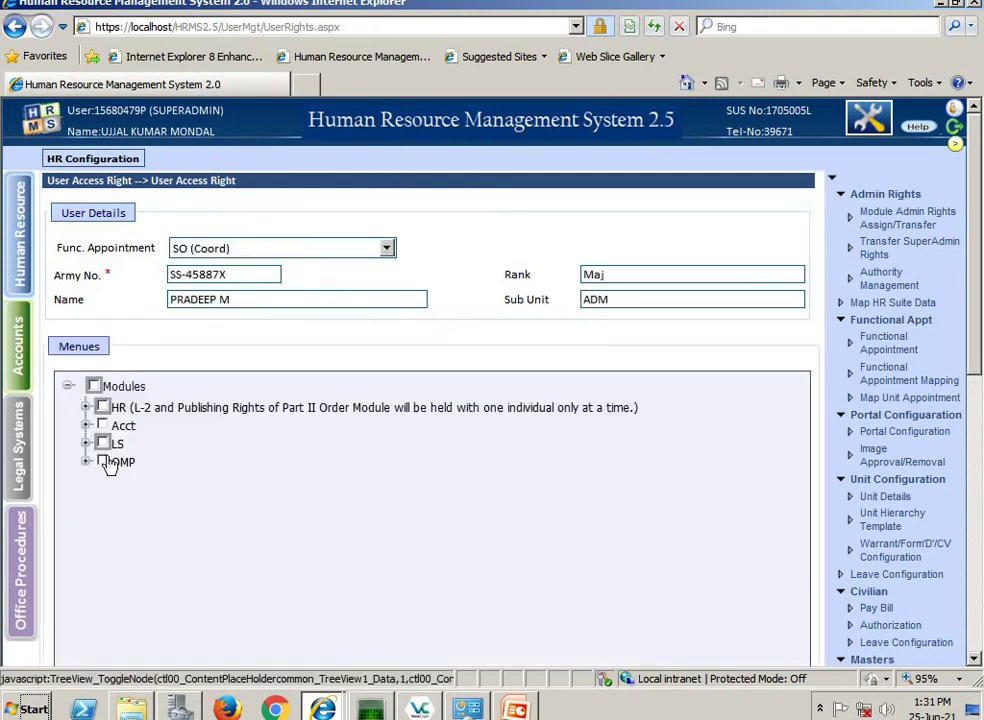
left_click(85, 407)
left_click(104, 481)
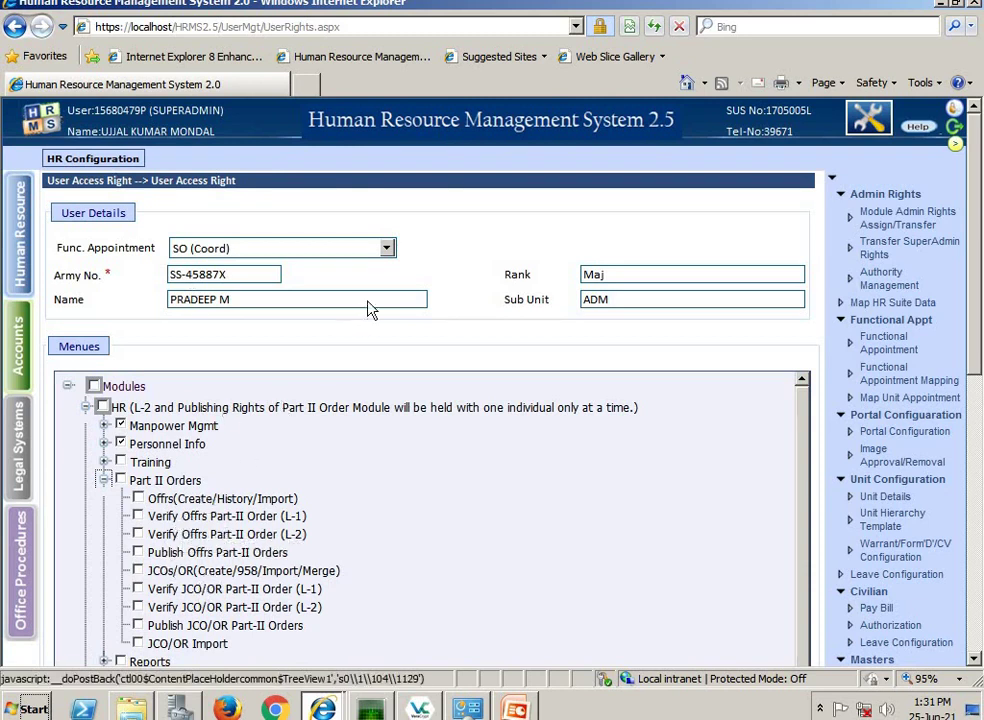
left_click(387, 250)
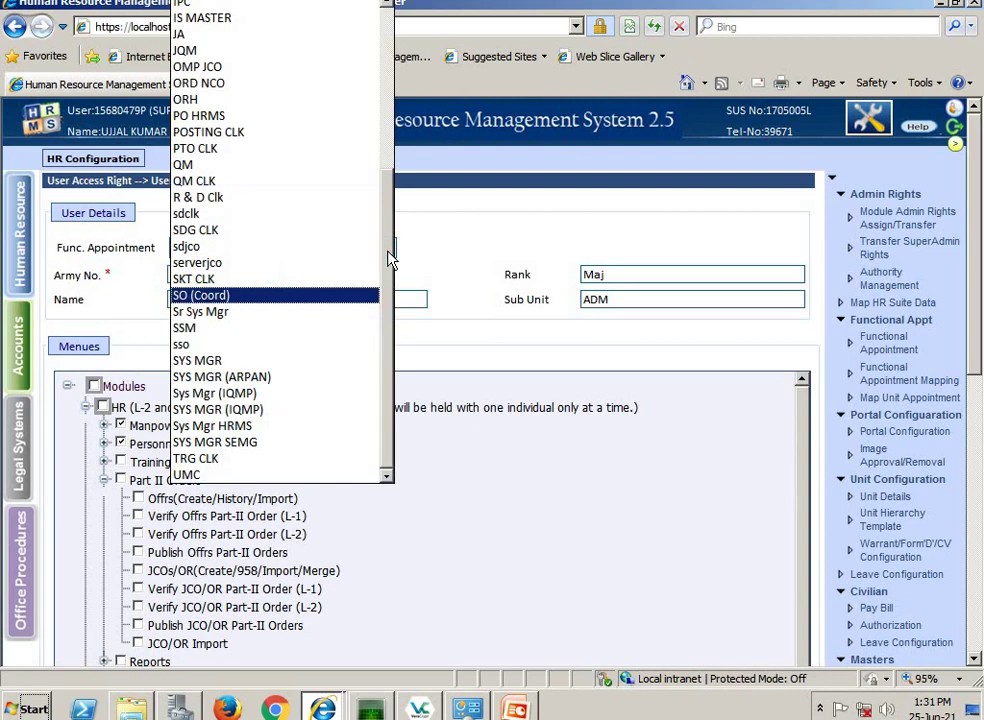
key("Page_Up")
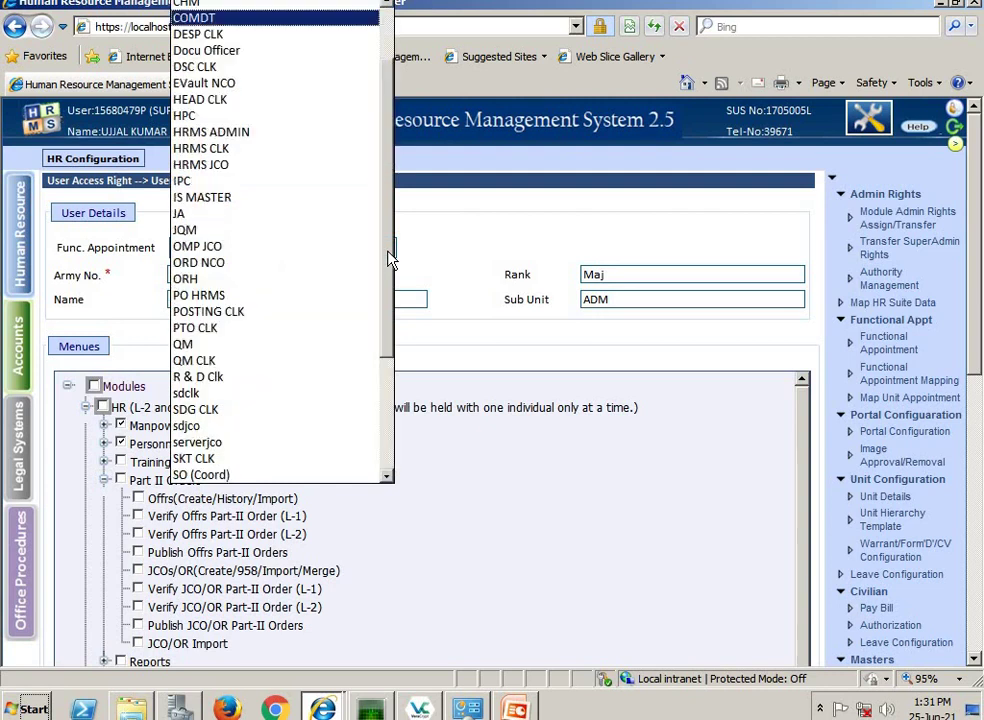
key("Return")
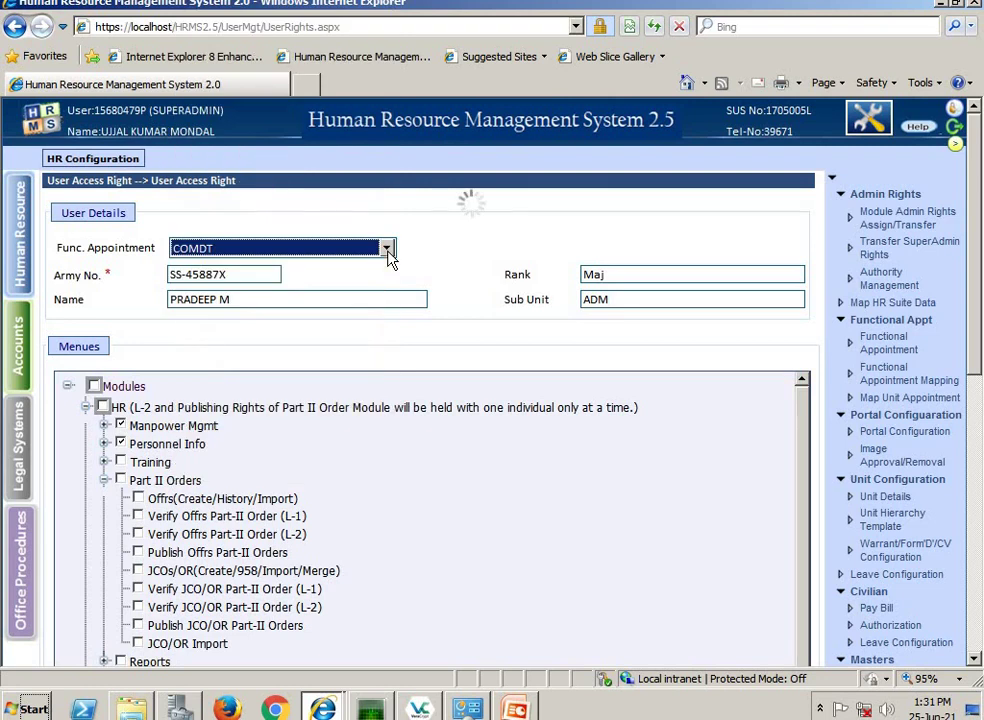
left_click(87, 408)
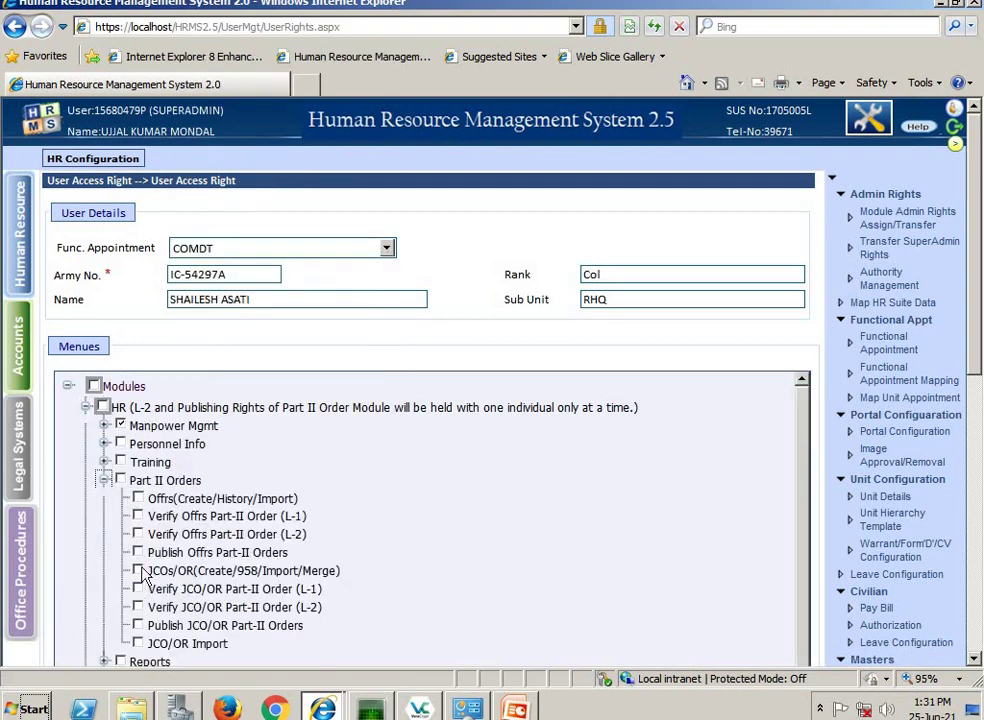
- Remove both Publish Offrs and Publish JCO/OR Part-II Orders rights from PTO CLK and update
left_click(386, 250)
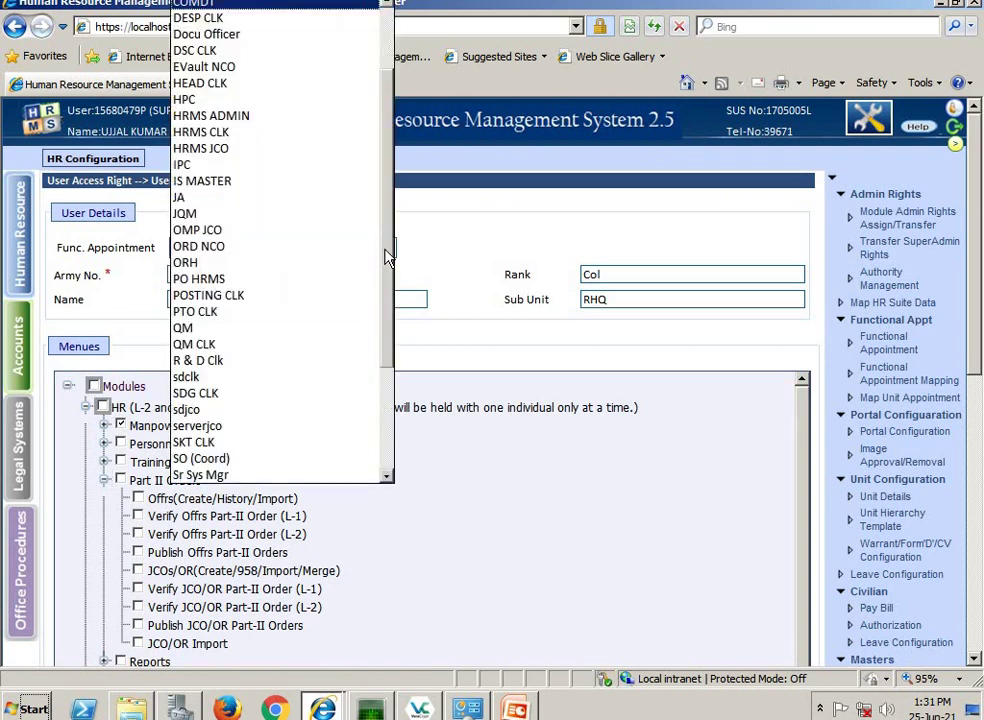
left_click(196, 312)
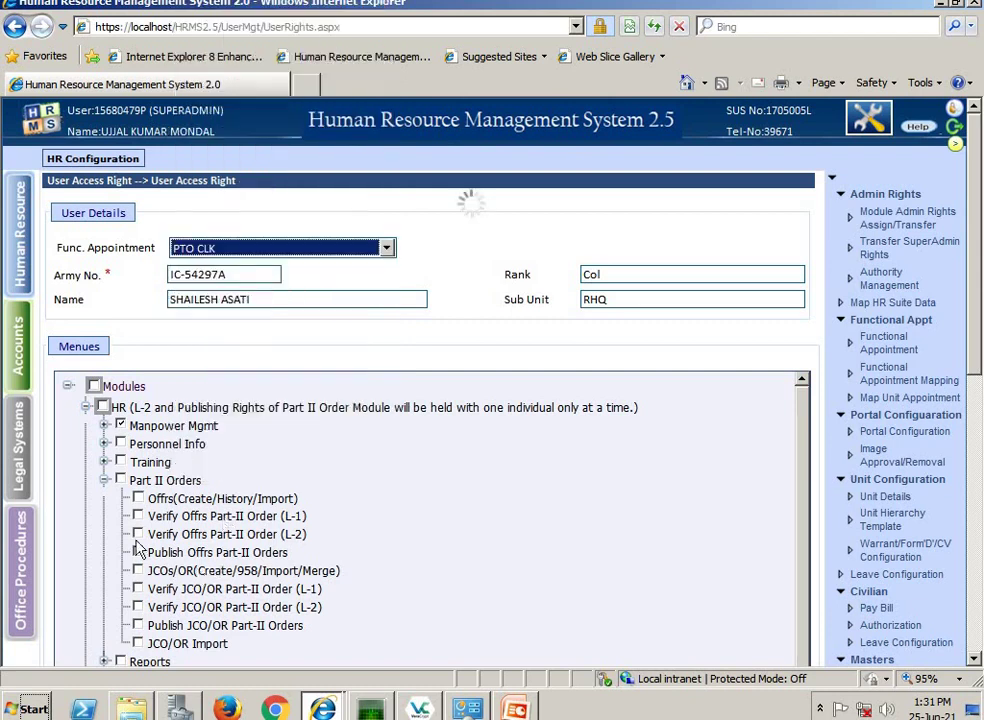
left_click(87, 407)
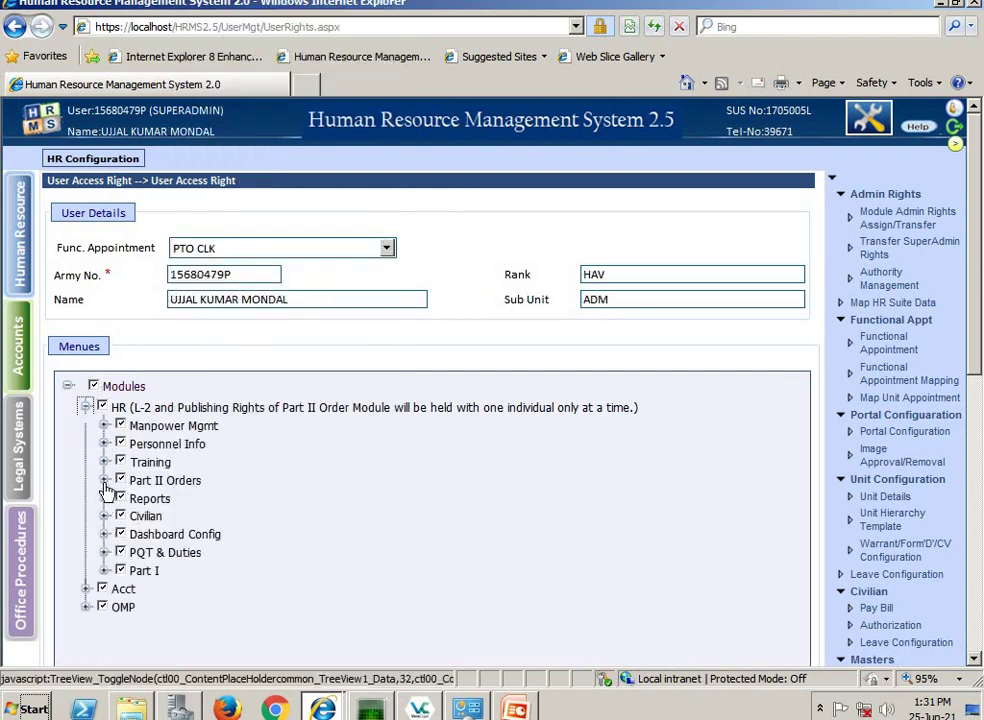
left_click(104, 480)
left_click(139, 553)
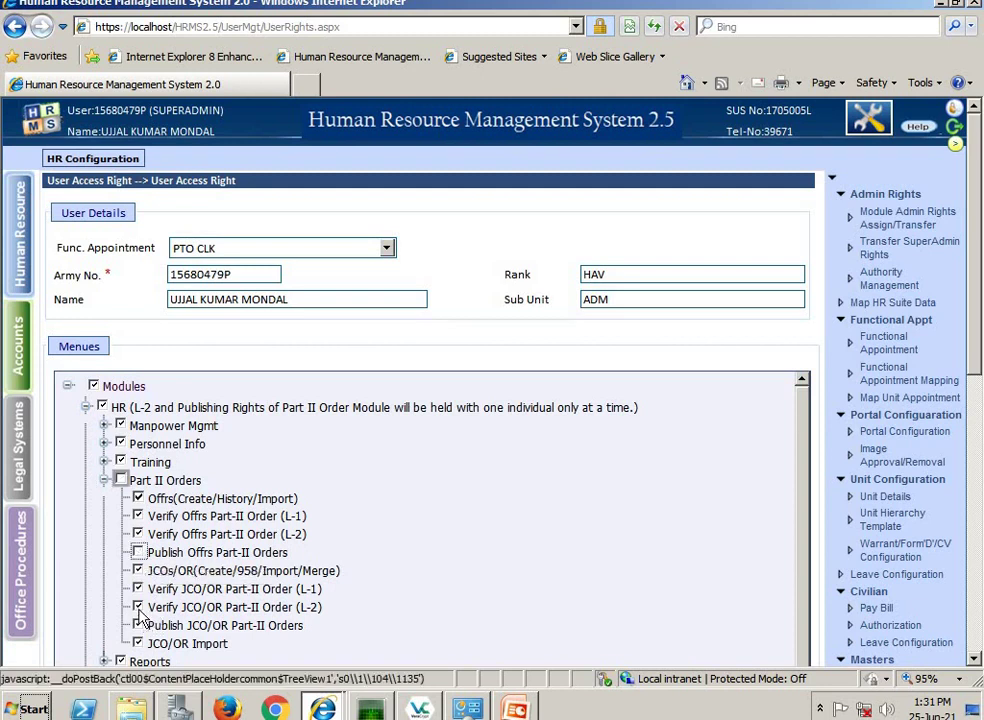
left_click(139, 626)
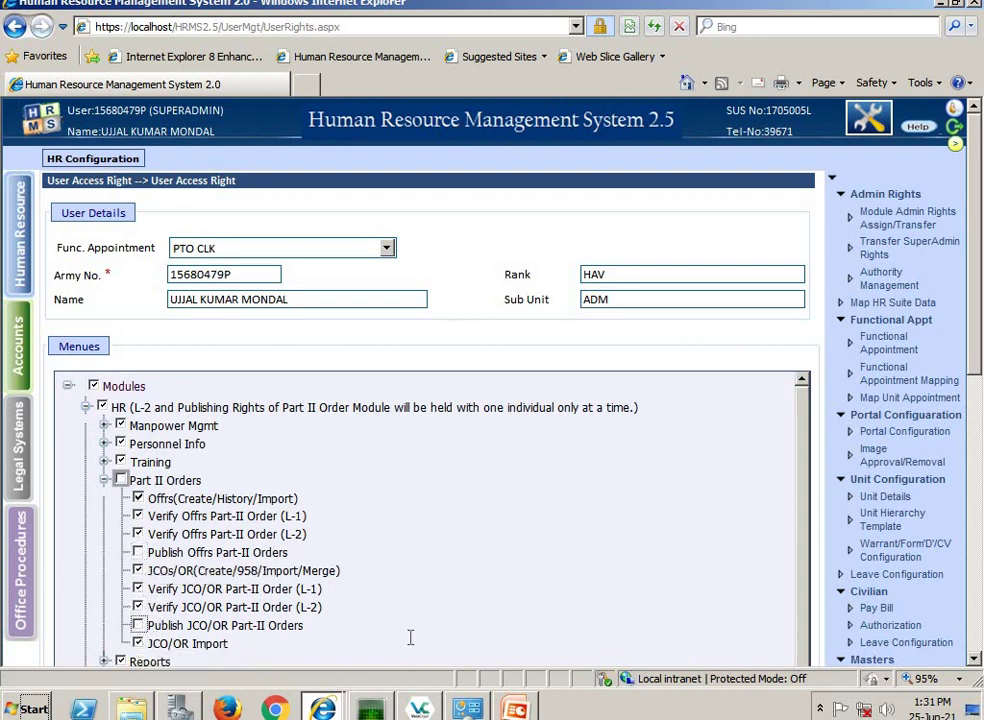
scroll(408, 636, "down", 3)
key("Tab")
key("Return")
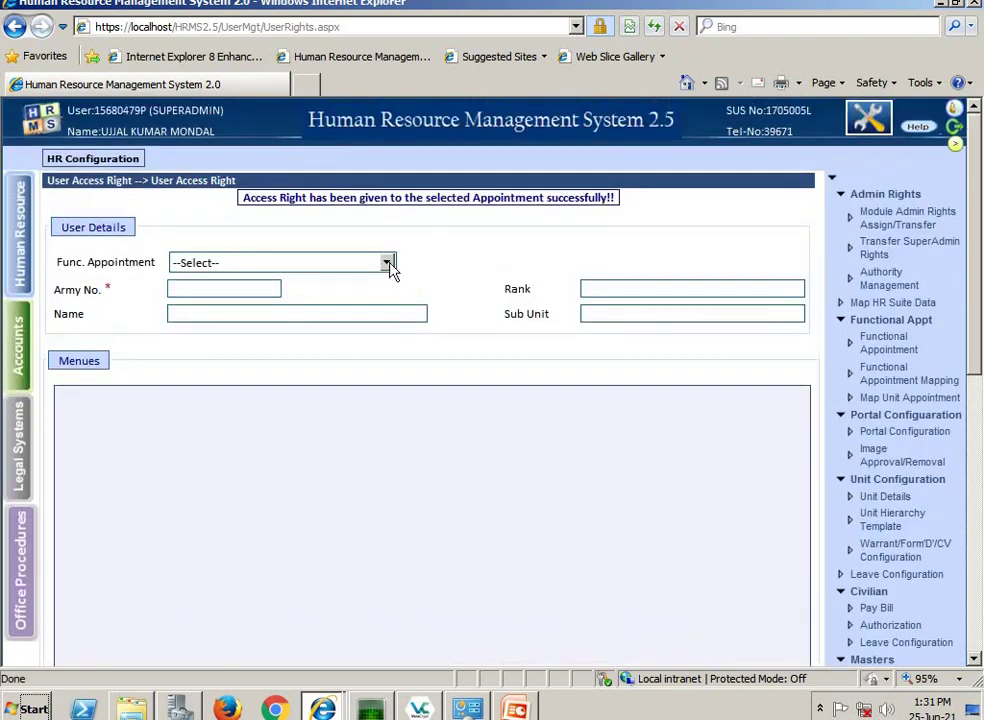
- Grant SO (Coord) both Publish Part-II Orders rights, update, and log out to the login page
left_click(387, 263)
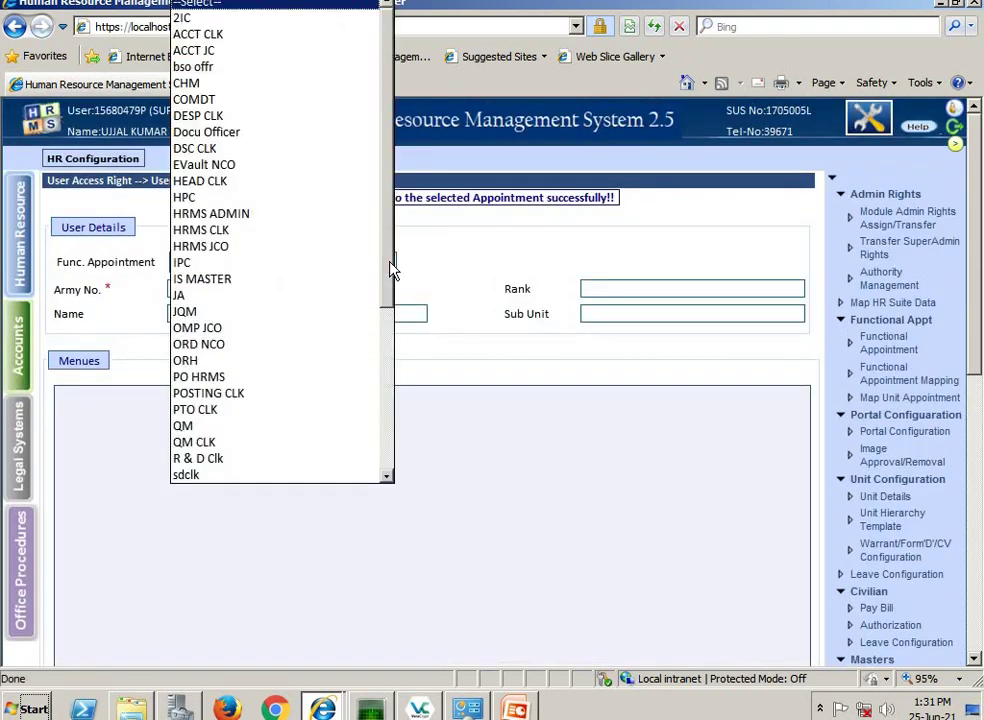
key("End")
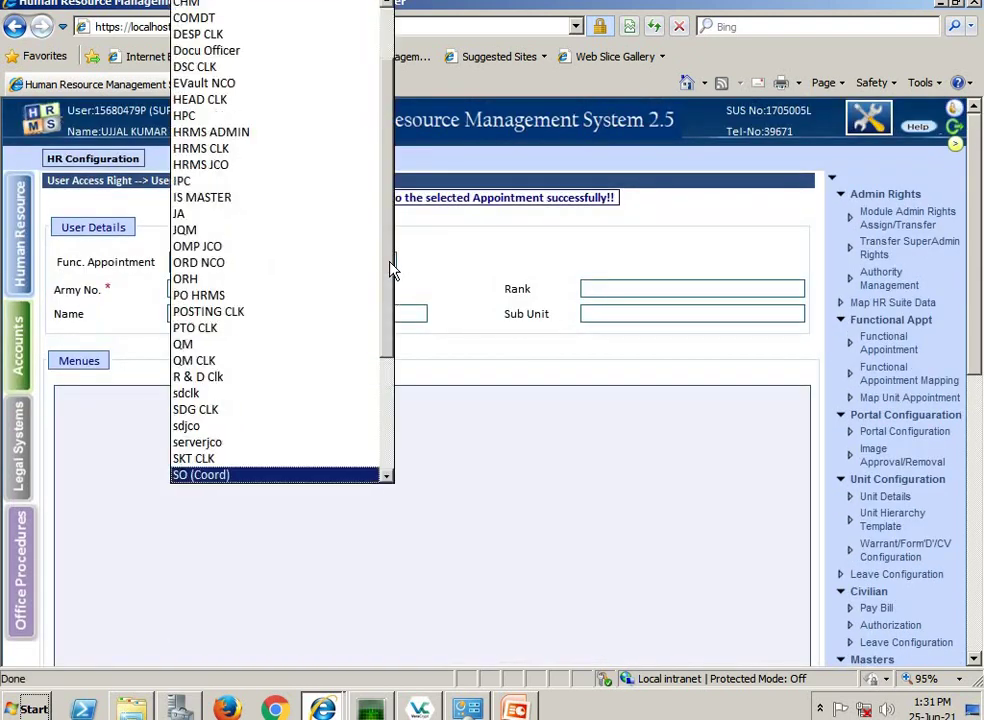
key("Return")
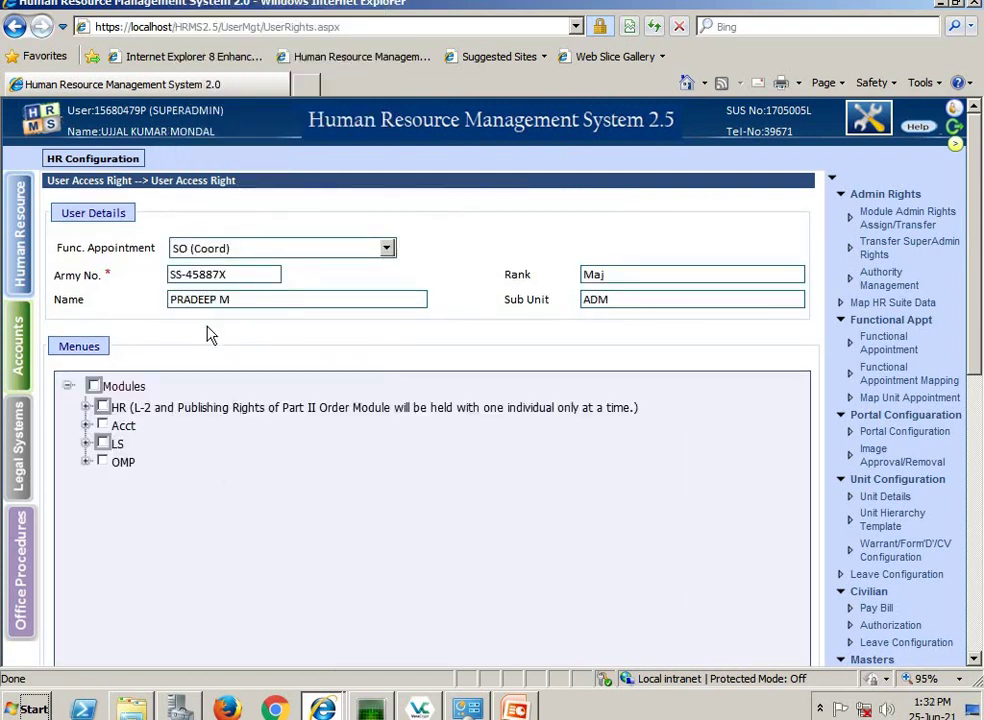
left_click(86, 407)
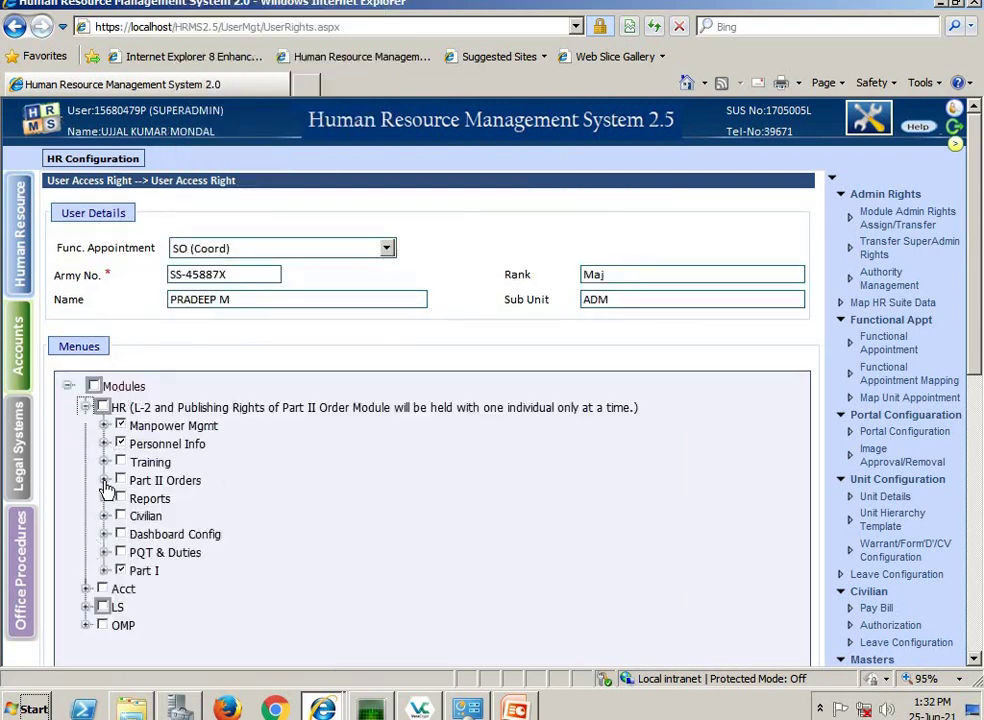
left_click(104, 480)
scroll(175, 578, "down", 3)
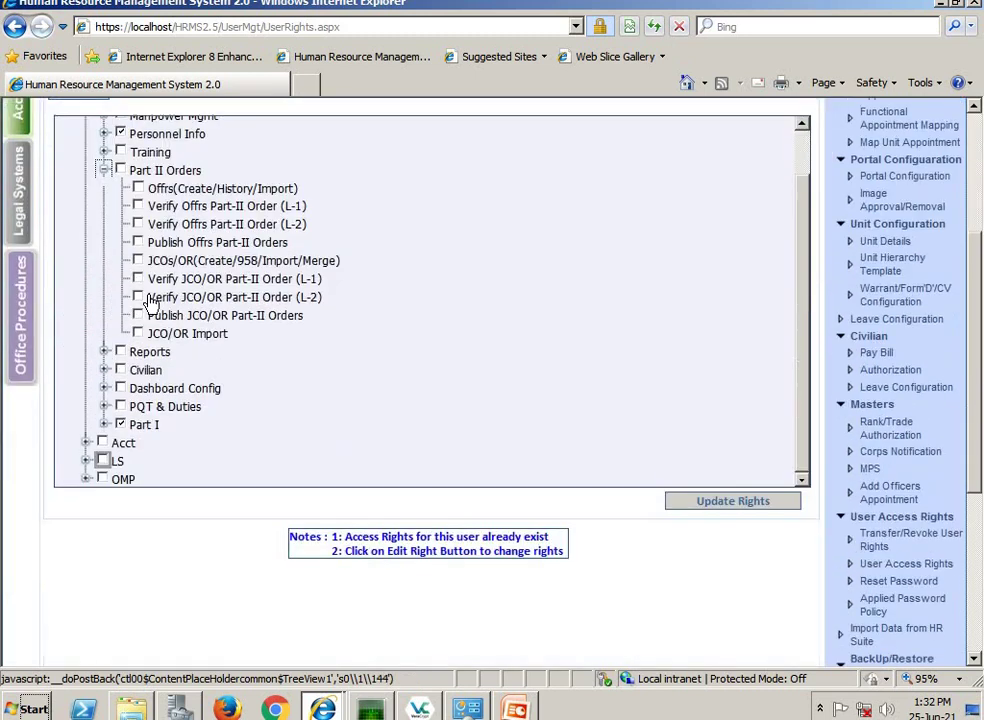
left_click(139, 242)
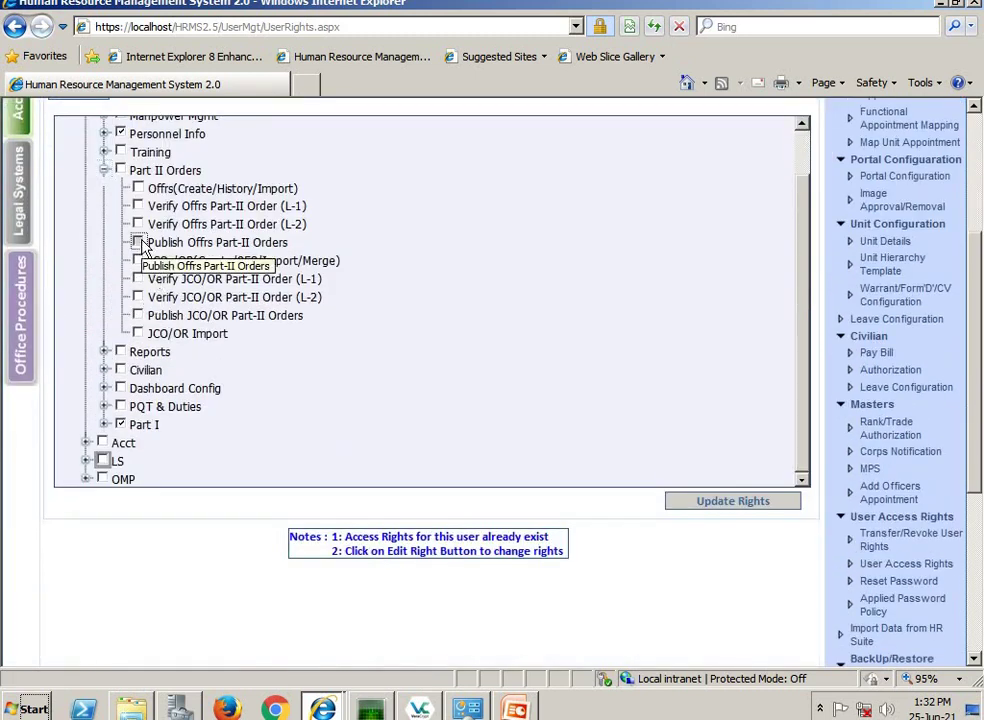
left_click(138, 316)
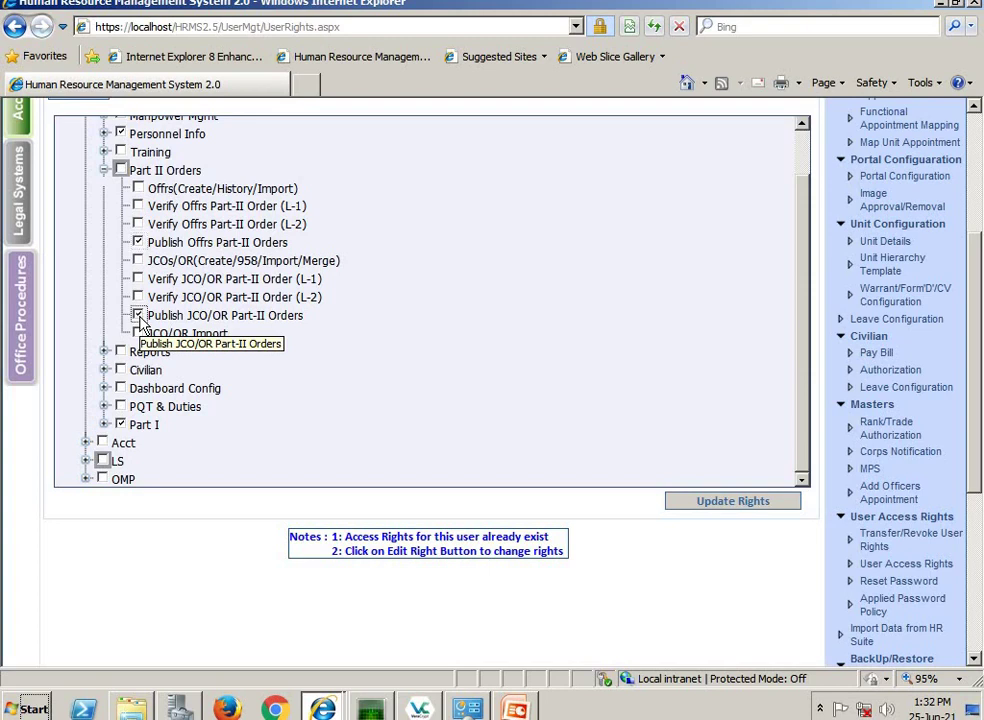
left_click(740, 501)
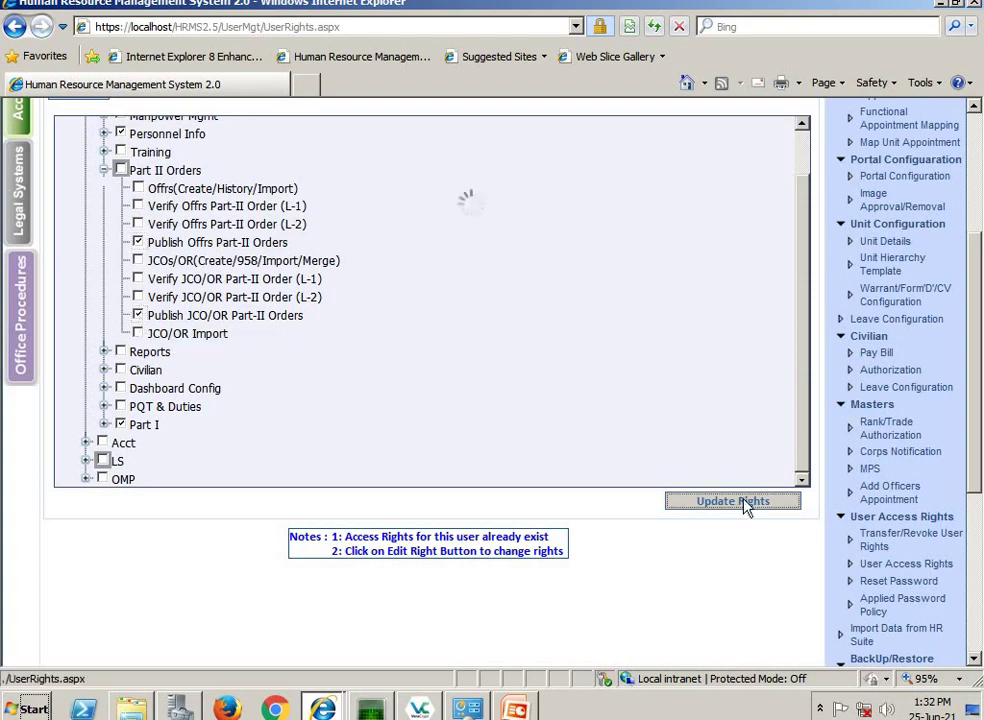
scroll(699, 451, "up", 3)
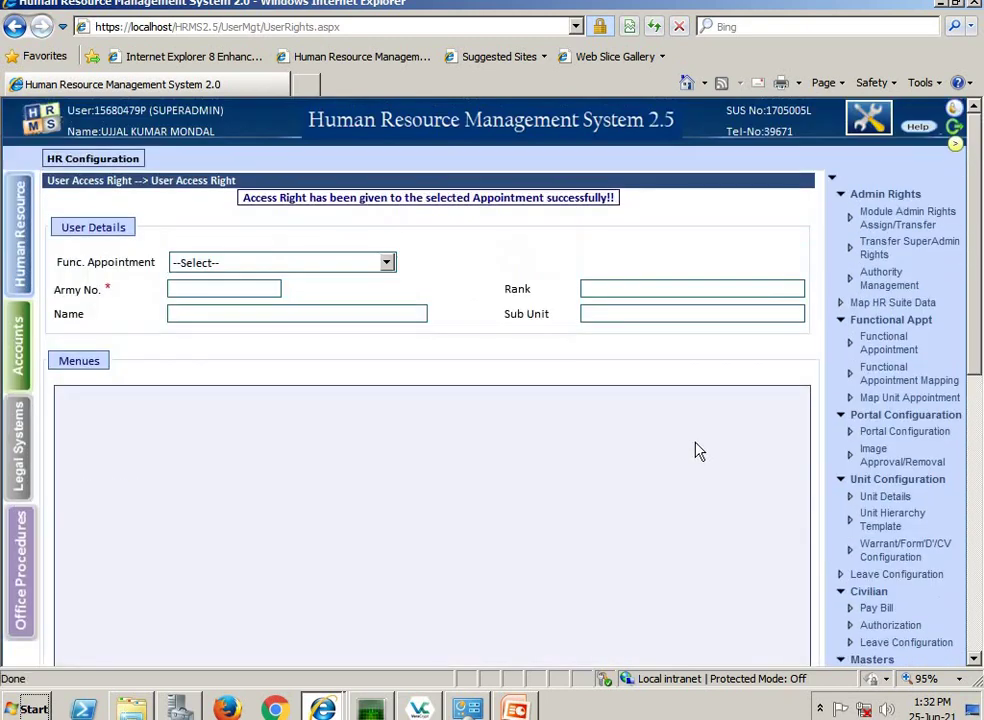
left_click(953, 138)
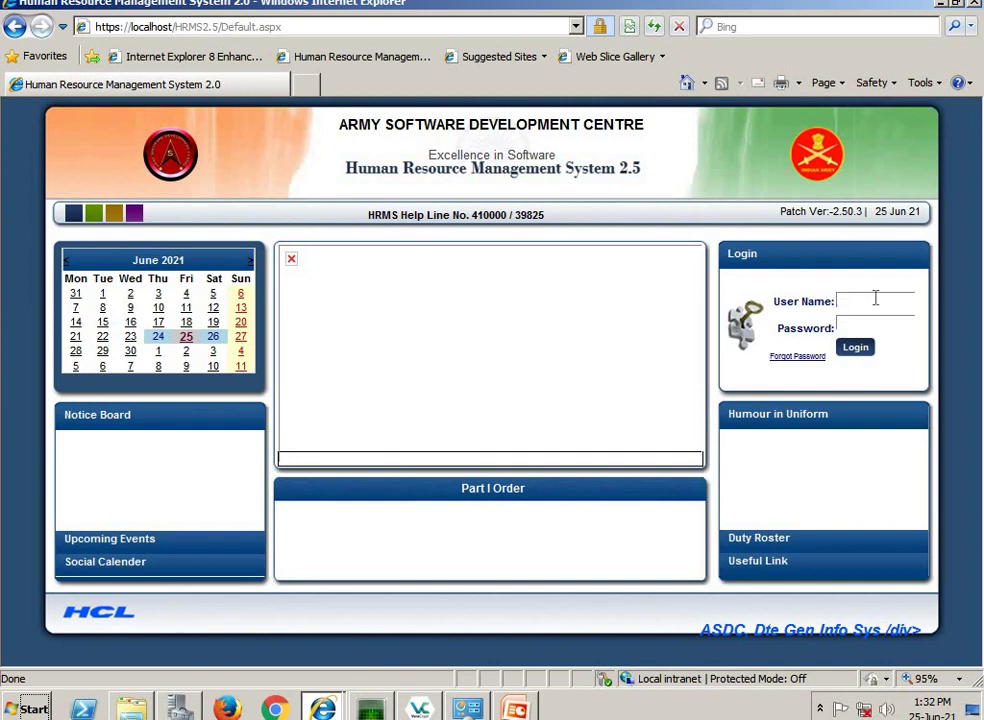
- Log in with the officer's army number and password
key("Tab")
type("**")
left_click(855, 346)
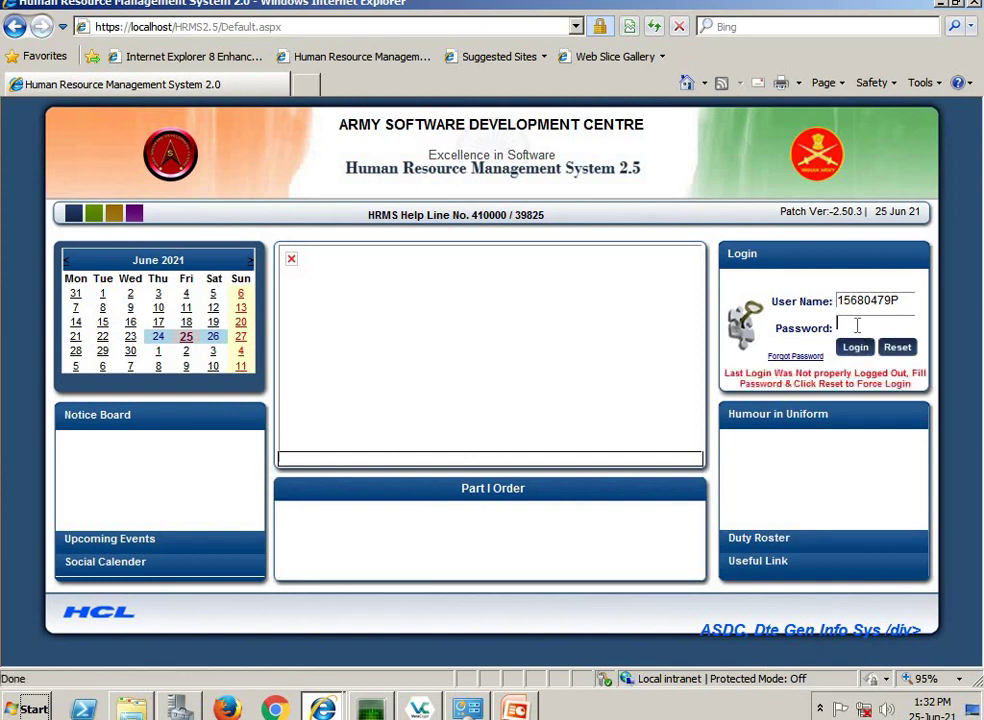
type("************")
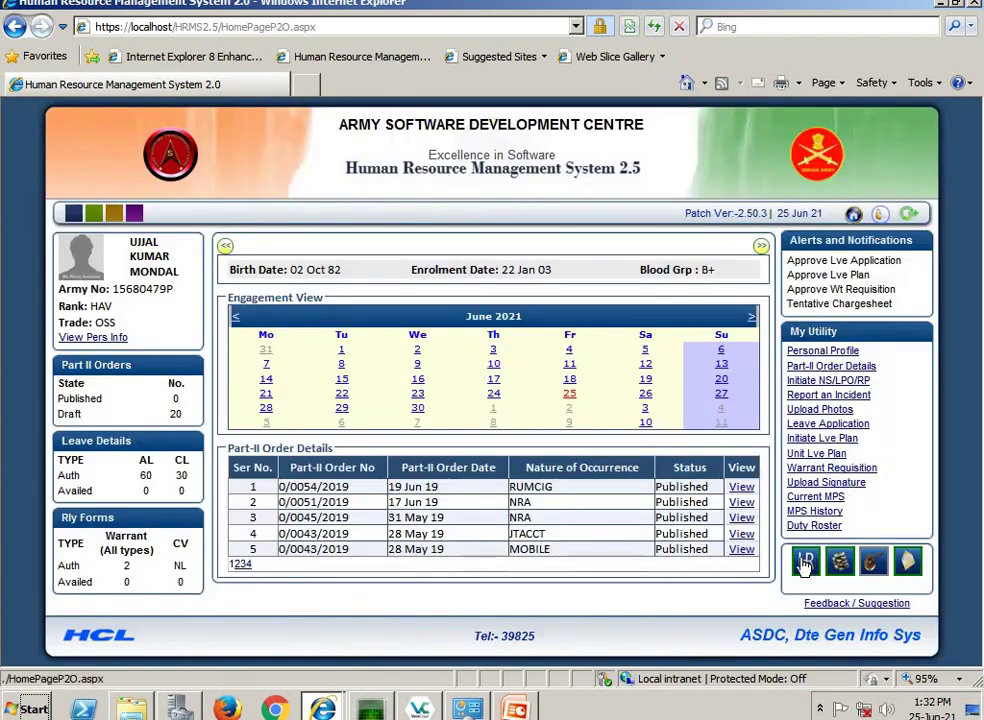
left_click(805, 564)
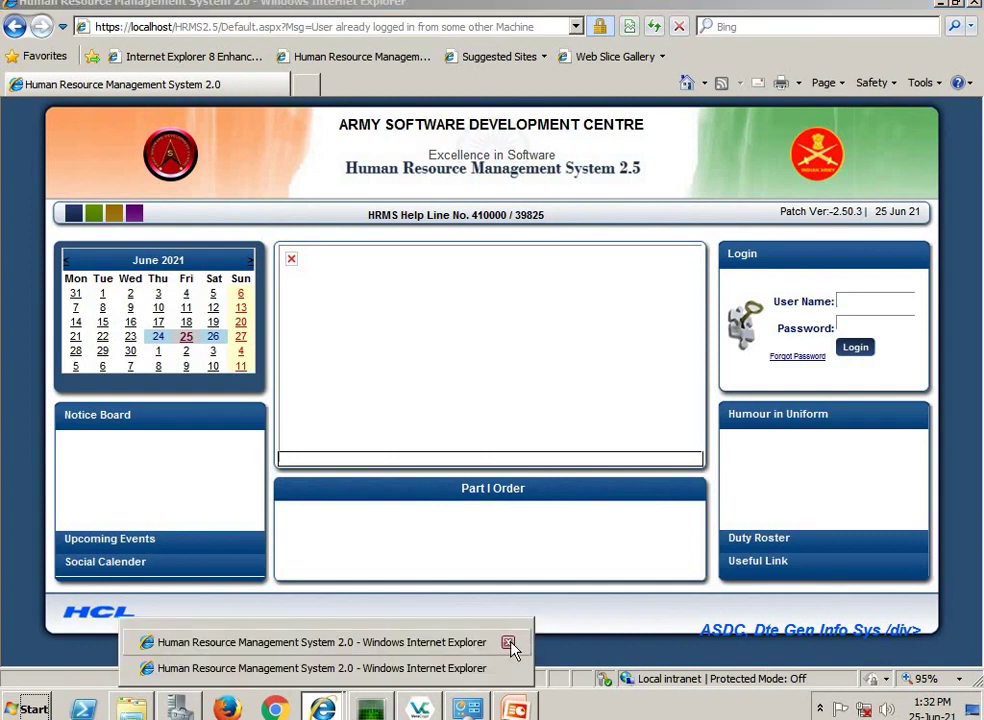
- Log in again with the same credentials after the session clash and open the Human Resource module
left_click(877, 298)
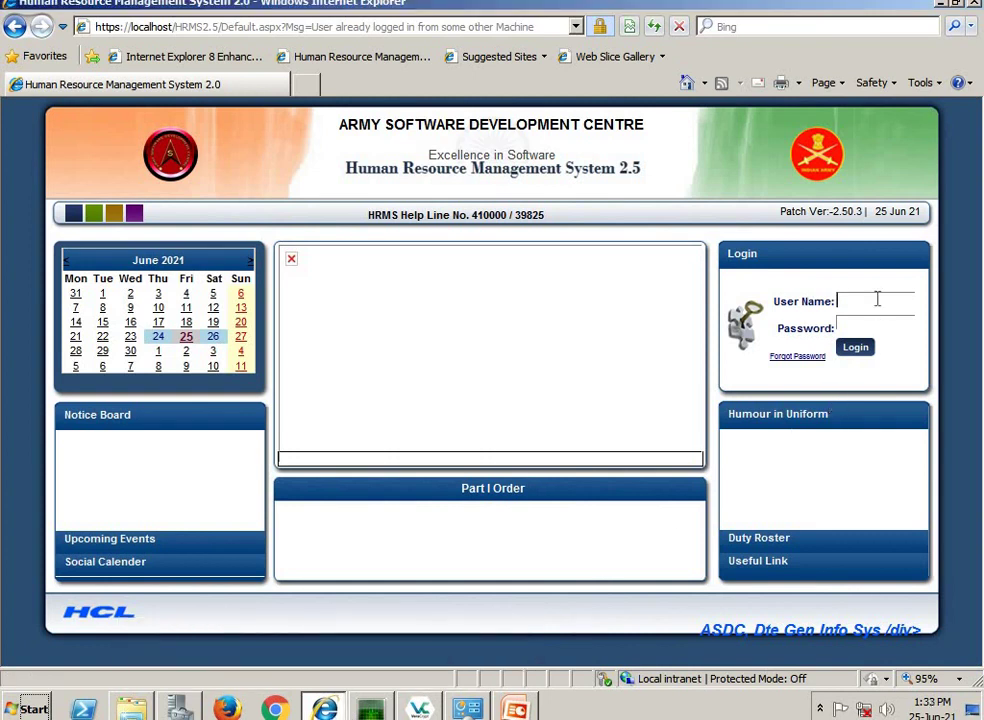
key("Tab")
type("pa")
left_click(863, 349)
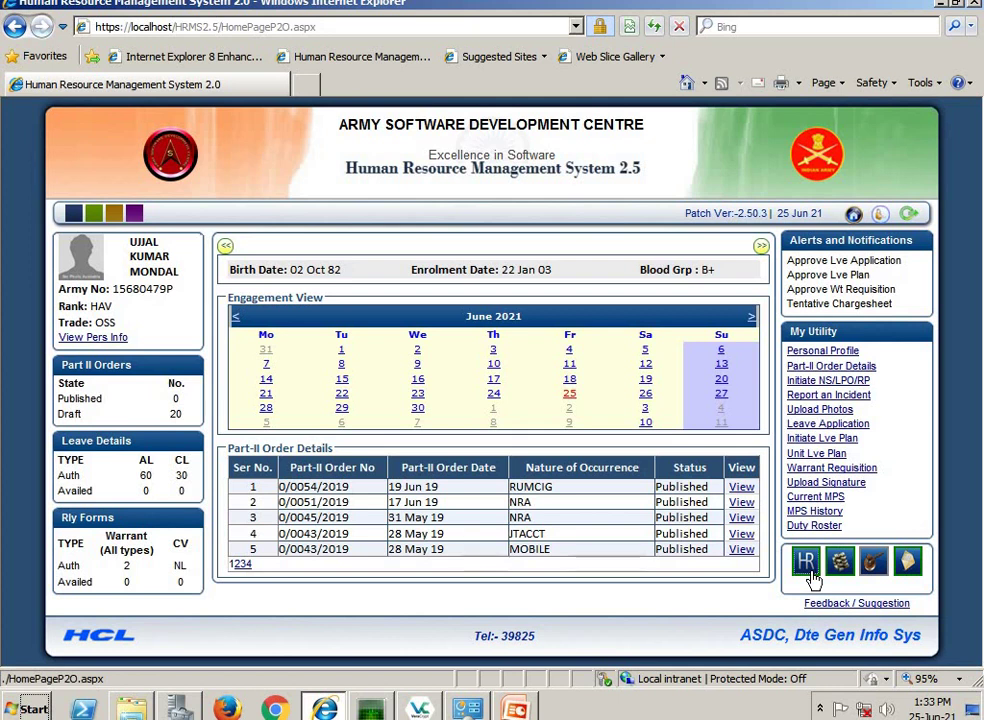
left_click(813, 573)
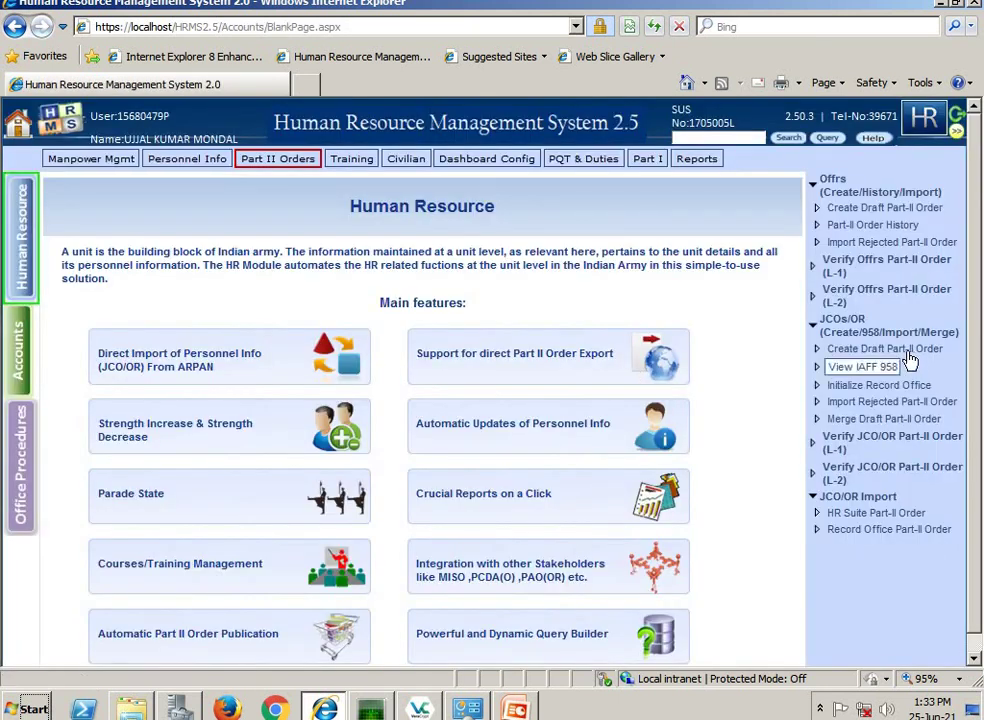
- Add a JCOs/OR draft Part II order for group IA, creating DF/0/0003/2021 dated 25/06/2021
left_click(908, 351)
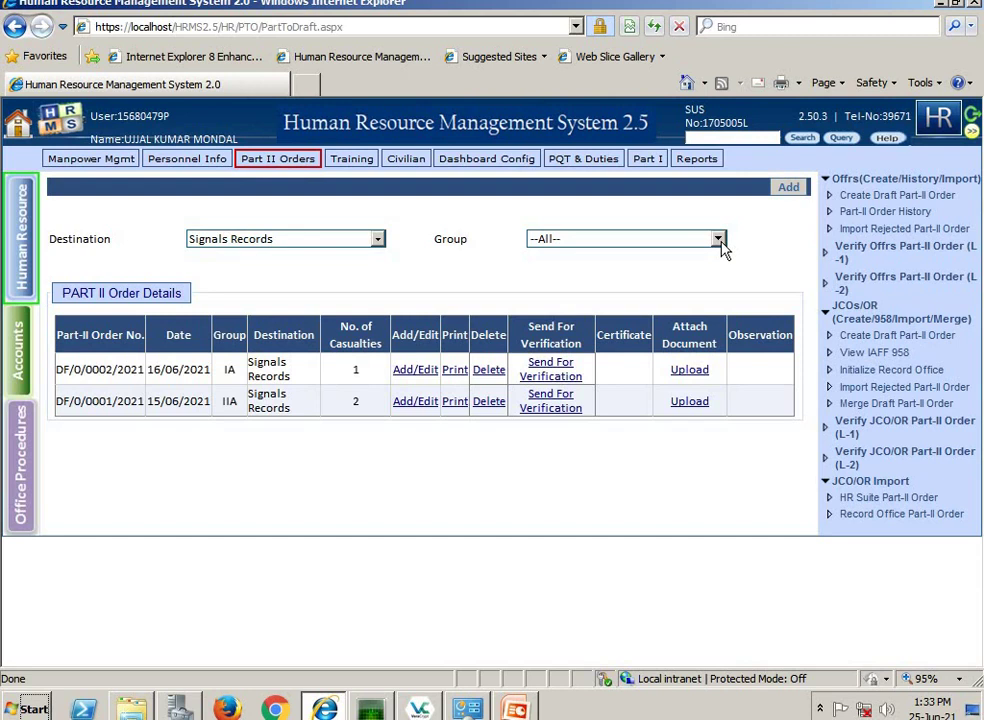
left_click(718, 239)
key("Down")
key("Return")
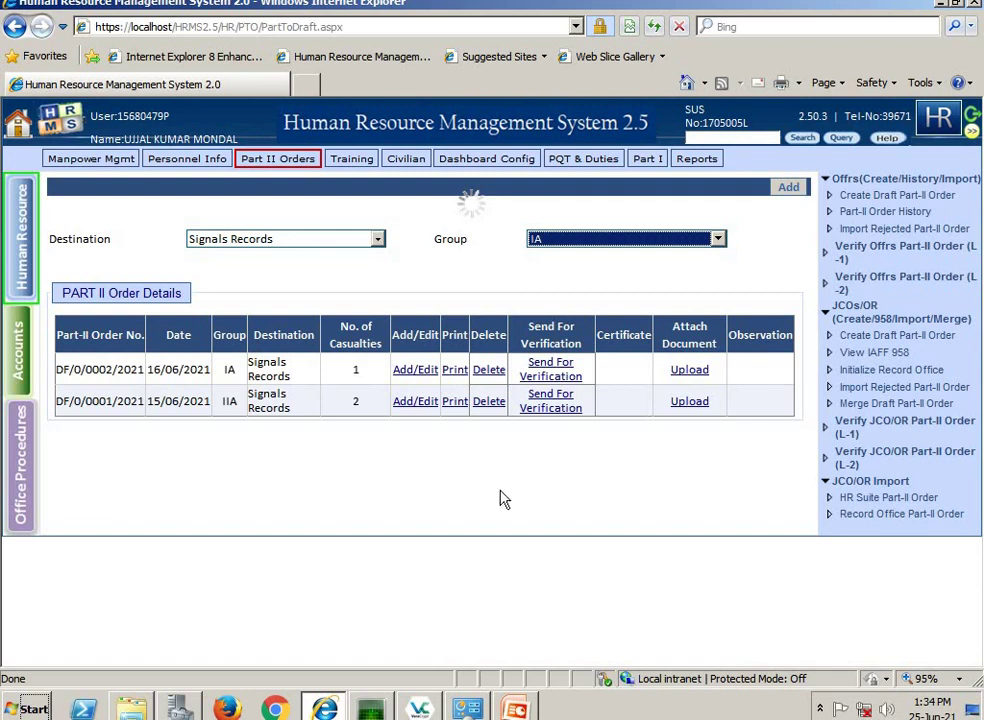
left_click(790, 190)
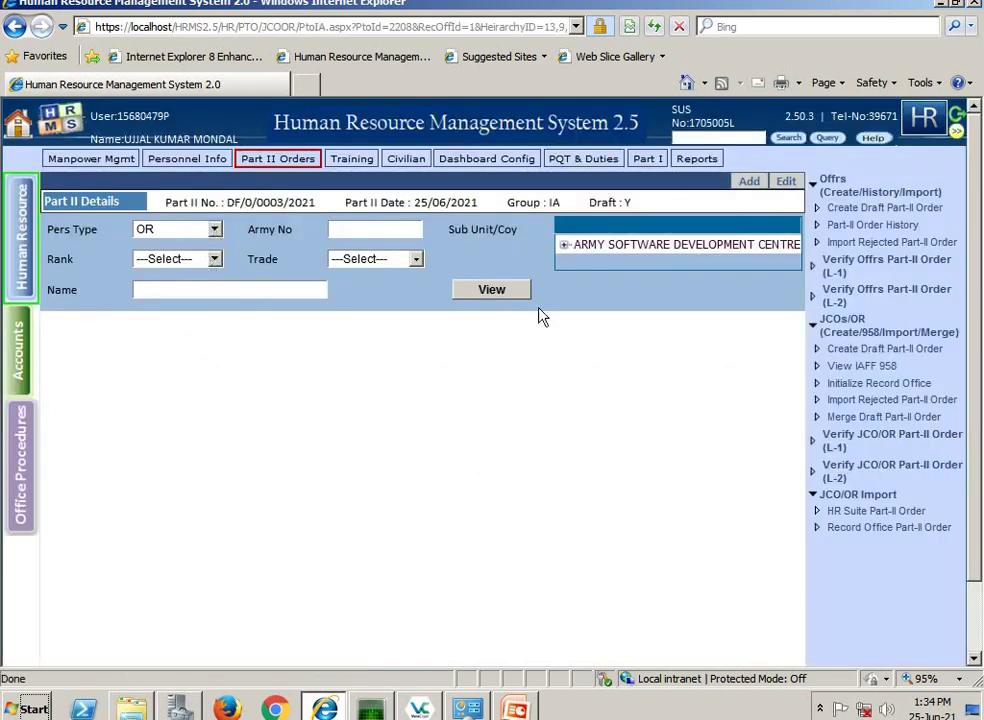
- Open the casualty form for the second listed OR soldier and select PAL as the casualty type
left_click(475, 290)
left_click(72, 361)
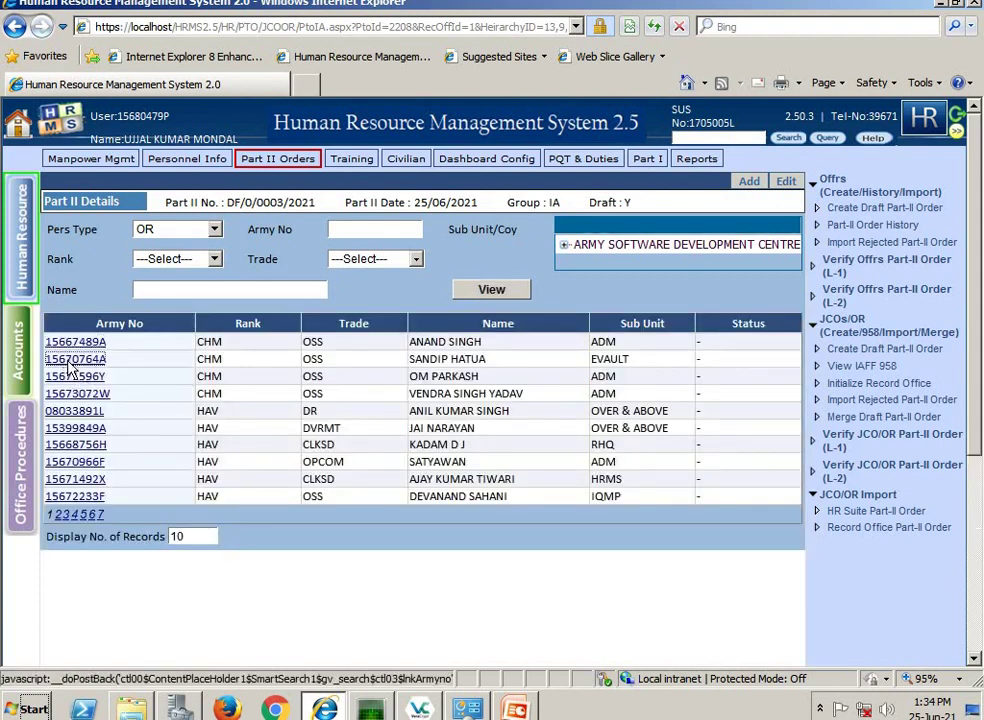
left_click(221, 280)
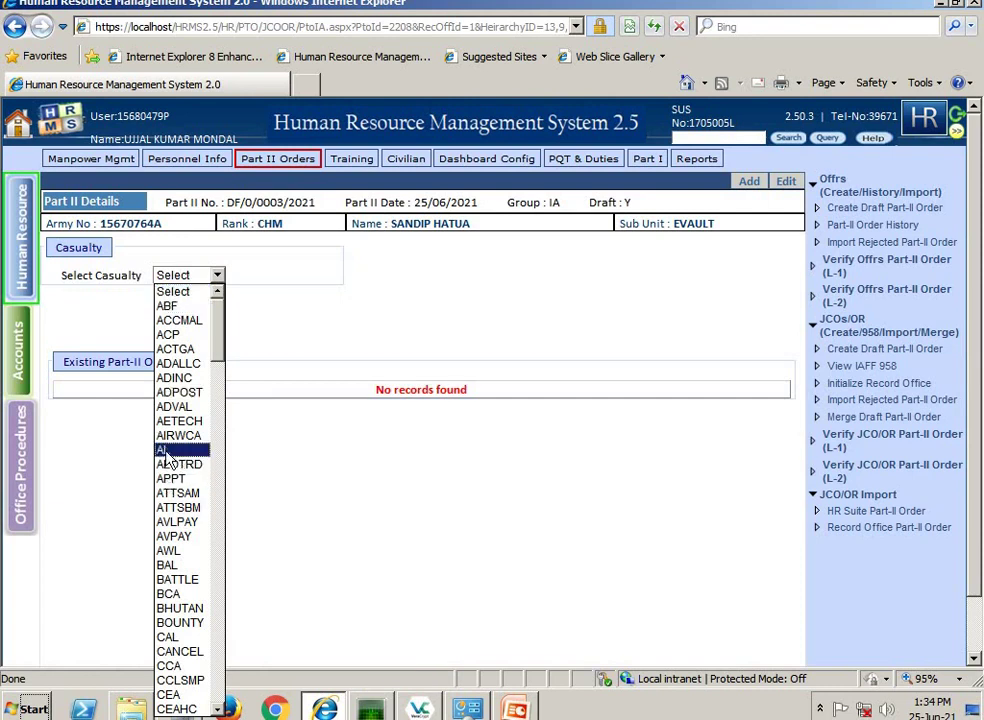
type("pal")
key("Return")
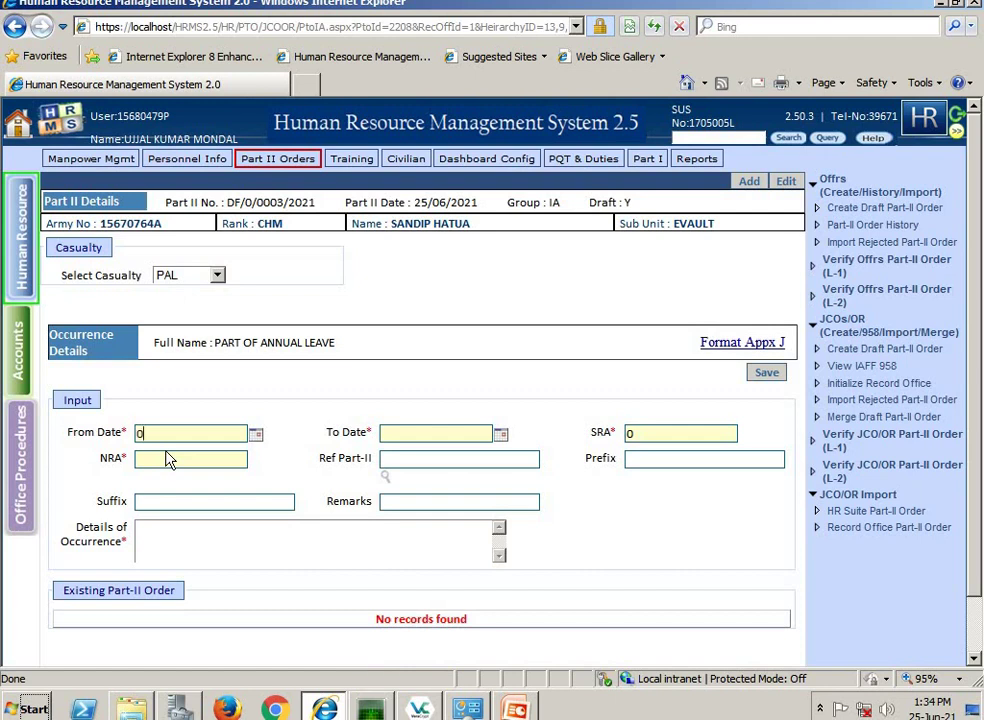
- Save the PAL occurrence from 01/06/2021 to 10/06/2021 with SRA 0
type("01/06/2021")
key("Tab")
type("10/06/2021")
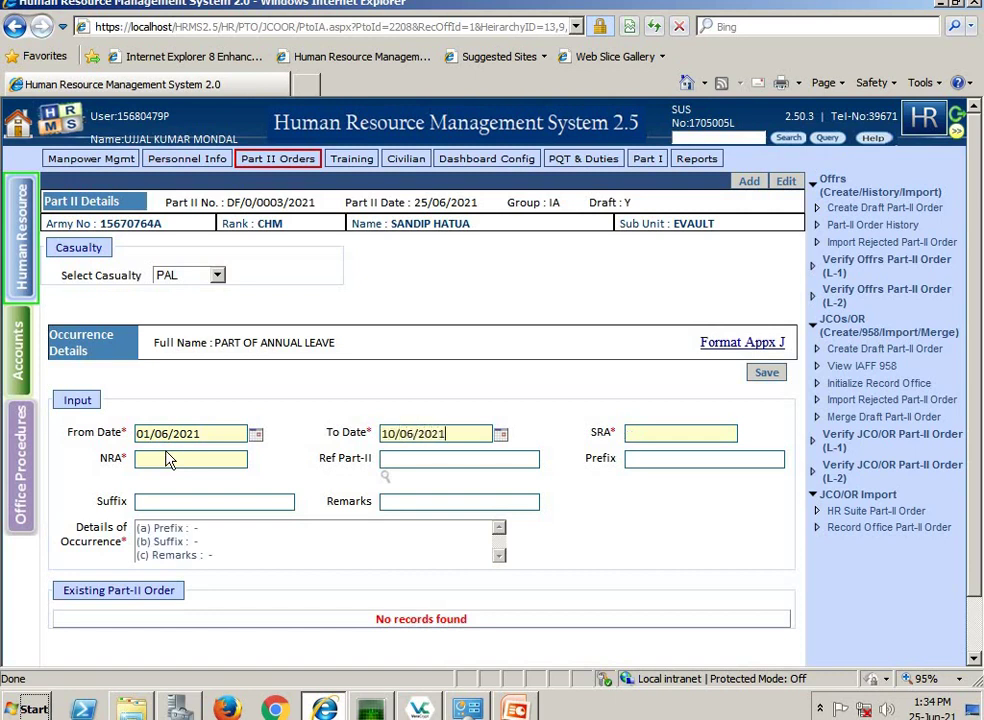
key("Tab")
type("0")
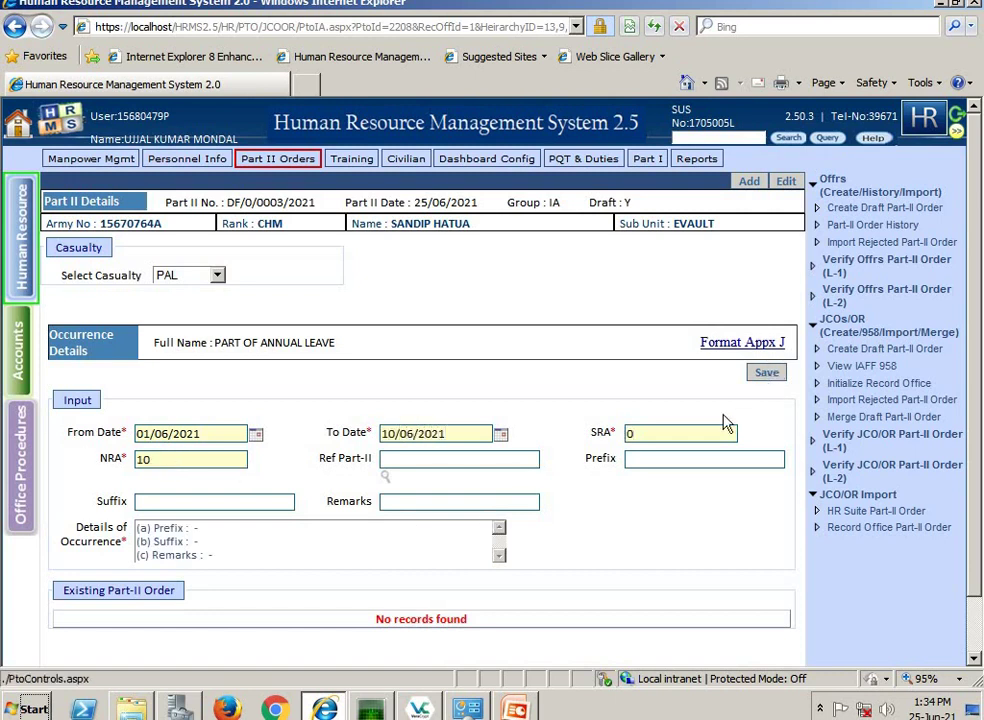
left_click(767, 373)
key("Return")
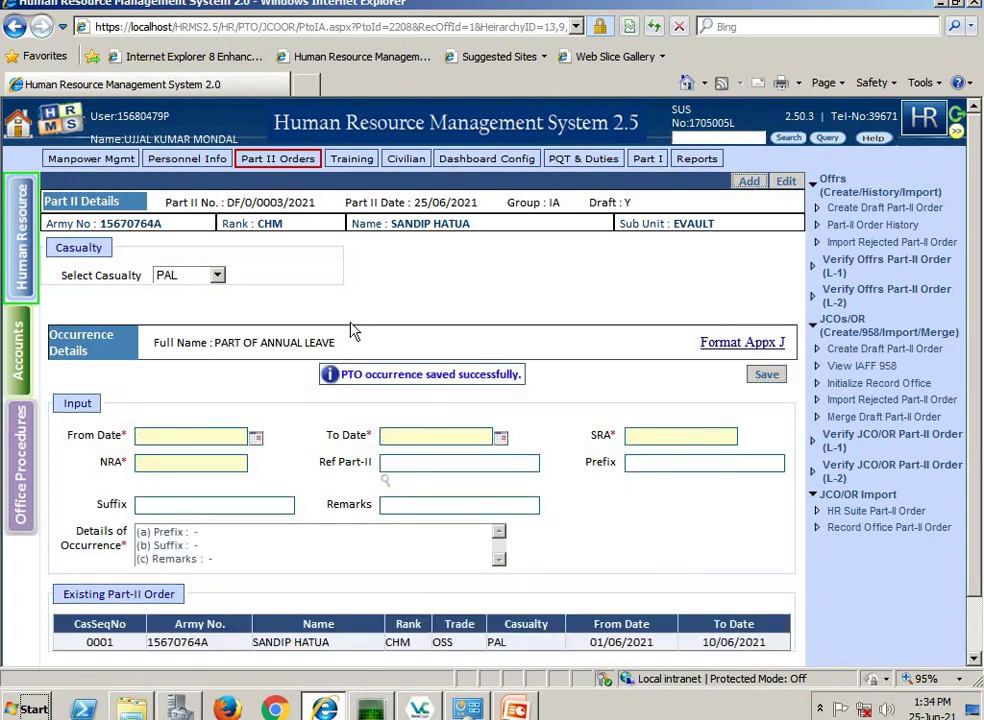
left_click(185, 233)
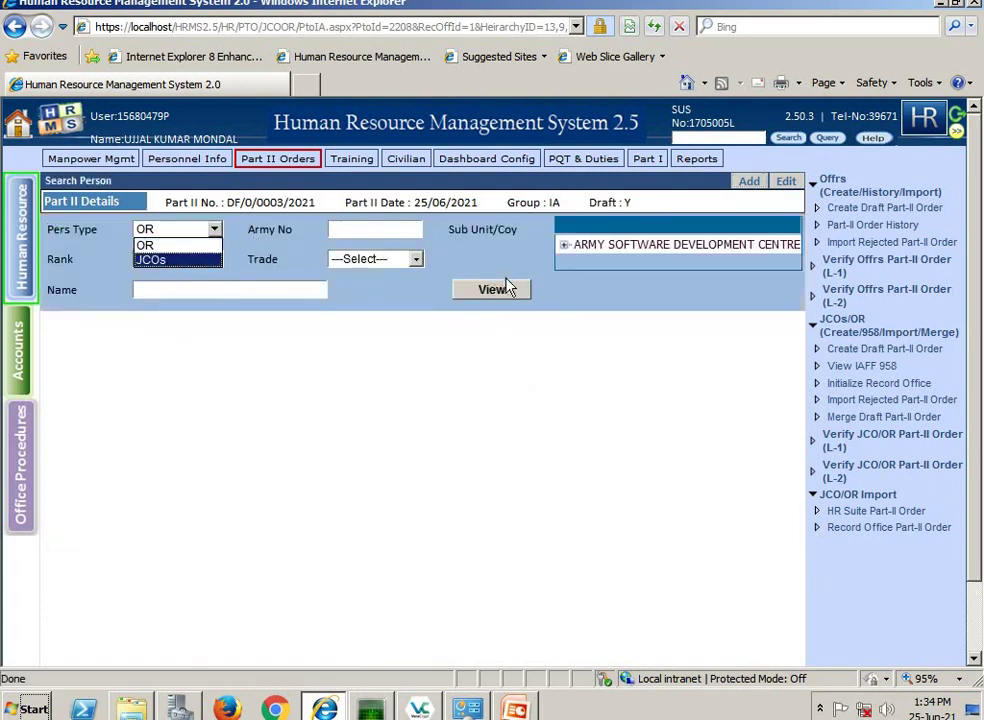
- Search JCOs, pick the Subedar at RHQ and load the HRA casualty form
left_click(468, 318)
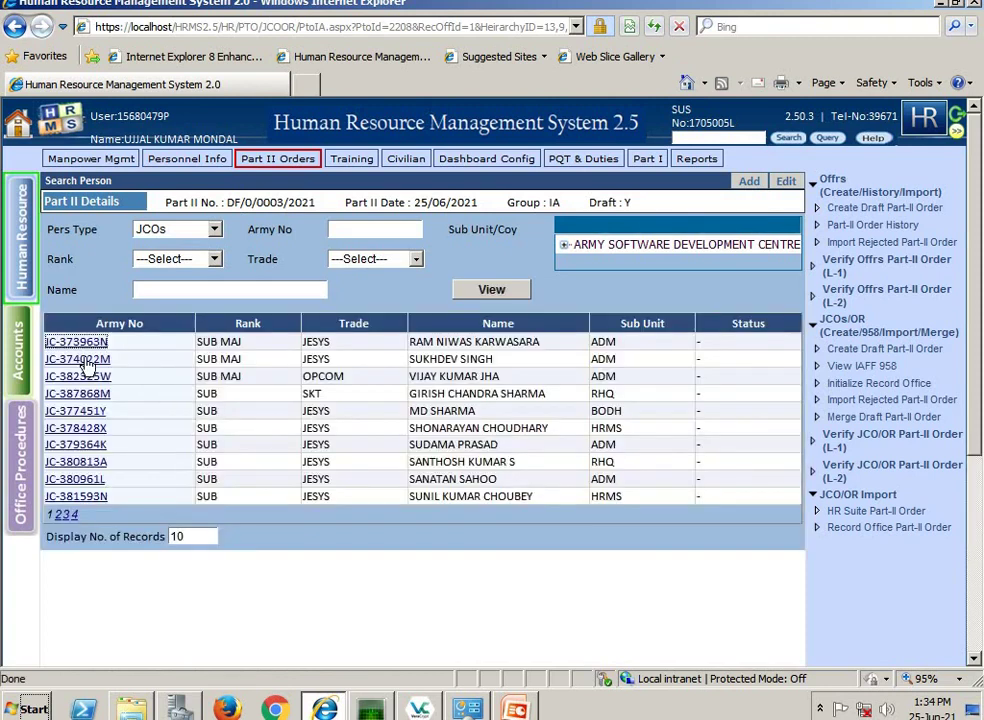
left_click(80, 462)
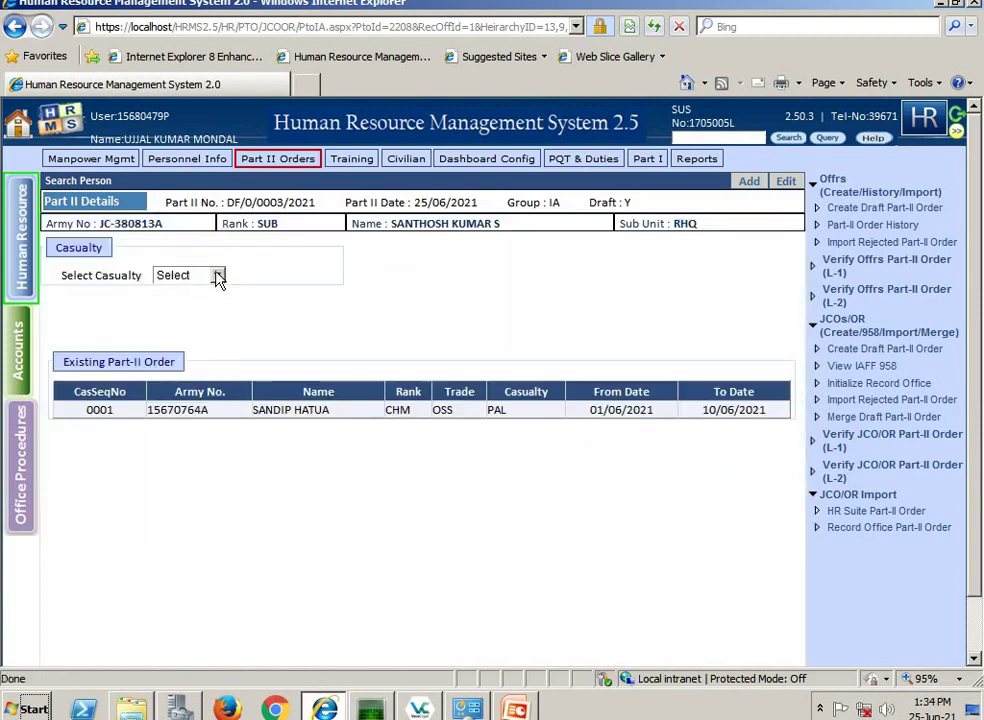
left_click(215, 276)
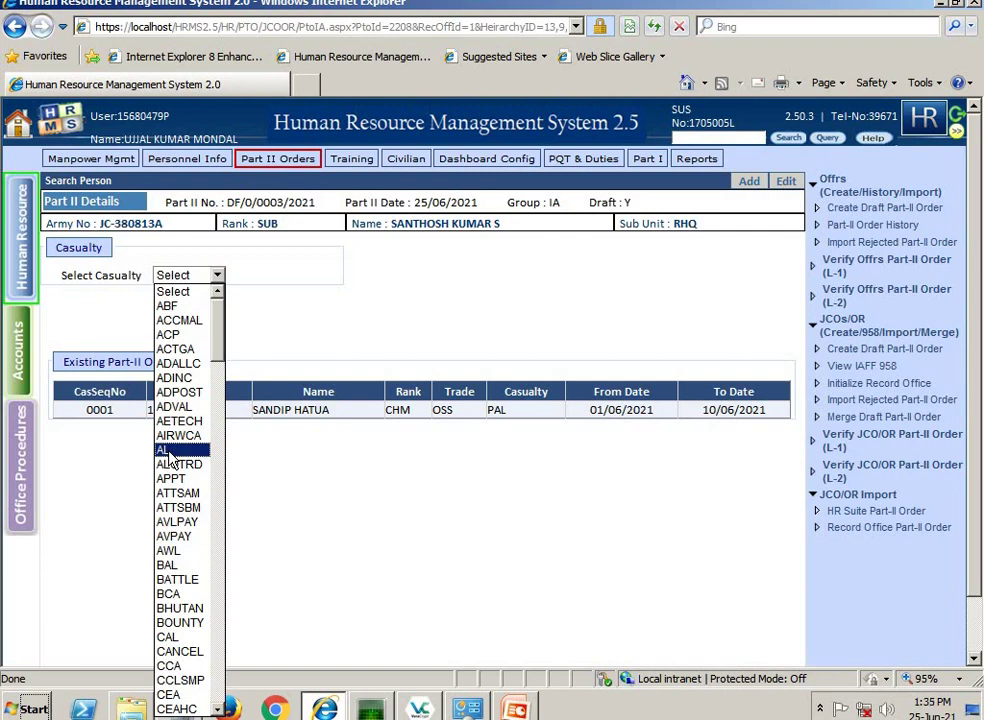
key("h")
key("r")
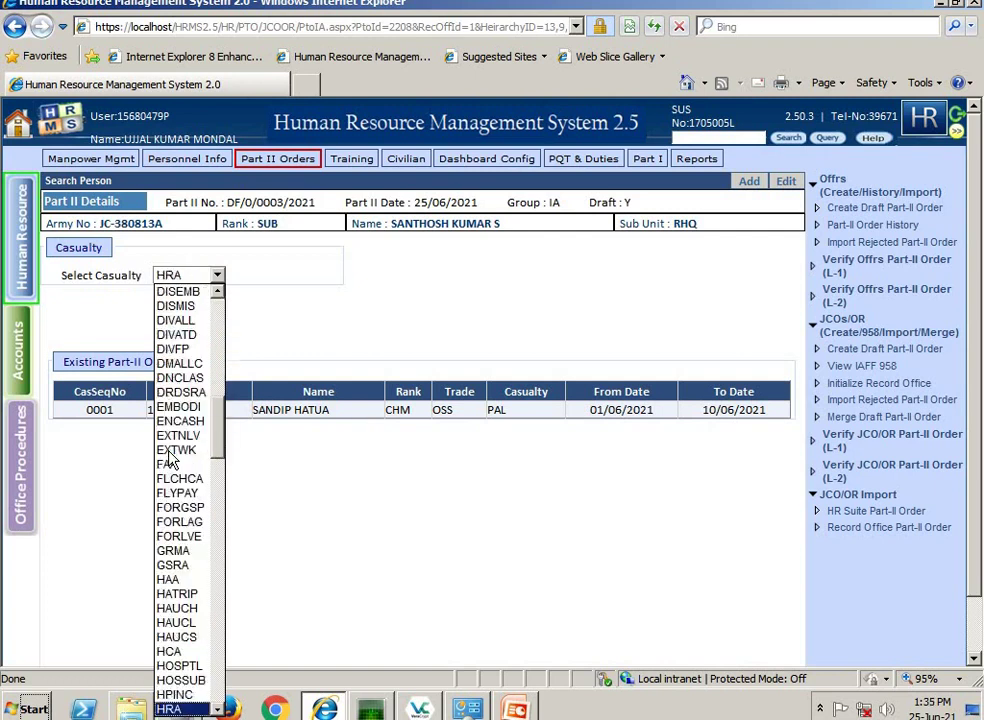
key("Return")
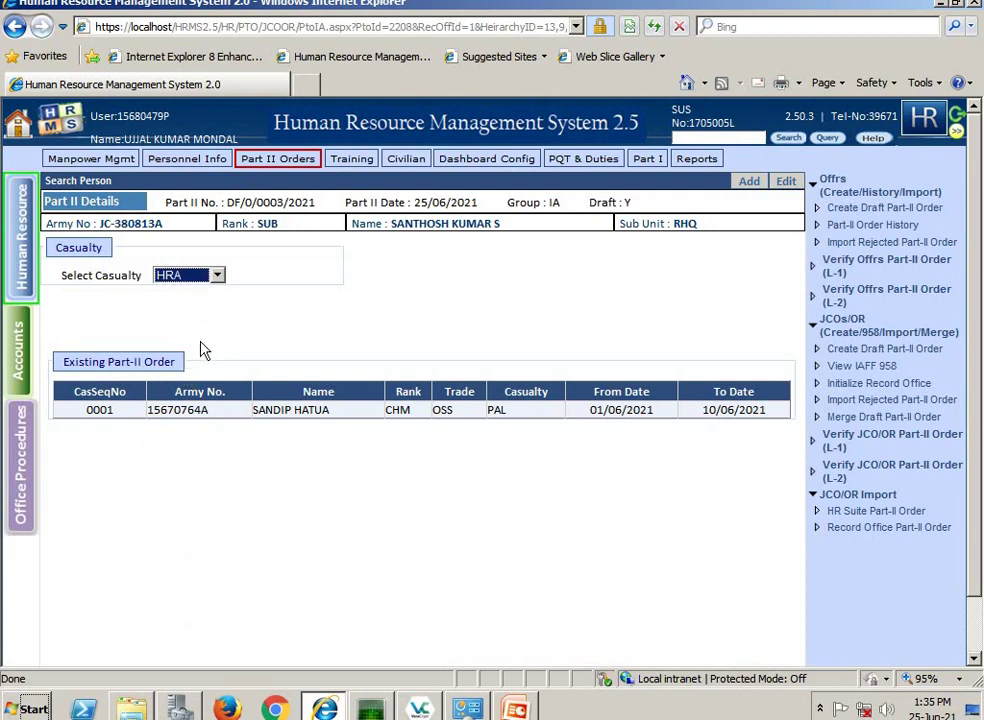
left_click(263, 338)
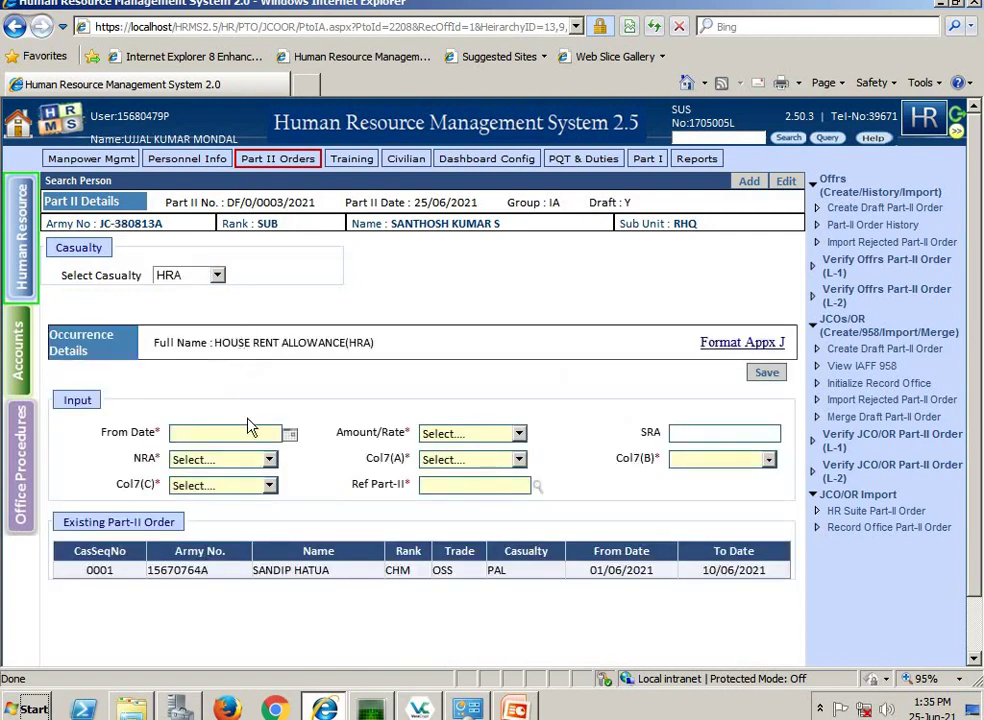
- Enter HRA From Date 01/01/2021, Amount/Rate 16, SRA 0 and NRA 5
left_click(250, 428)
type("01/01/2021")
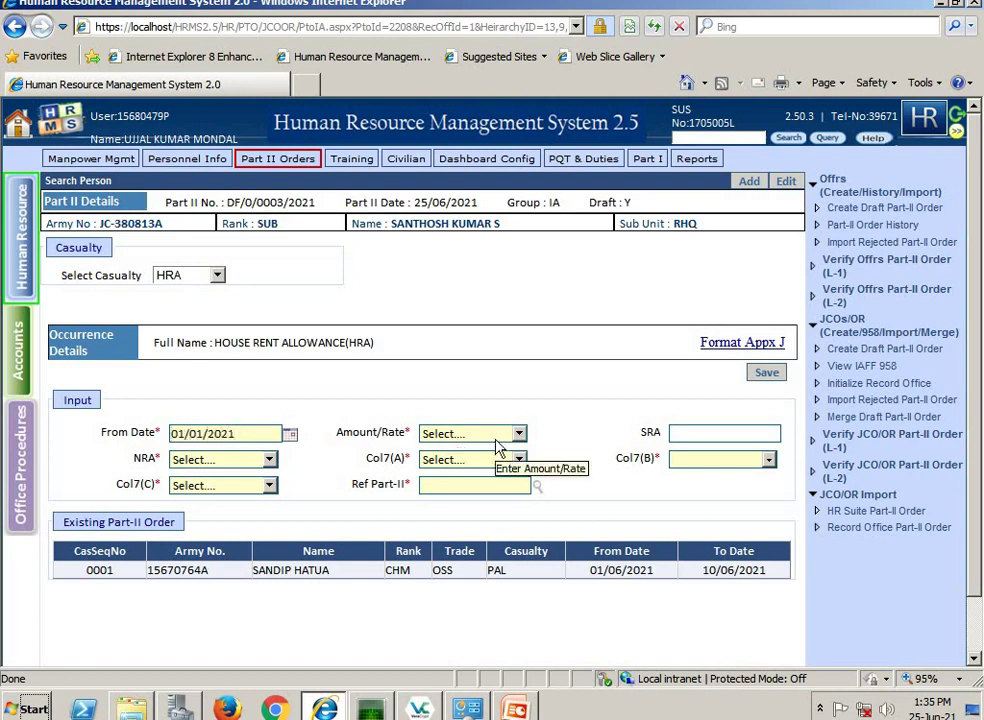
left_click(496, 437)
left_click(445, 518)
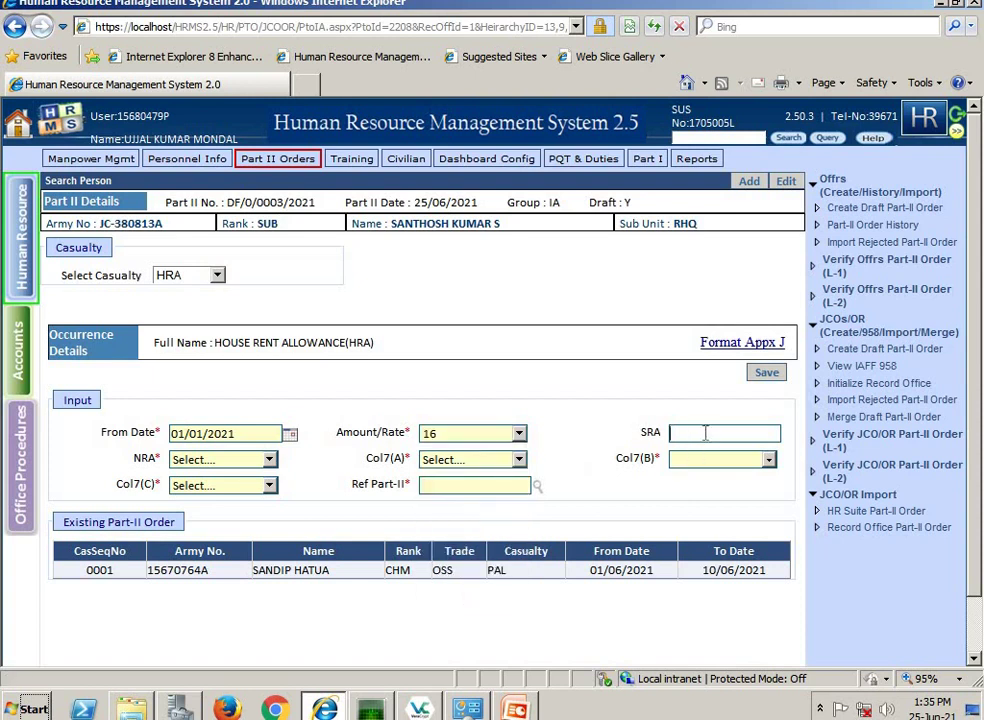
left_click(705, 432)
type("0")
left_click(222, 460)
left_click(198, 494)
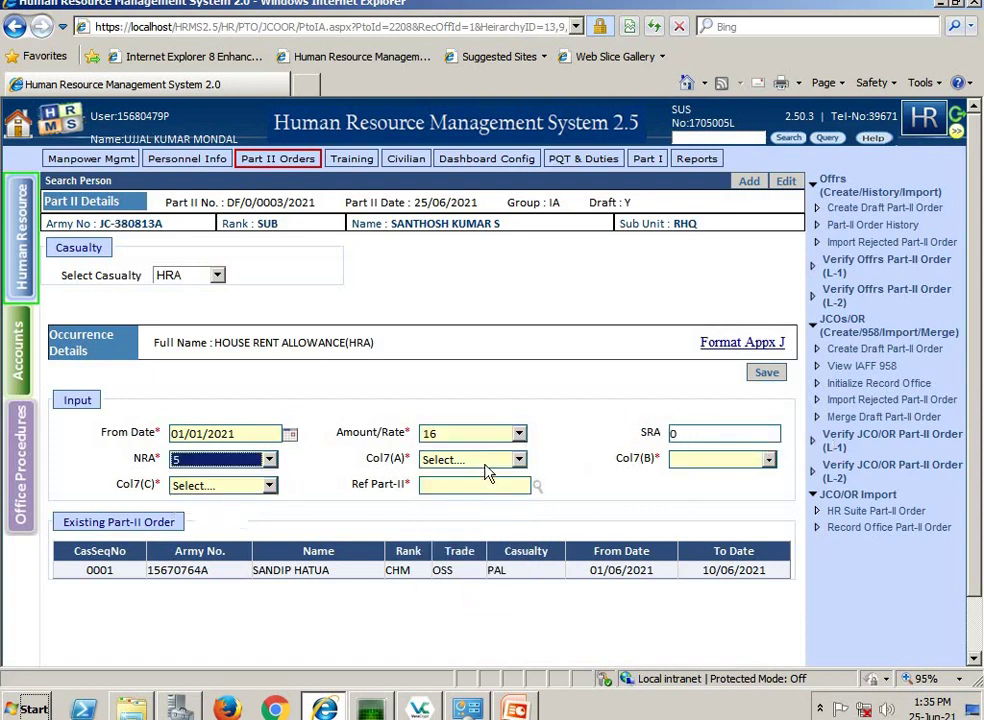
- Set Col7 A/B/C to GRANTED, INITIAL and CCY, then save the HRA occurrence
left_click(472, 460)
left_click(450, 493)
left_click(768, 459)
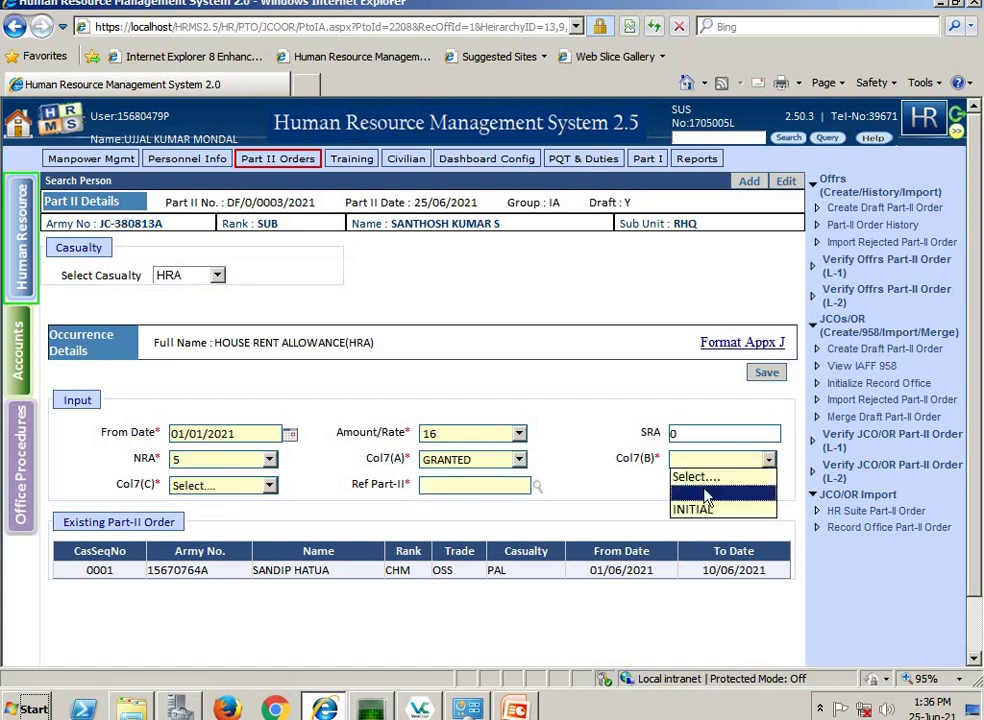
left_click(700, 509)
left_click(241, 488)
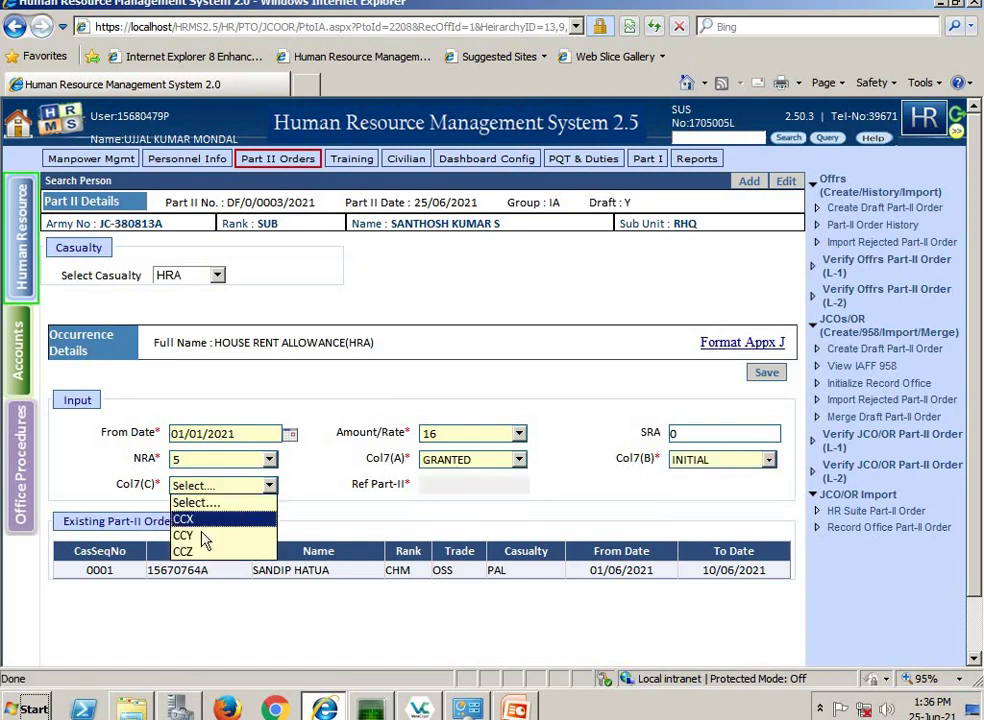
left_click(204, 536)
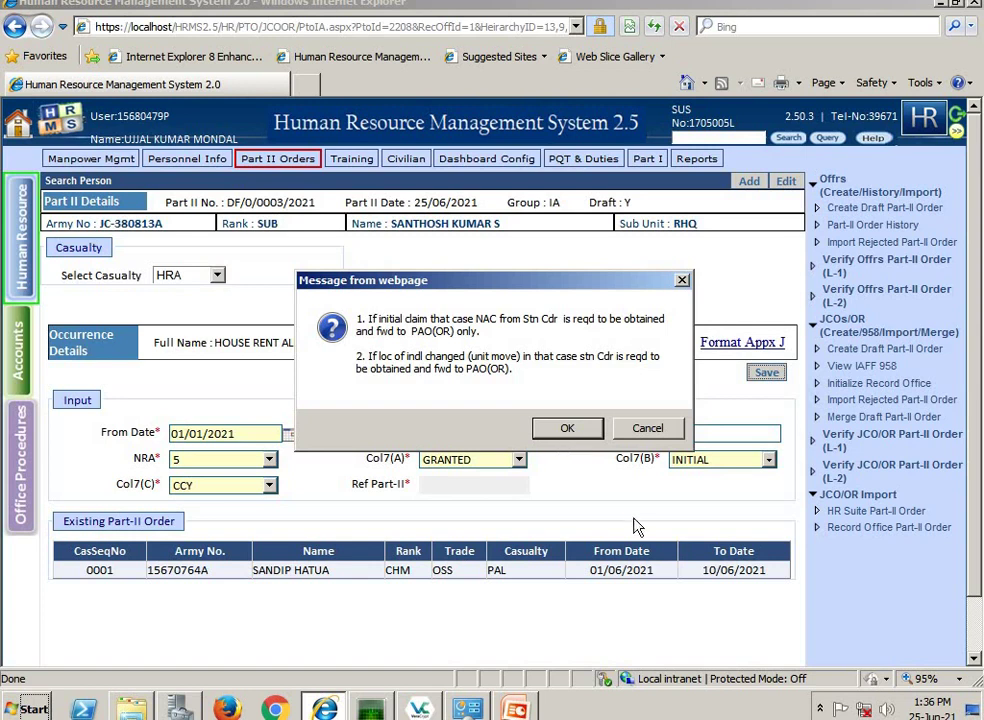
key("Return")
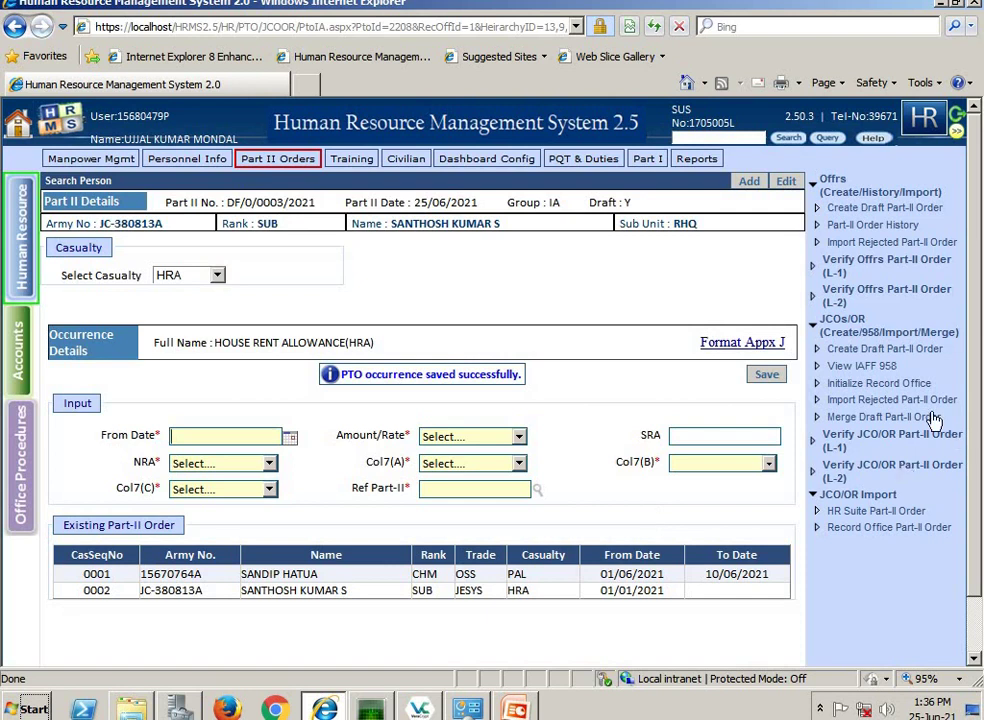
left_click(870, 348)
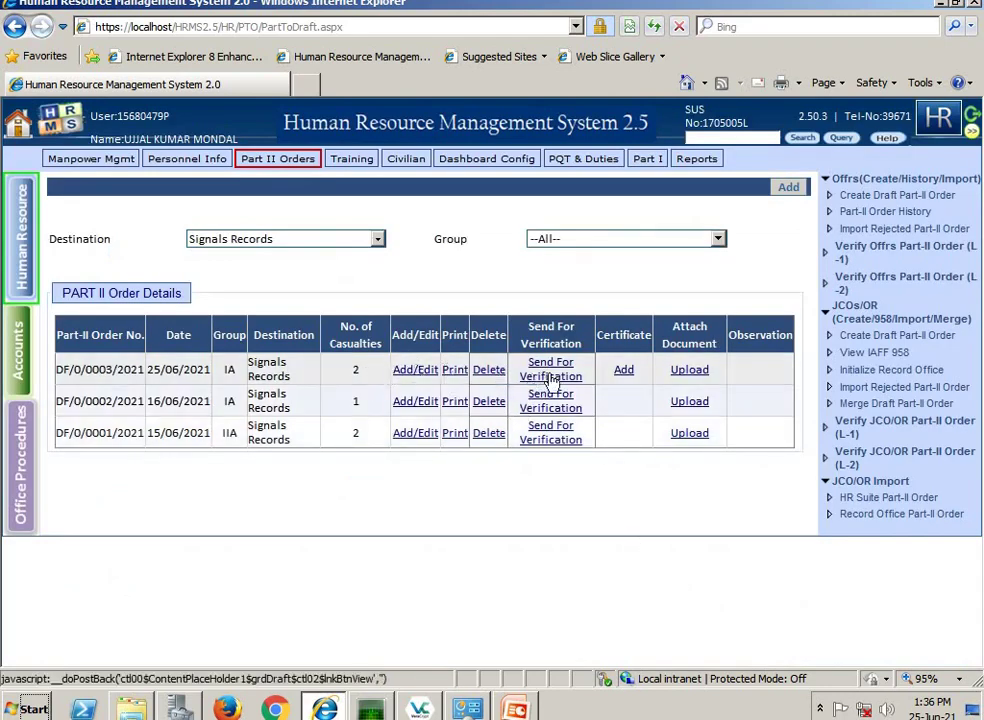
- Open the certificate dialog for order DF/0/0003/2021
left_click(629, 373)
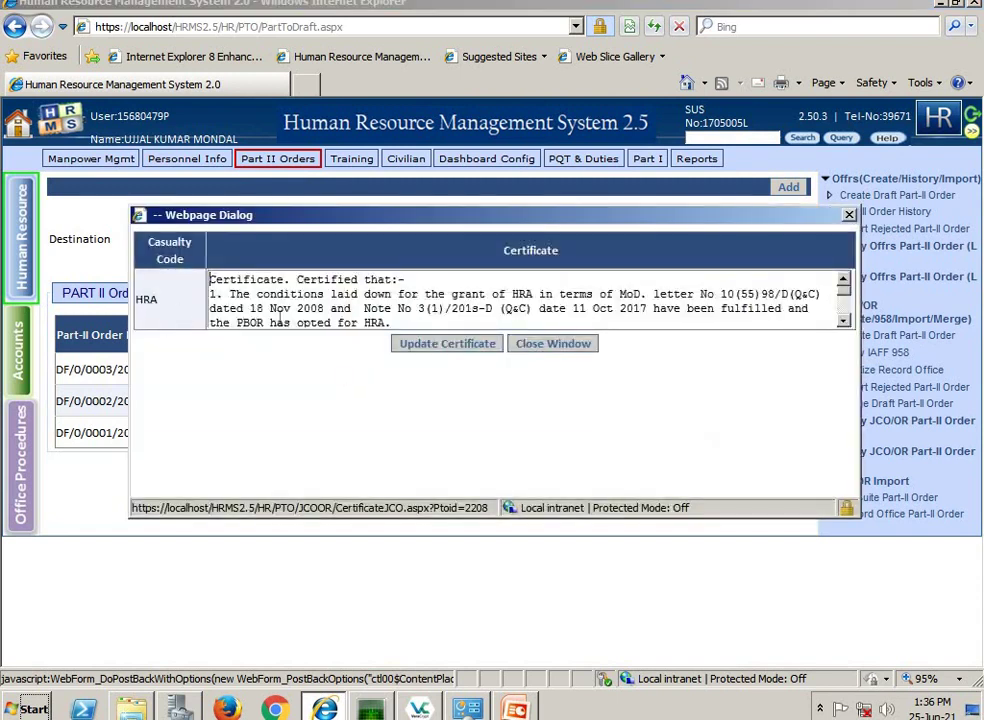
- Save the prefilled HRA certificate text for DF/0/0003/2021
left_click(450, 346)
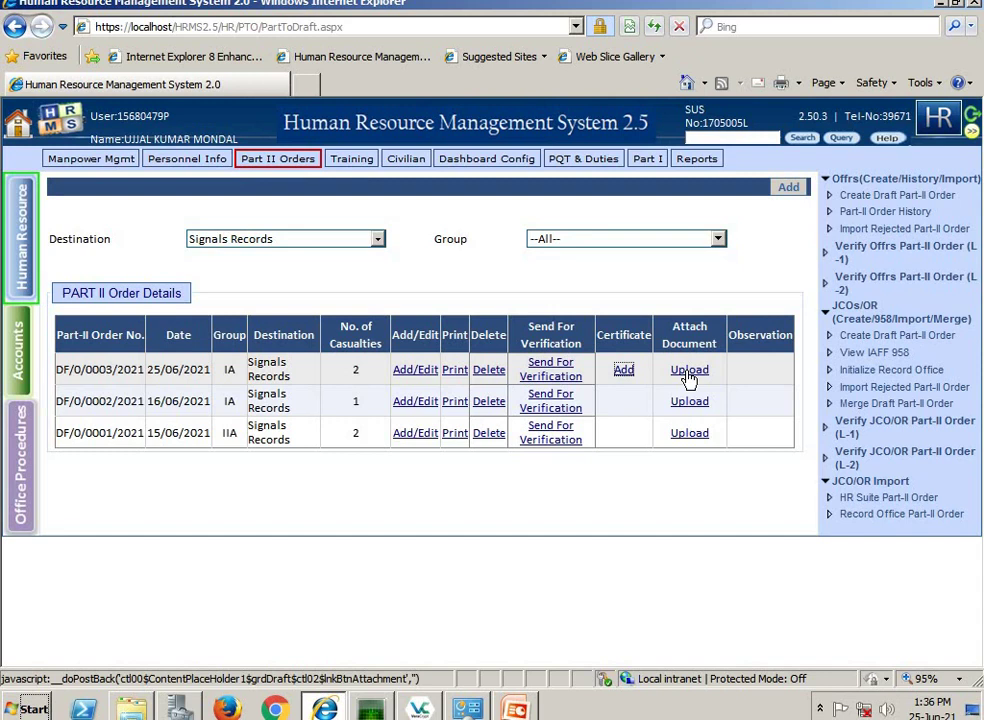
- Open the attachment upload for the HRA entry of DF/0/0003/2021
left_click(689, 372)
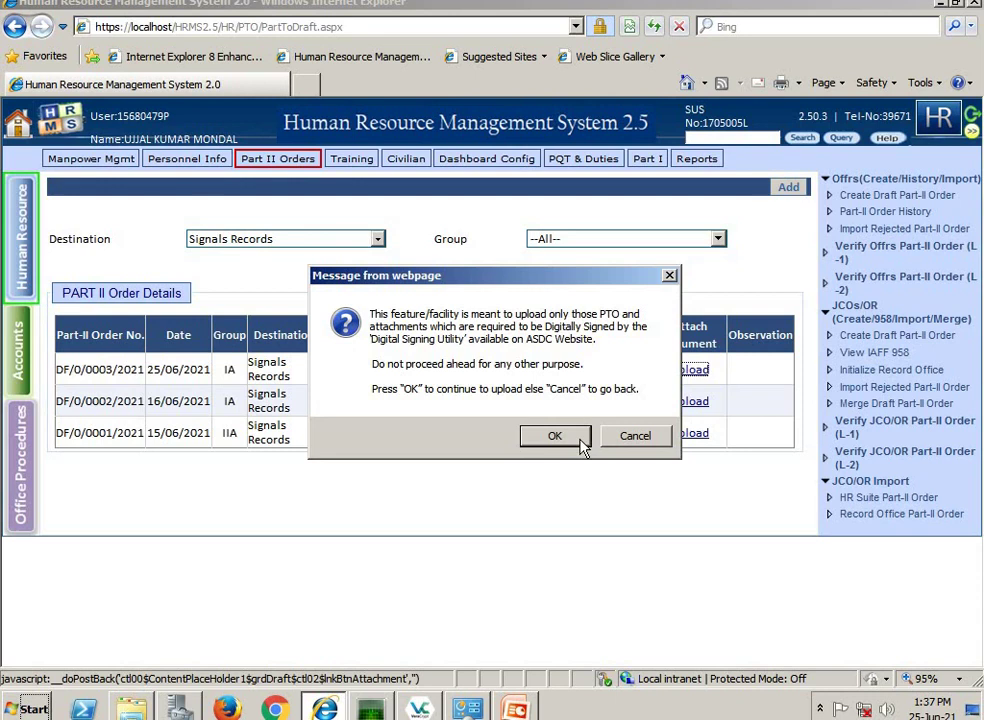
left_click(581, 442)
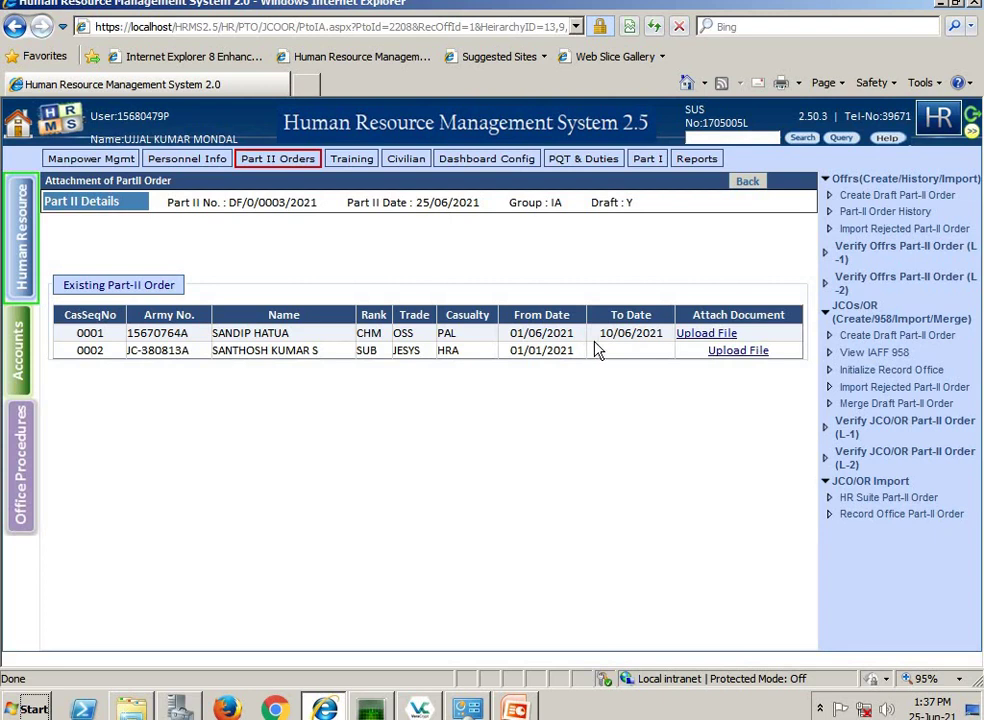
left_click(735, 352)
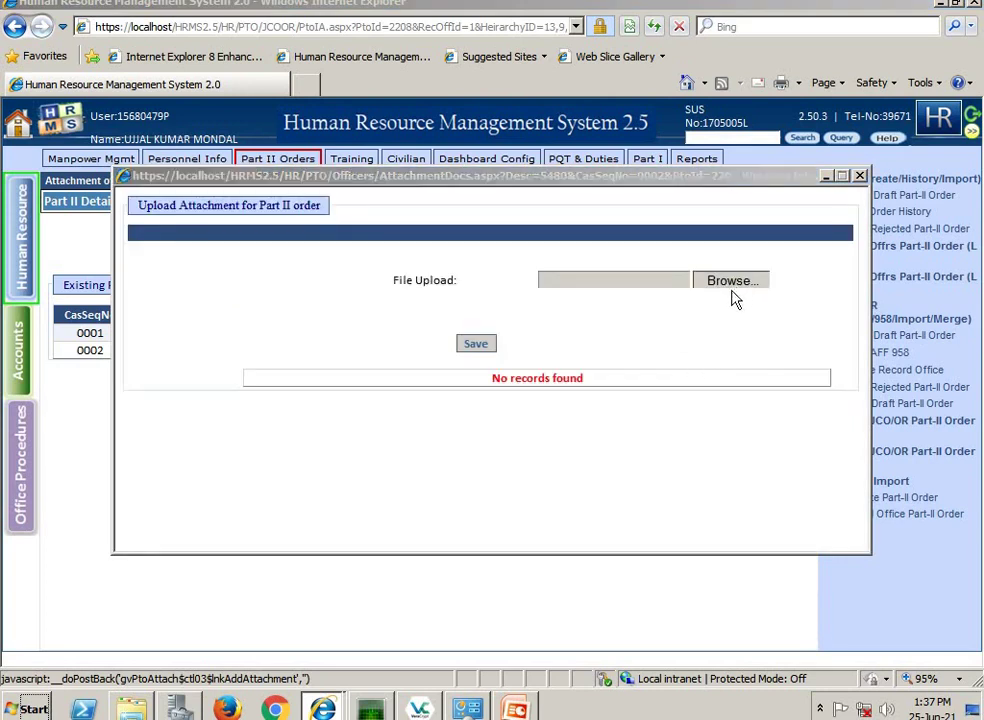
- Attach HRA.pdf from G:\Desktop\VC to entry 0002 and save it
left_click(733, 291)
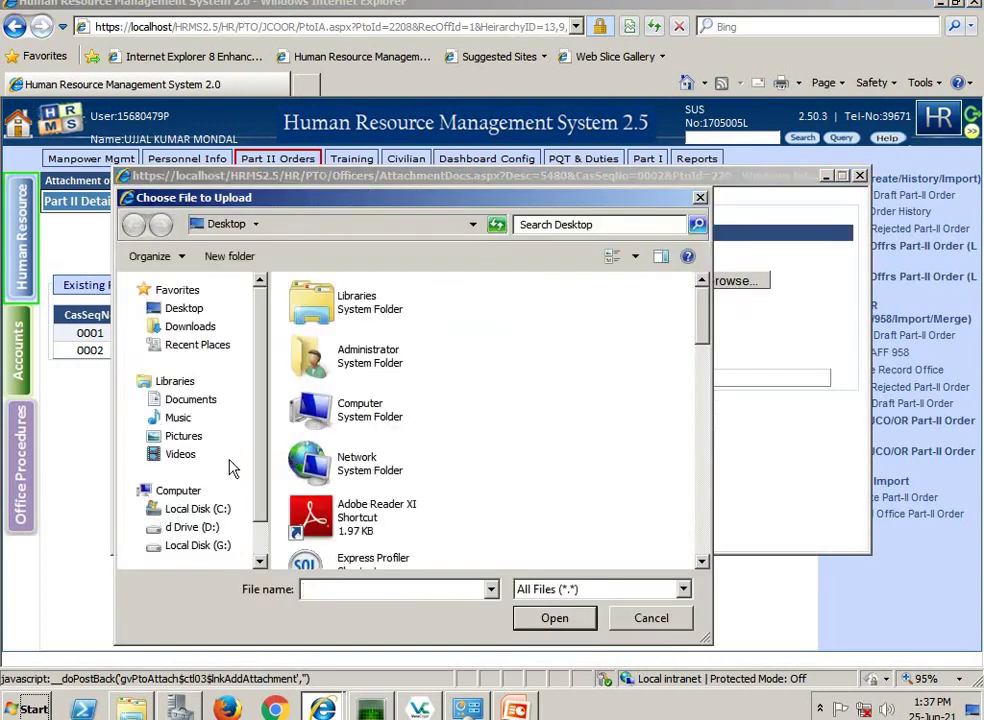
left_click(190, 547)
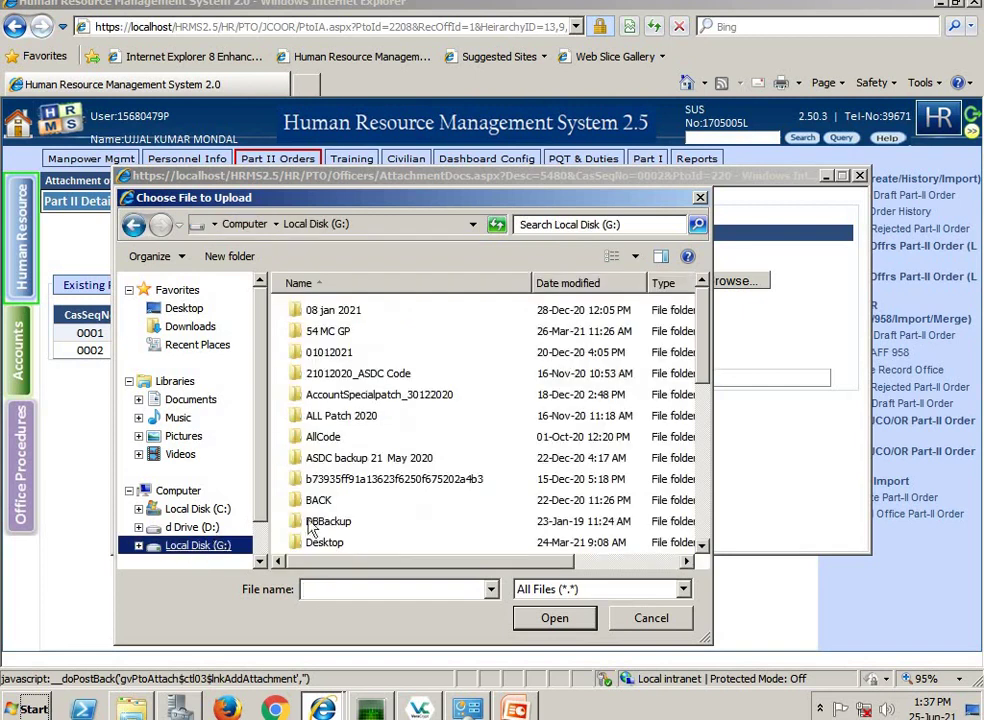
left_click(329, 541)
key("Return")
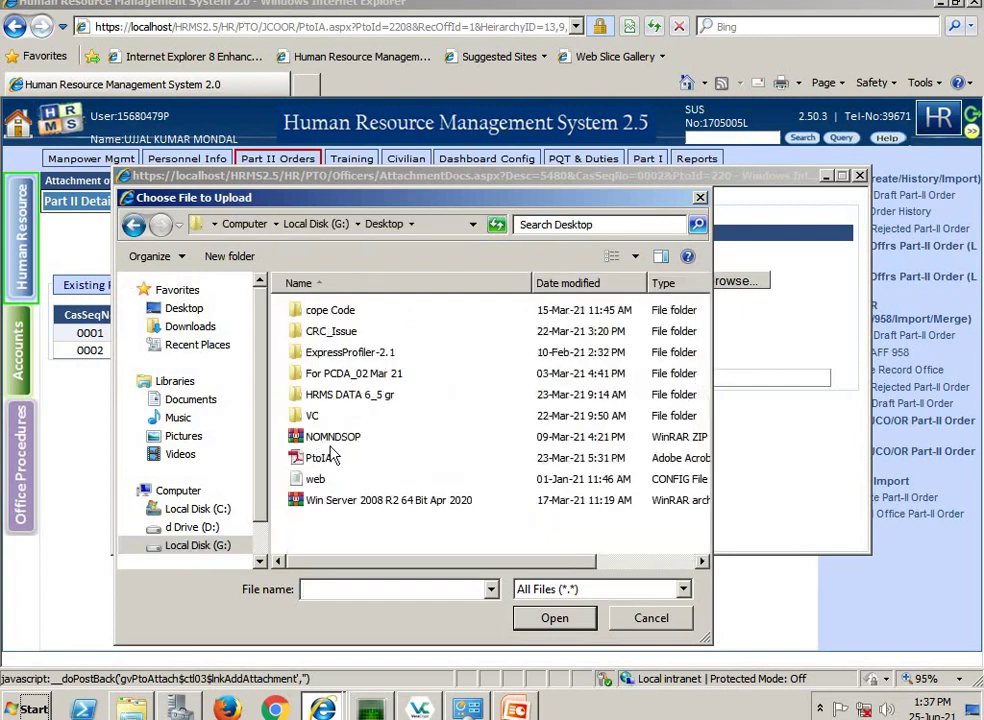
double_click(320, 413)
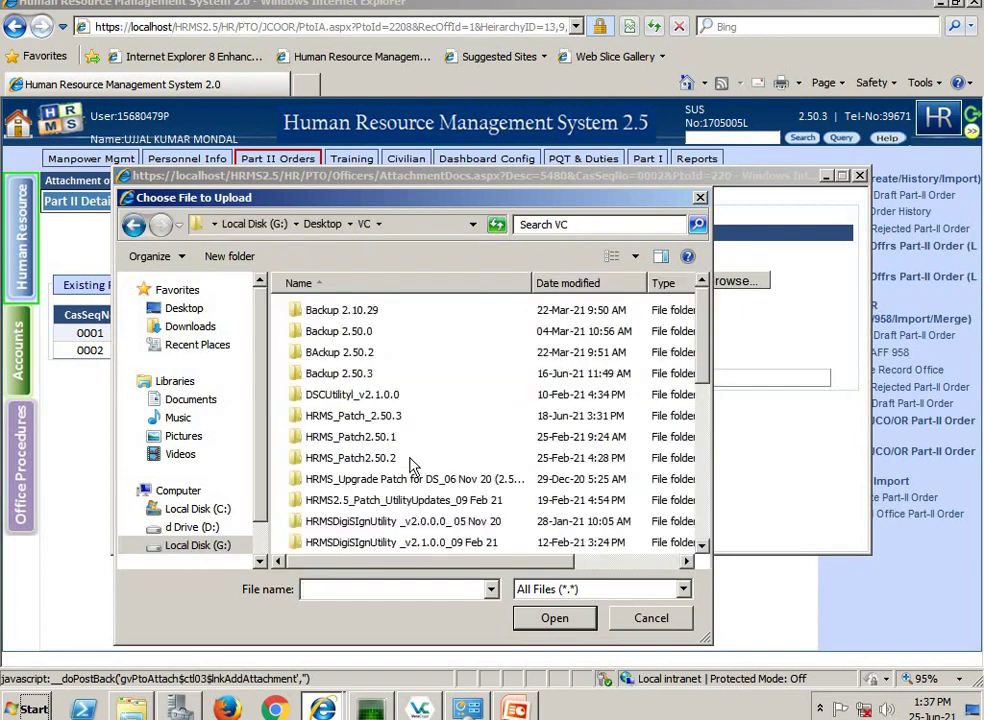
scroll(405, 466, "down", 4)
scroll(338, 478, "down", 2)
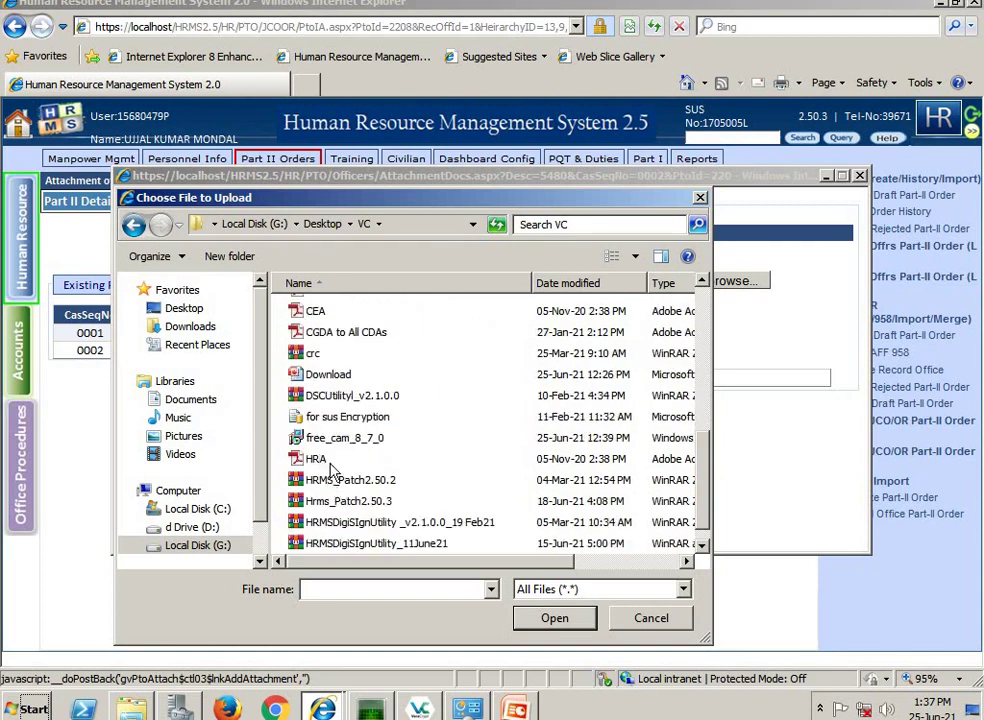
left_click(318, 459)
left_click(555, 618)
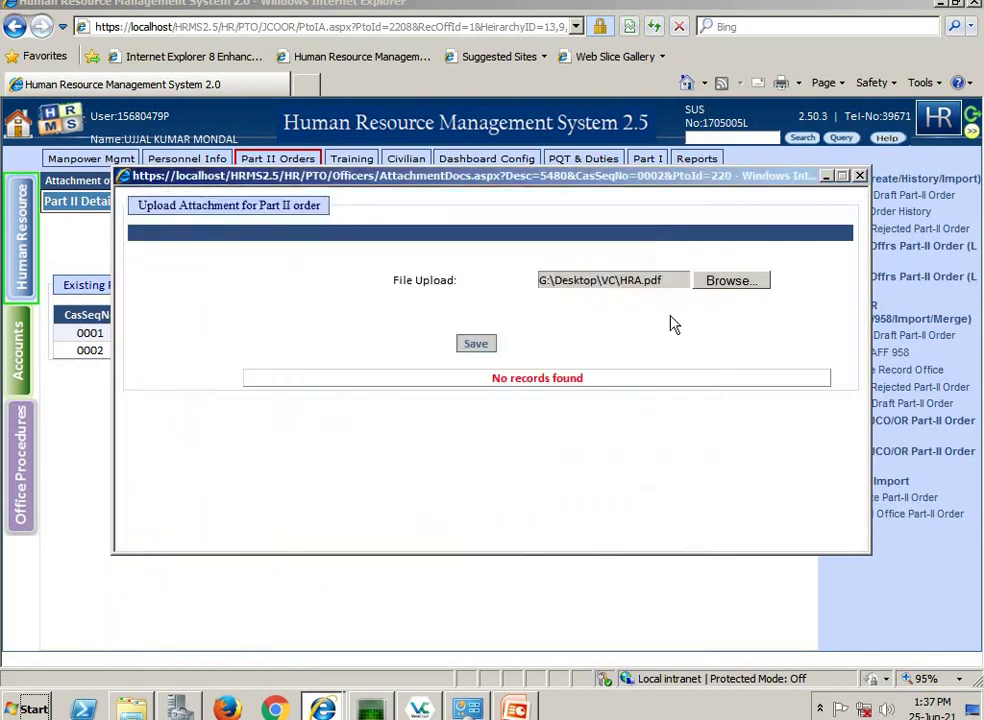
left_click(475, 345)
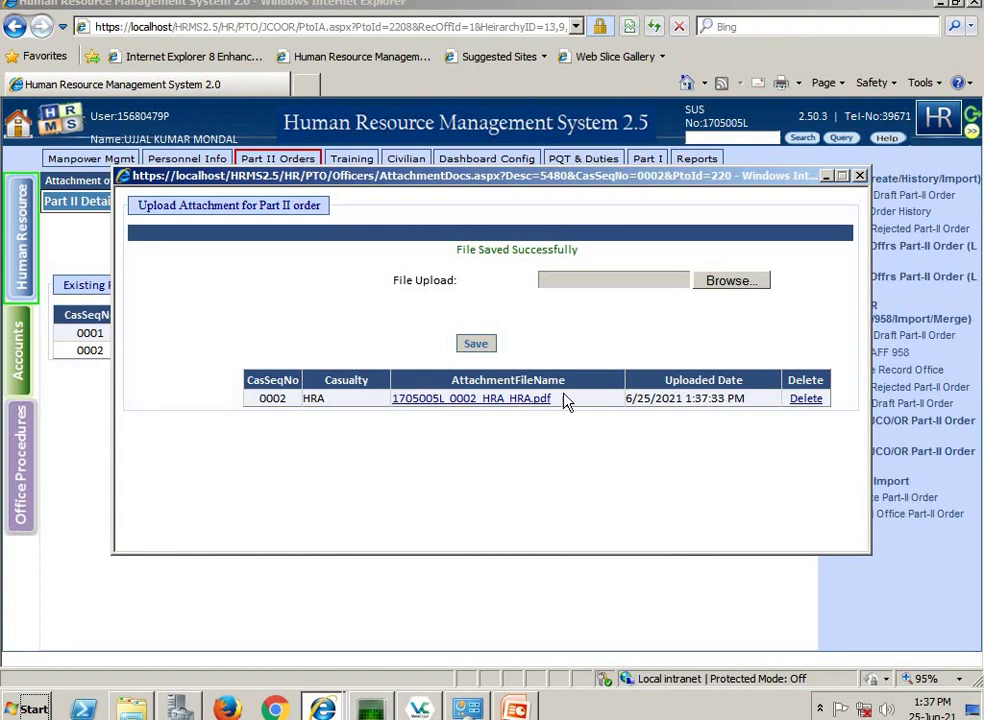
left_click(859, 177)
left_click(861, 338)
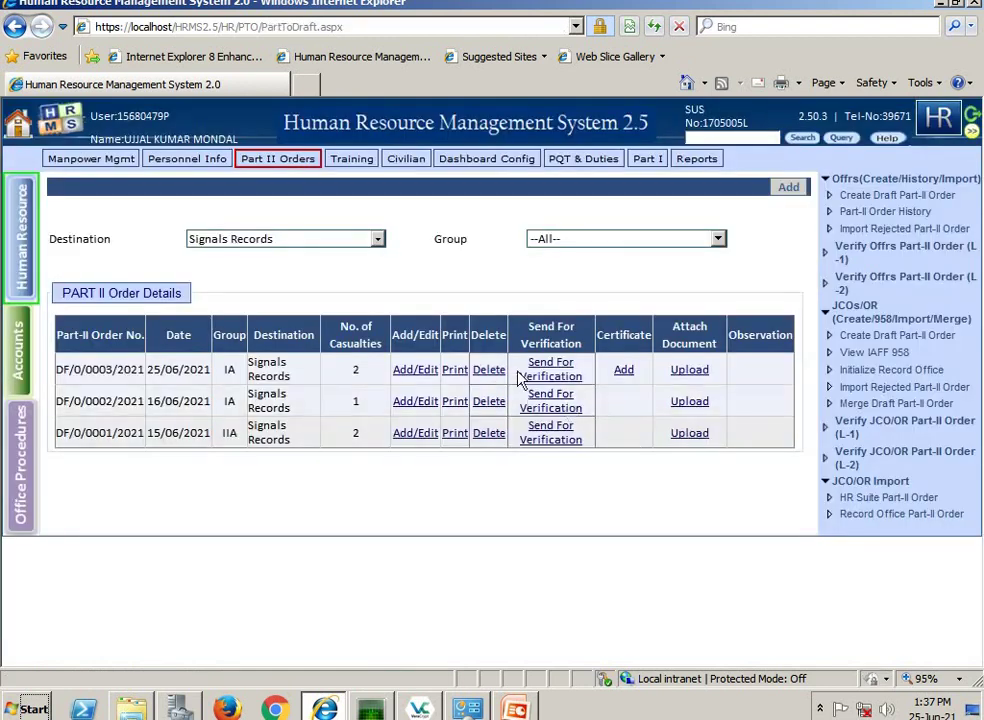
- Send DF/0/0003/2021 for verification without ceasing any casualties
left_click(550, 372)
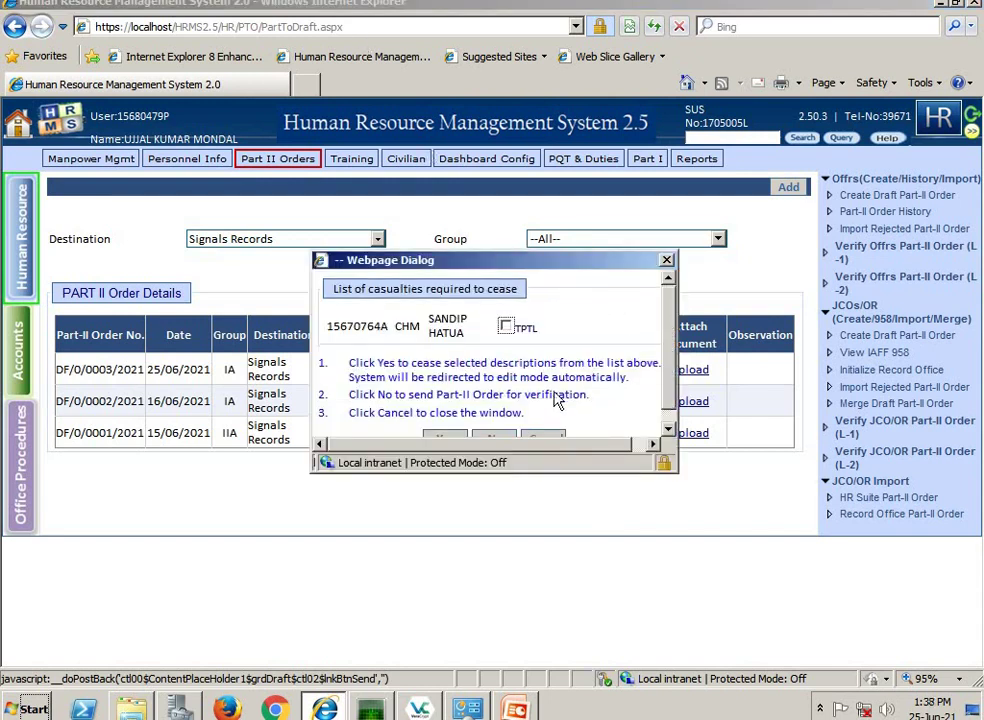
scroll(556, 400, "down", 1)
left_click(496, 423)
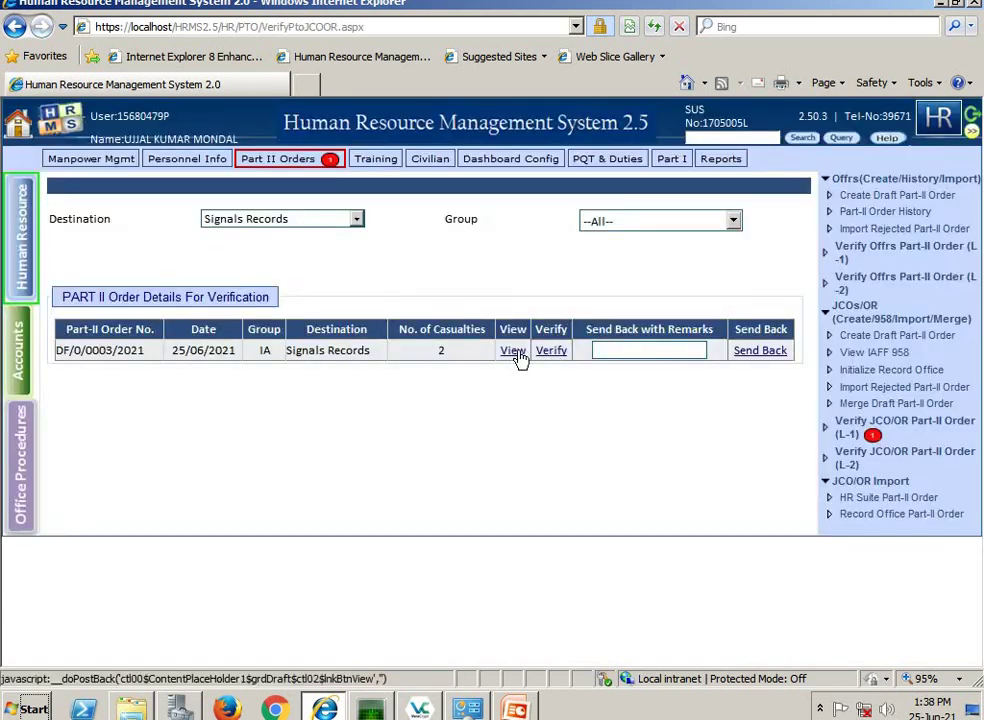
- Verify DF/0/0003/2021 at level 1, then at level 2, confirming each
left_click(557, 352)
left_click(553, 409)
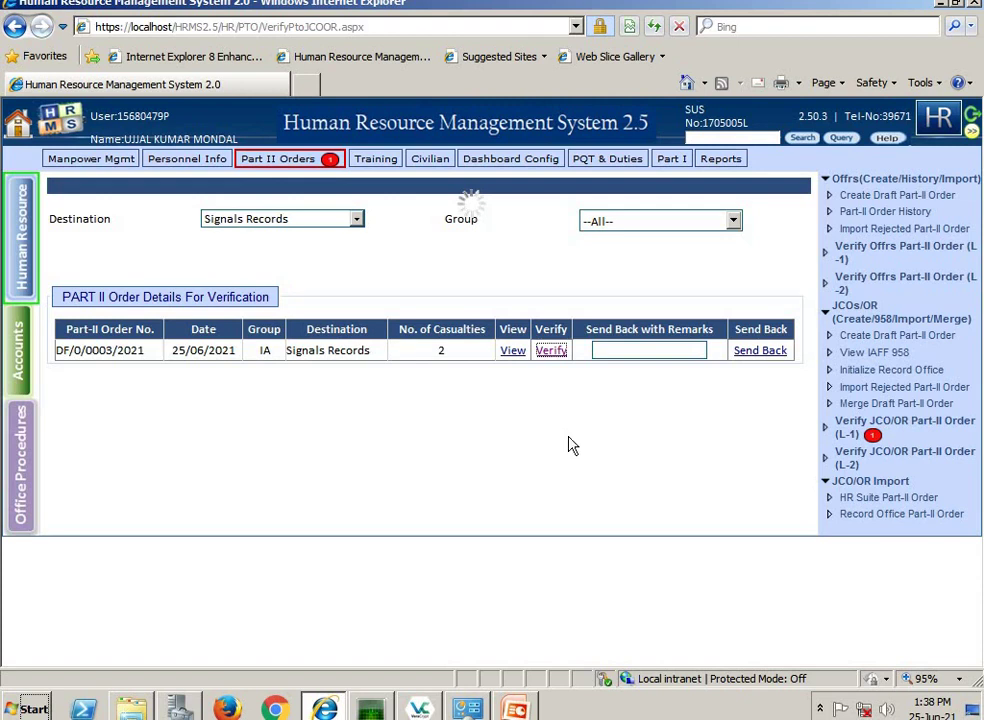
left_click(855, 460)
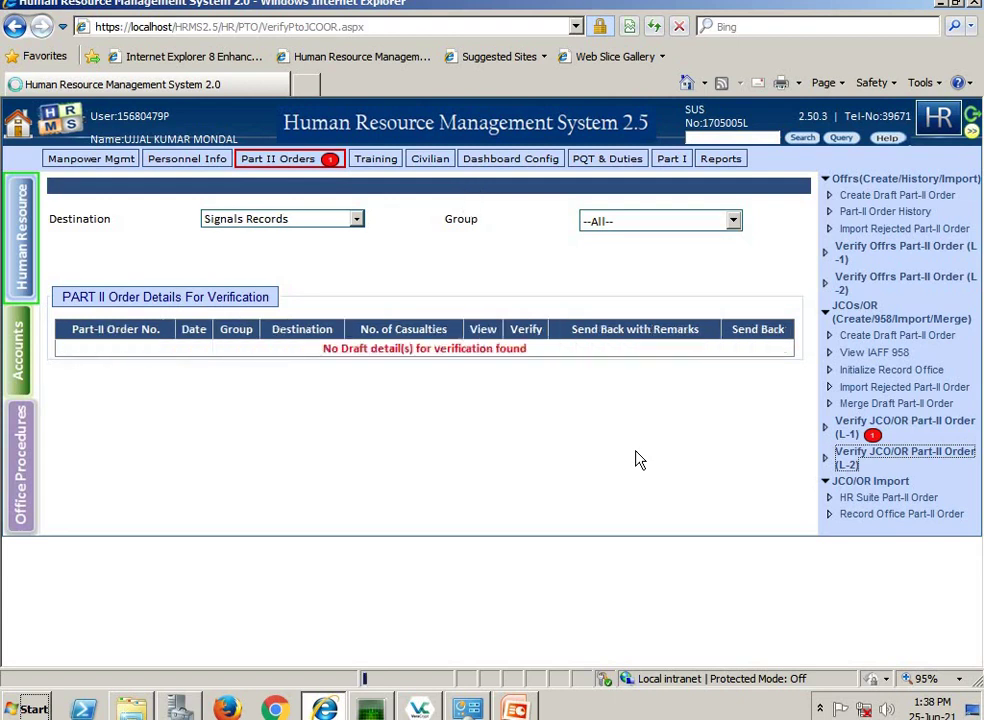
left_click(872, 467)
left_click(553, 352)
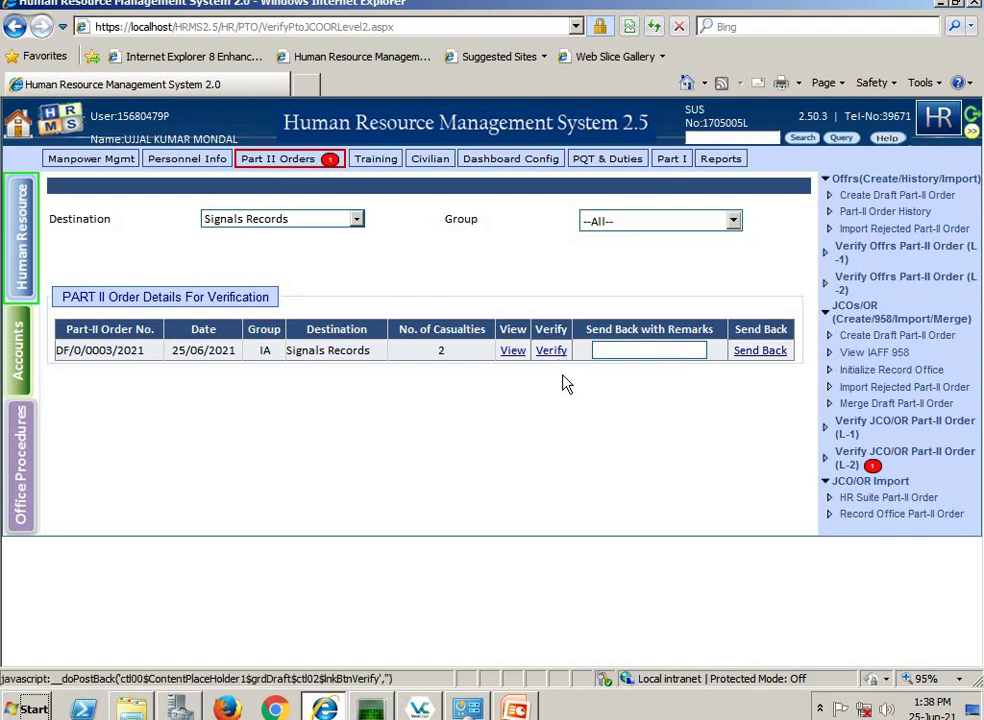
left_click(549, 407)
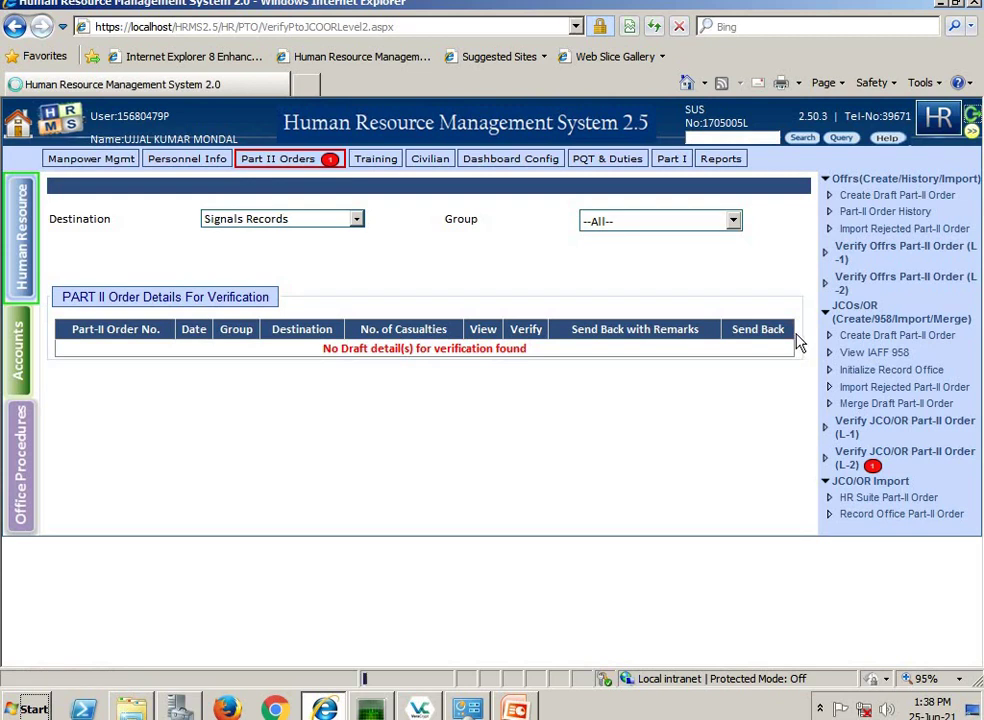
- Log out and sign in with the publishing officer's user name and password
left_click(925, 195)
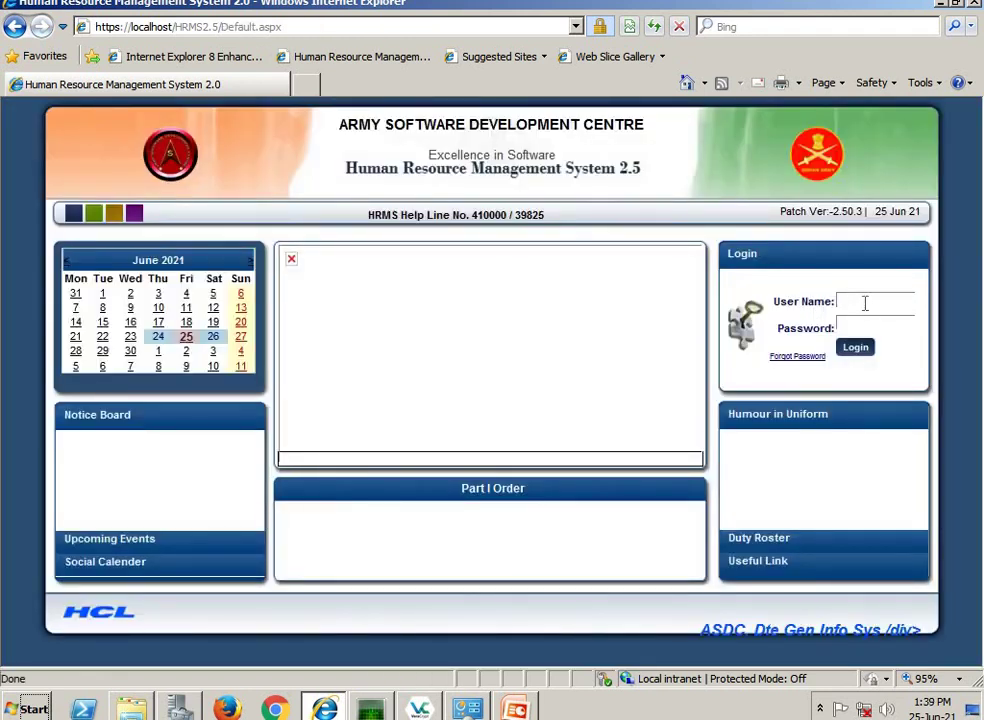
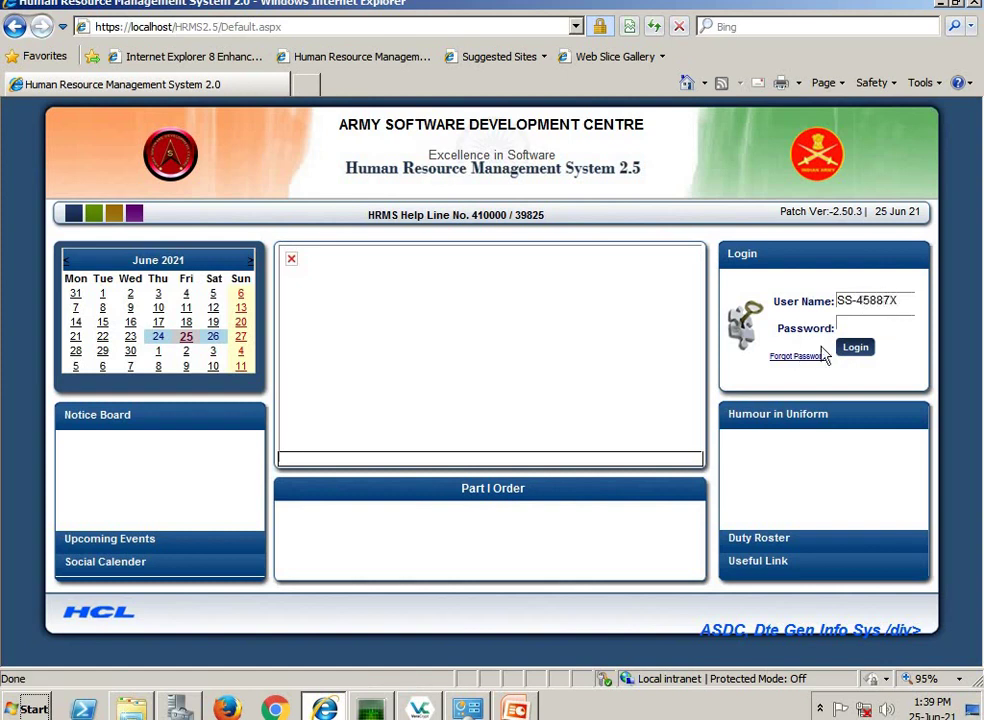
left_click(852, 323)
type("************")
left_click(872, 351)
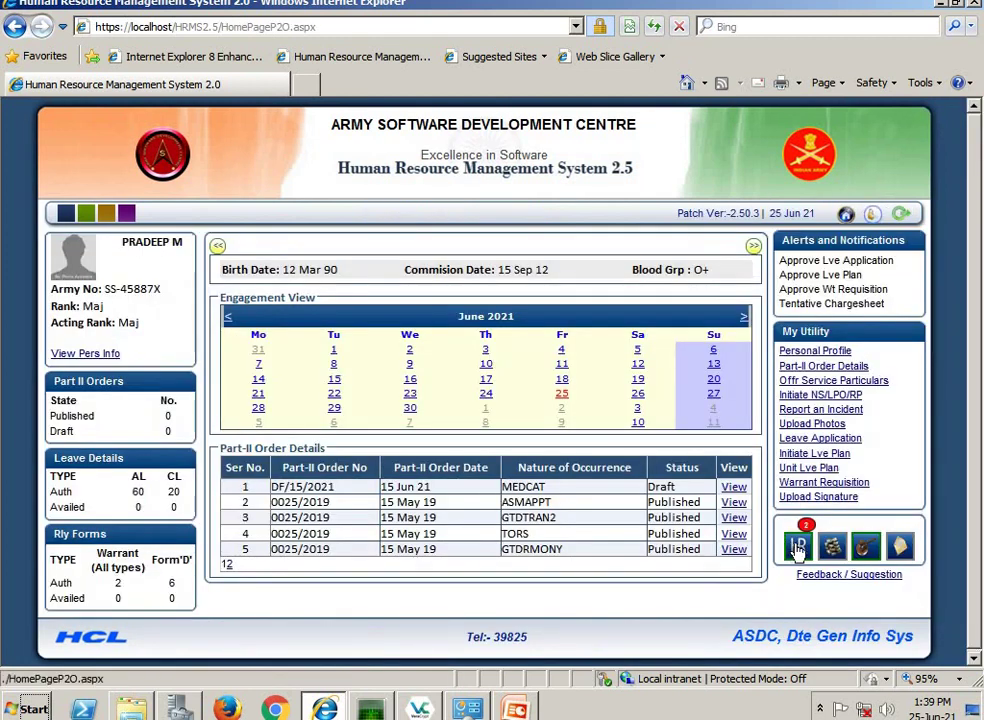
- Go to Publish Part-II Orders for JCO/OR and open DF/0/0003/2021 for publishing
left_click(797, 546)
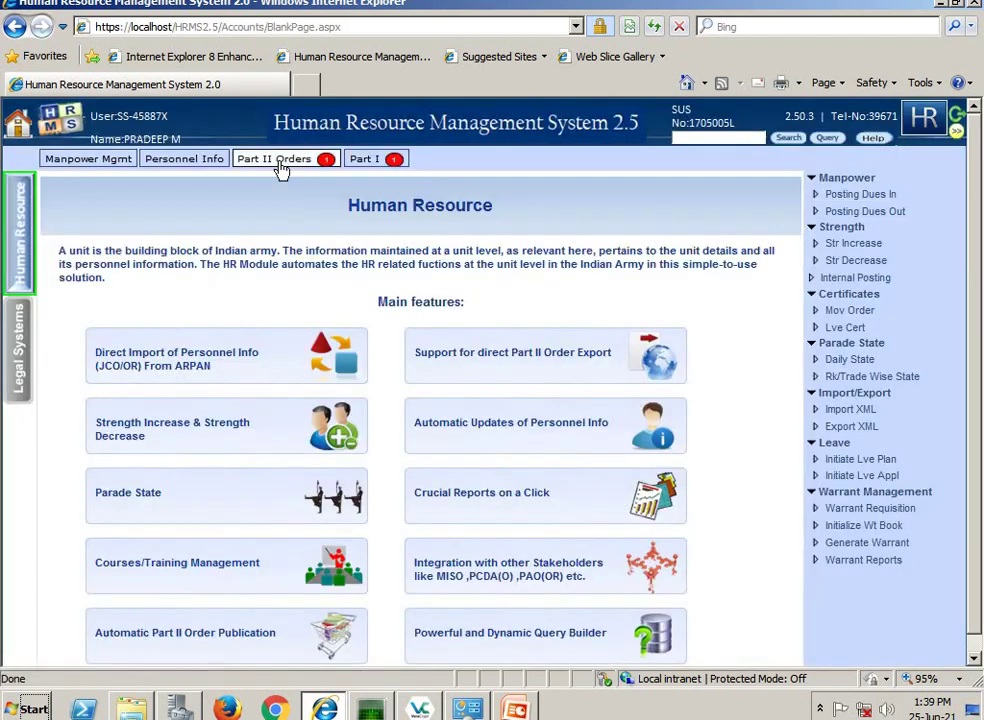
left_click(281, 167)
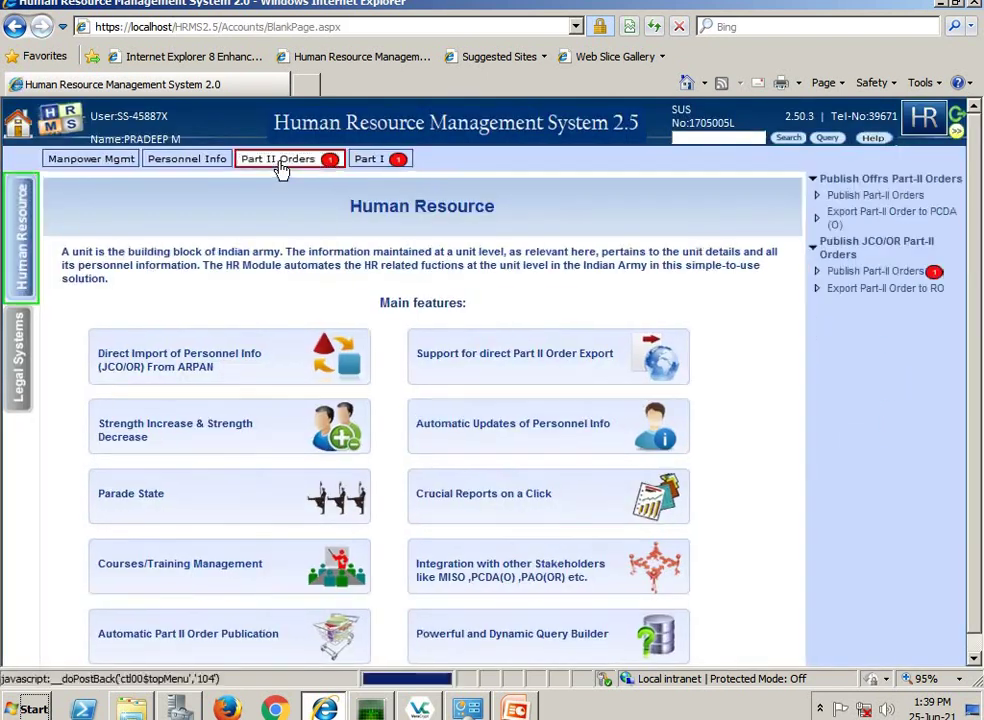
left_click(900, 280)
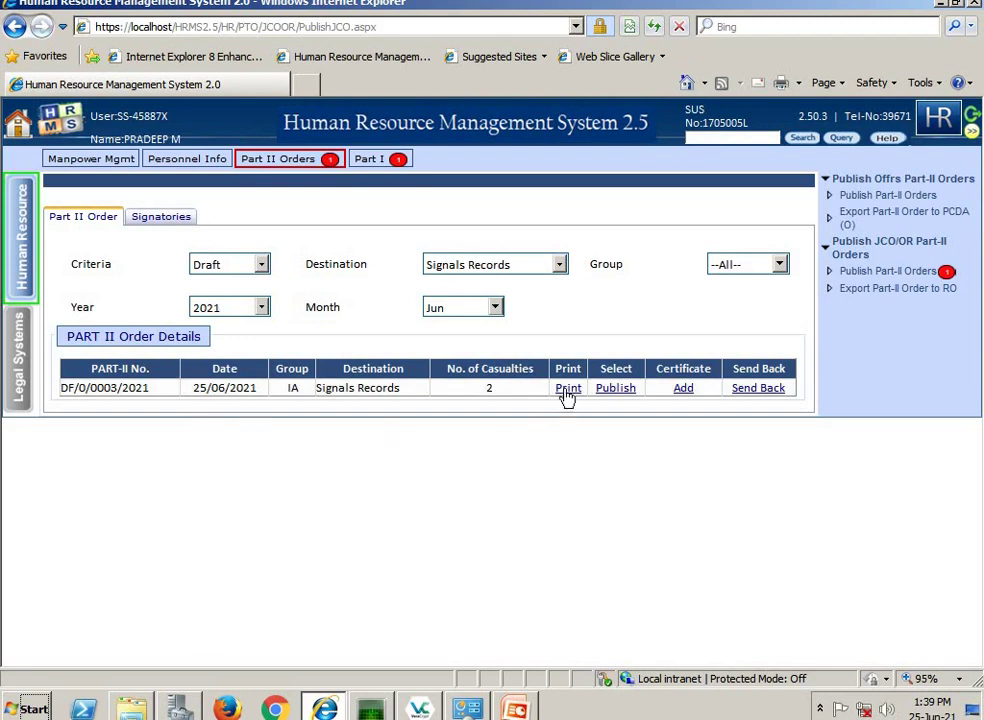
left_click(608, 390)
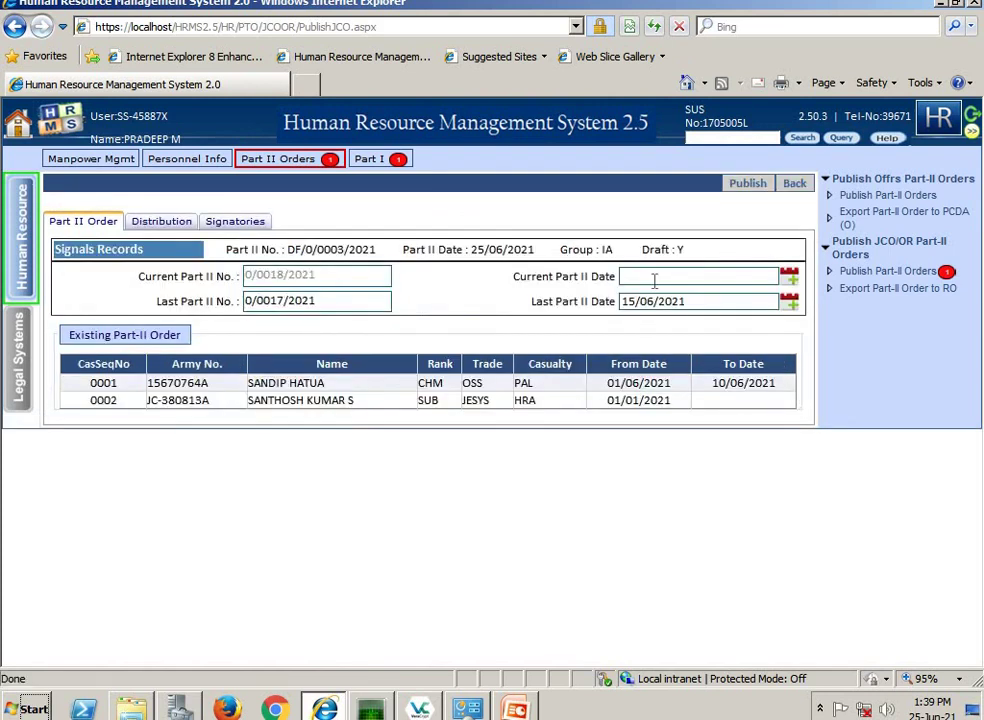
- Publish the order with Current Part II Date 15/06/2021, then log out
left_click(654, 281)
type("1850")
key("BackSpace")
key("BackSpace")
key("BackSpace")
key("BackSpace")
type("15062021")
left_click(749, 186)
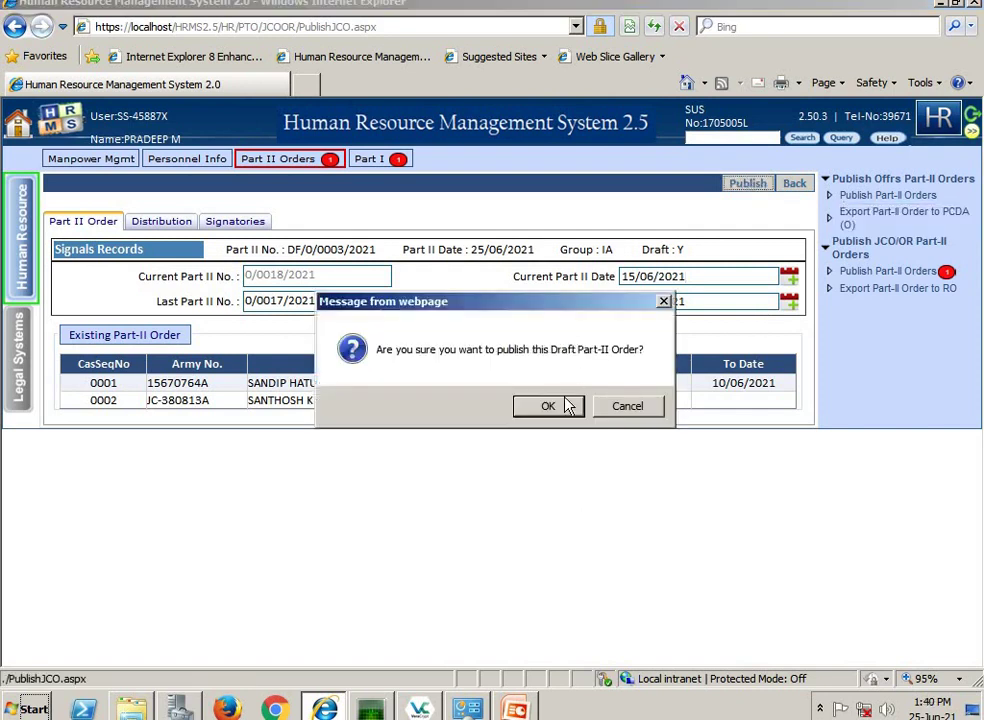
left_click(565, 407)
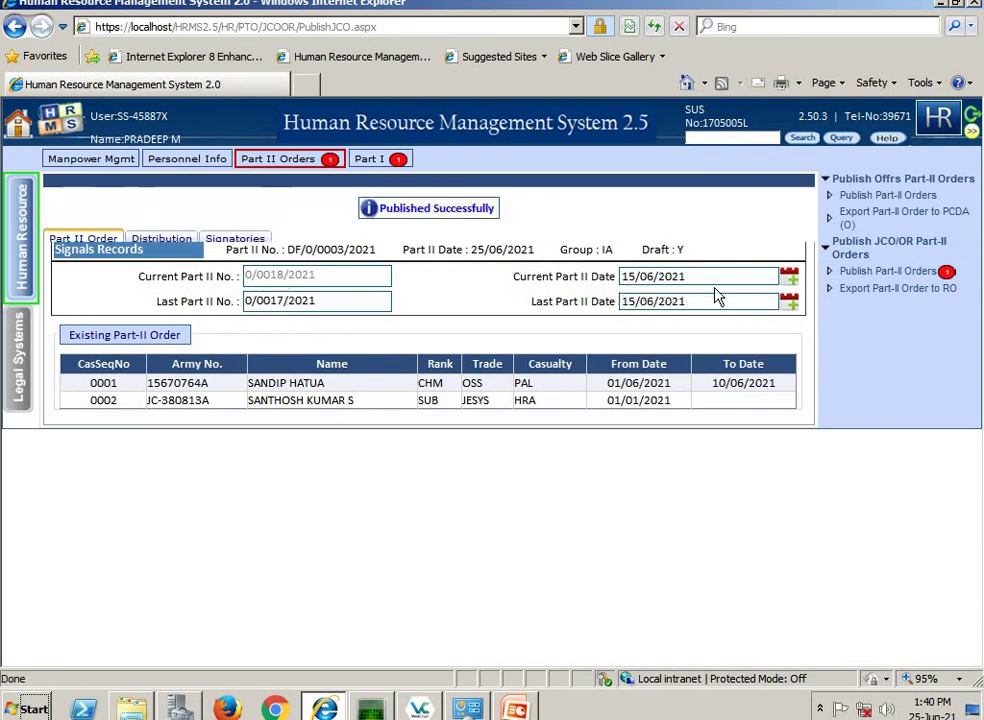
left_click(972, 118)
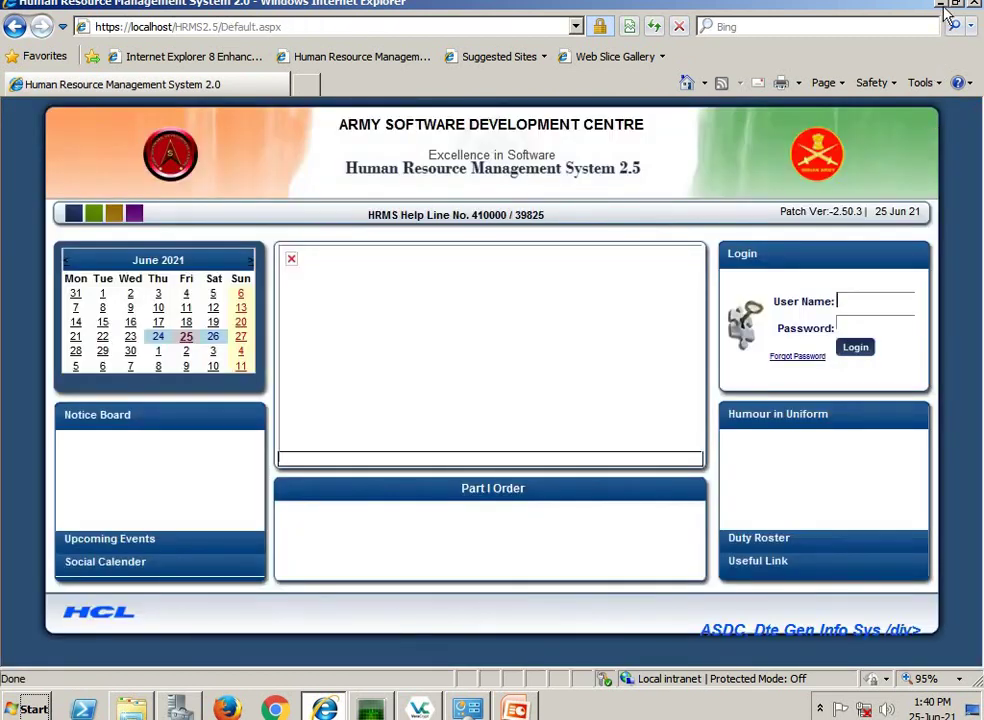
- Minimize the browser, bring up the VC folder window and open HRMSDigiSignUtility_18June21 (final Rel)
left_click(942, 5)
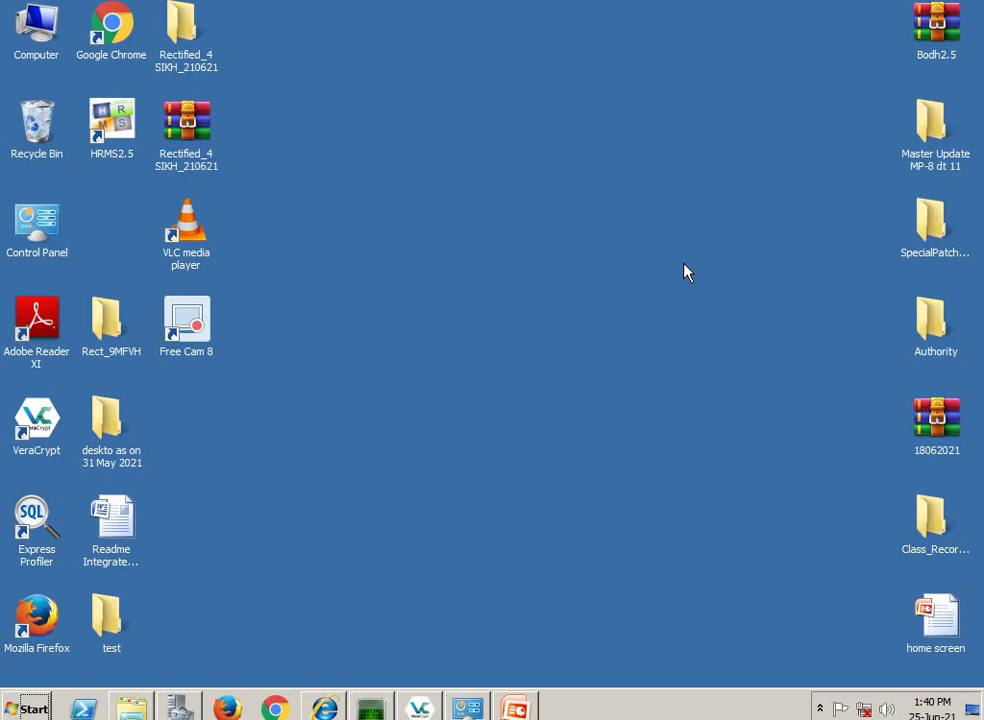
left_click(131, 708)
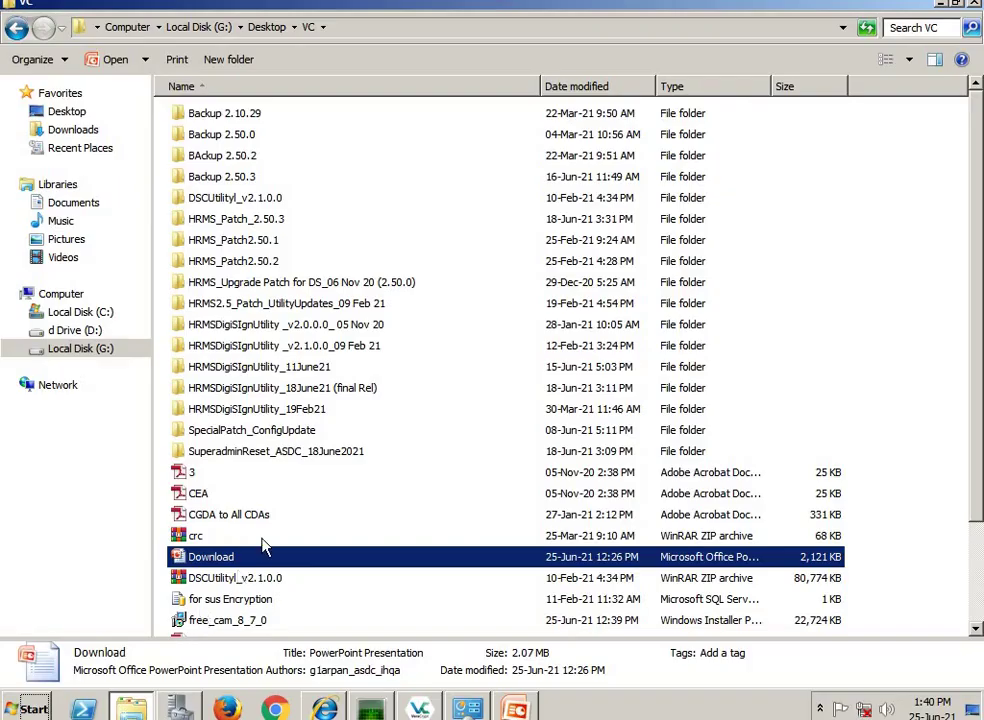
double_click(300, 394)
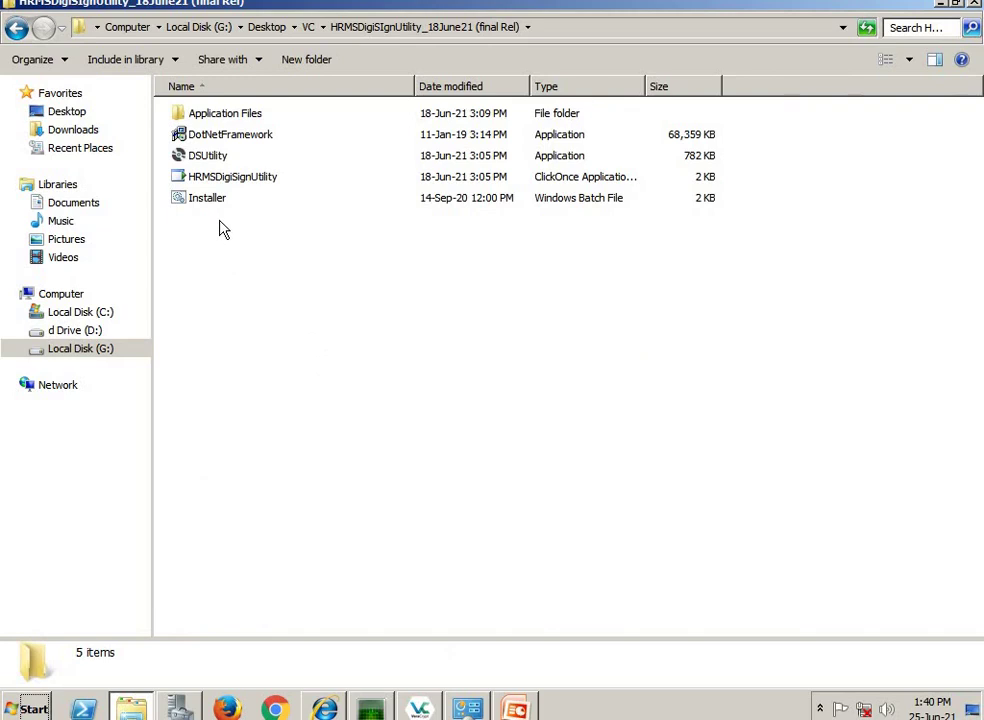
- Check the utility folder's Properties, then reopen it and select the Installer batch file
left_click(10, 28)
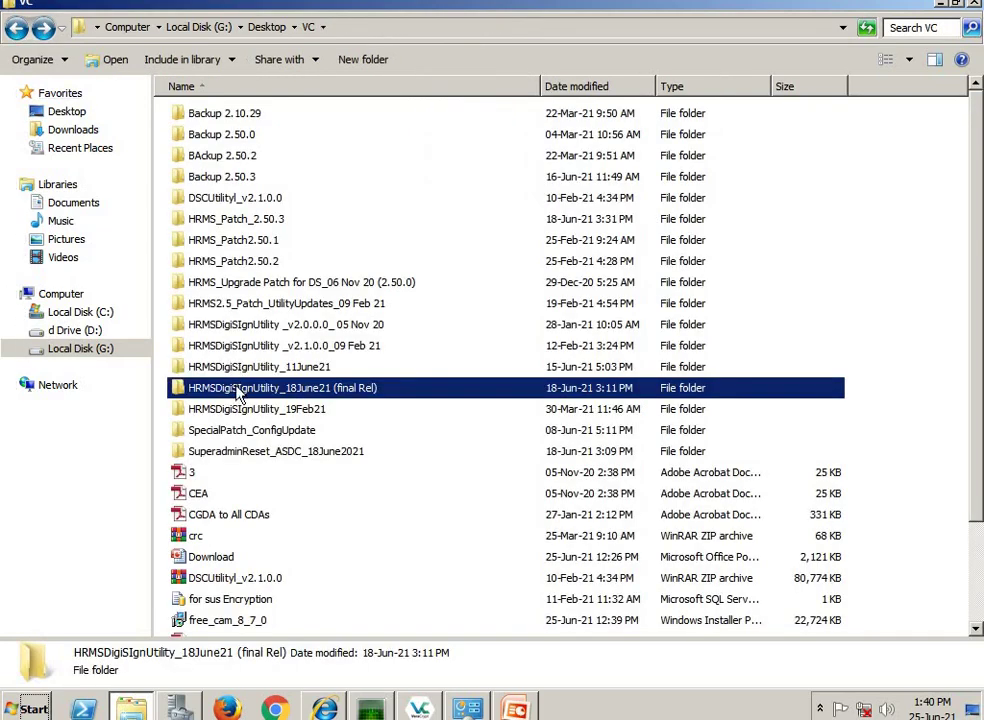
right_click(237, 390)
left_click(280, 373)
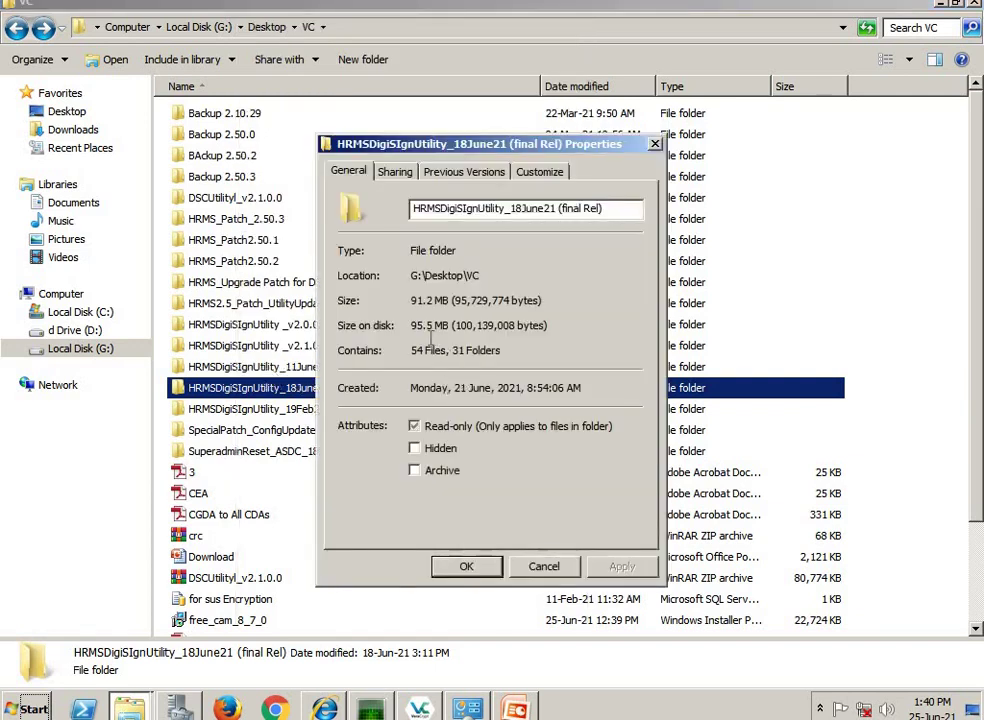
left_click(655, 146)
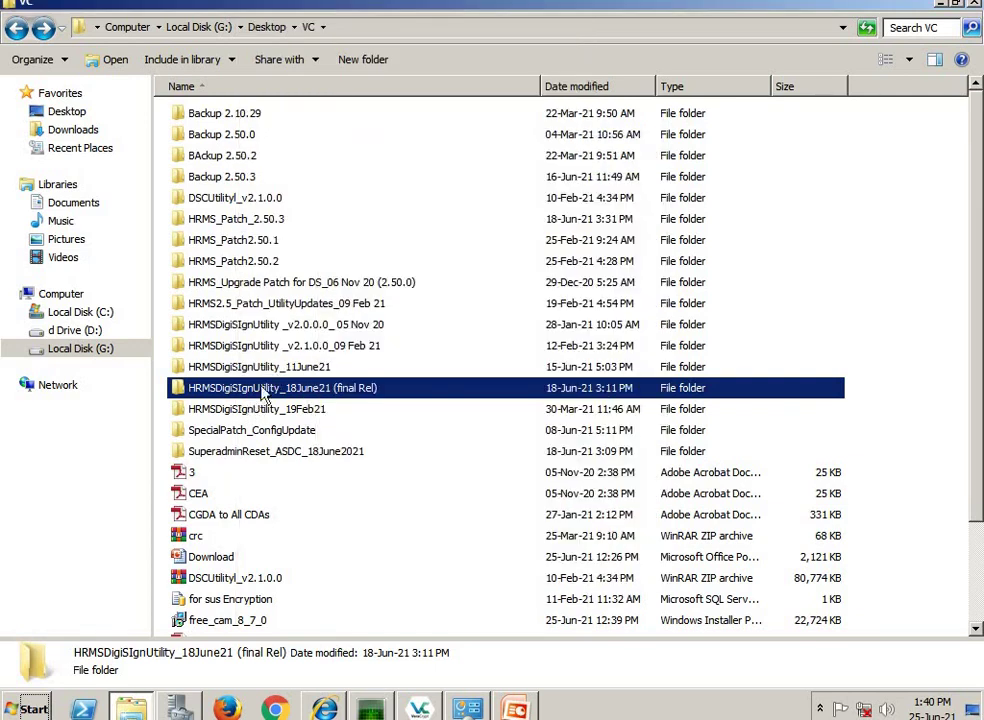
mouse_move(264, 397)
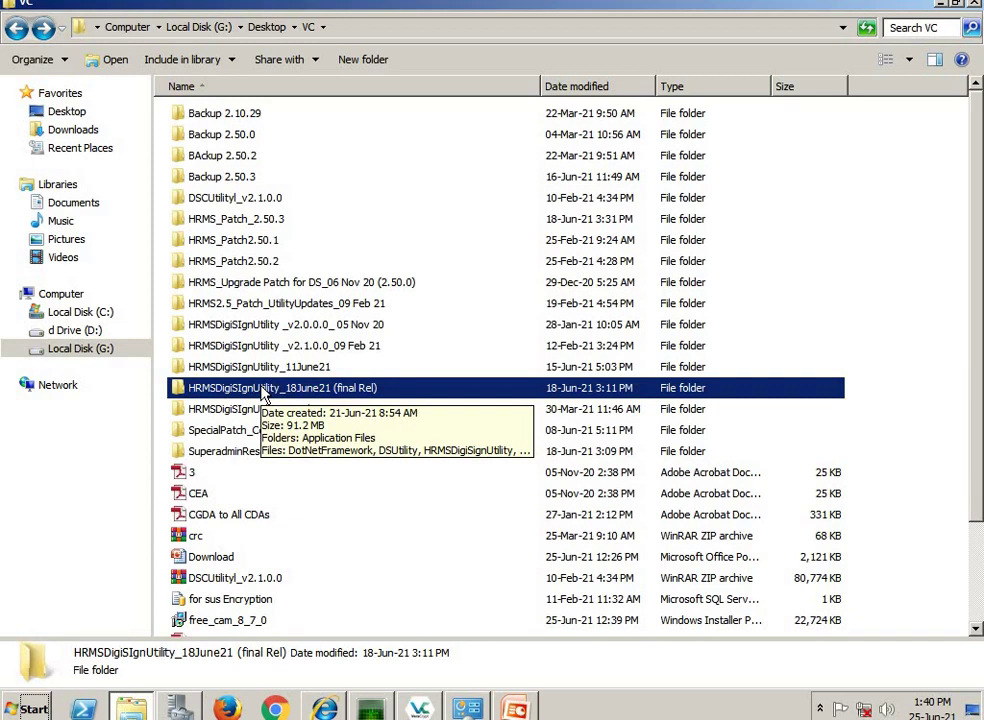
double_click(264, 392)
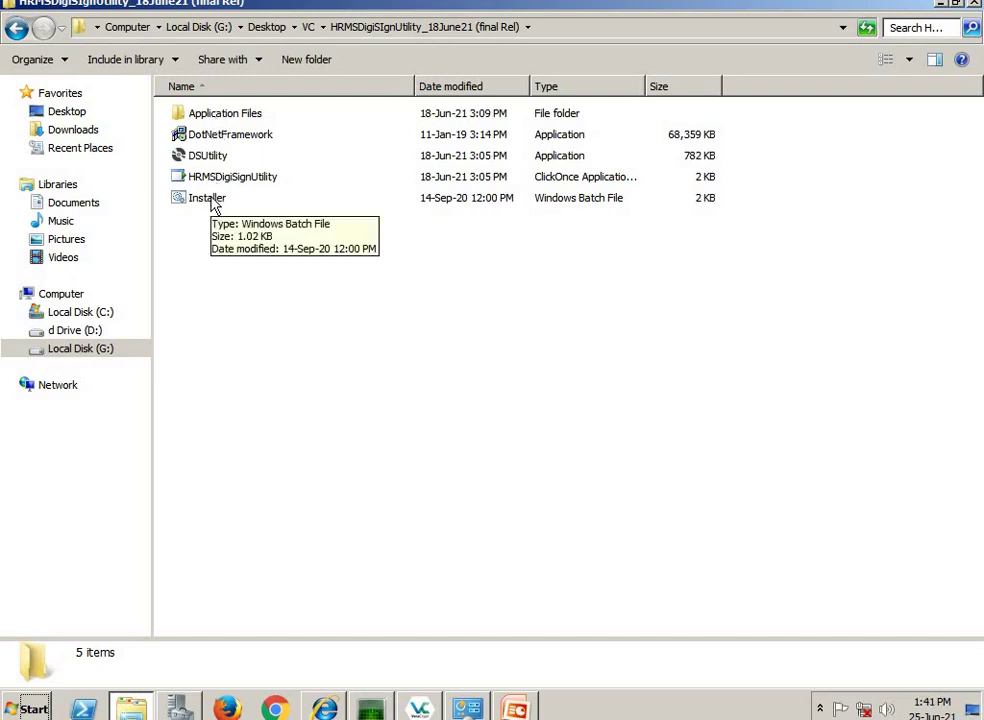
left_click(213, 205)
- Run the Installer batch file as administrator, continue past its prompt, and approve installing HRMSDigiSignUtility
right_click(213, 205)
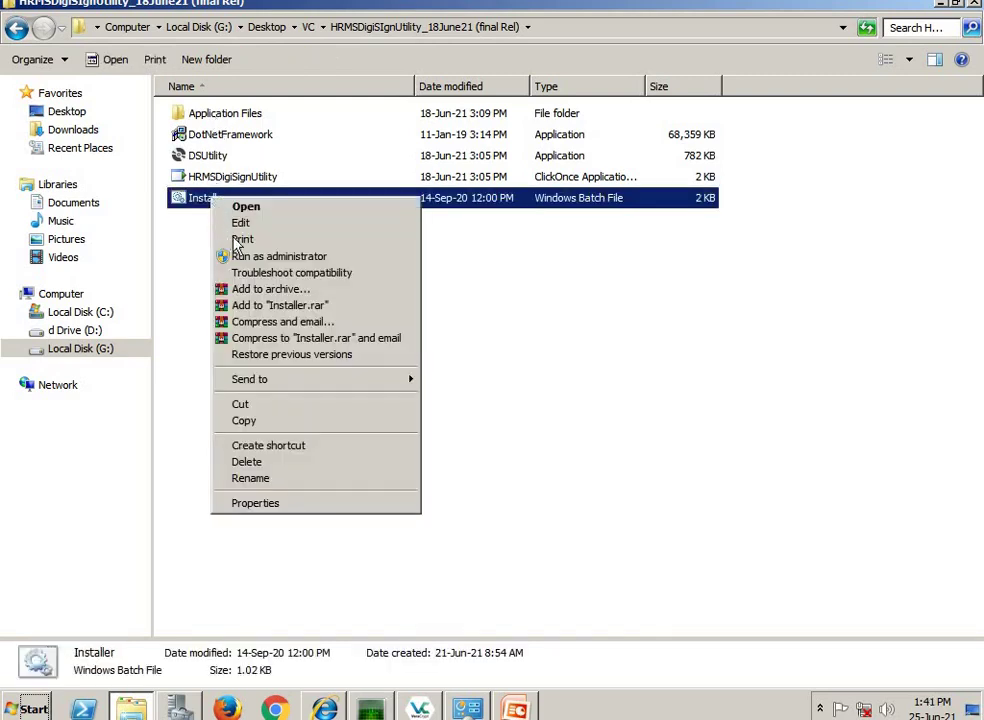
left_click(240, 256)
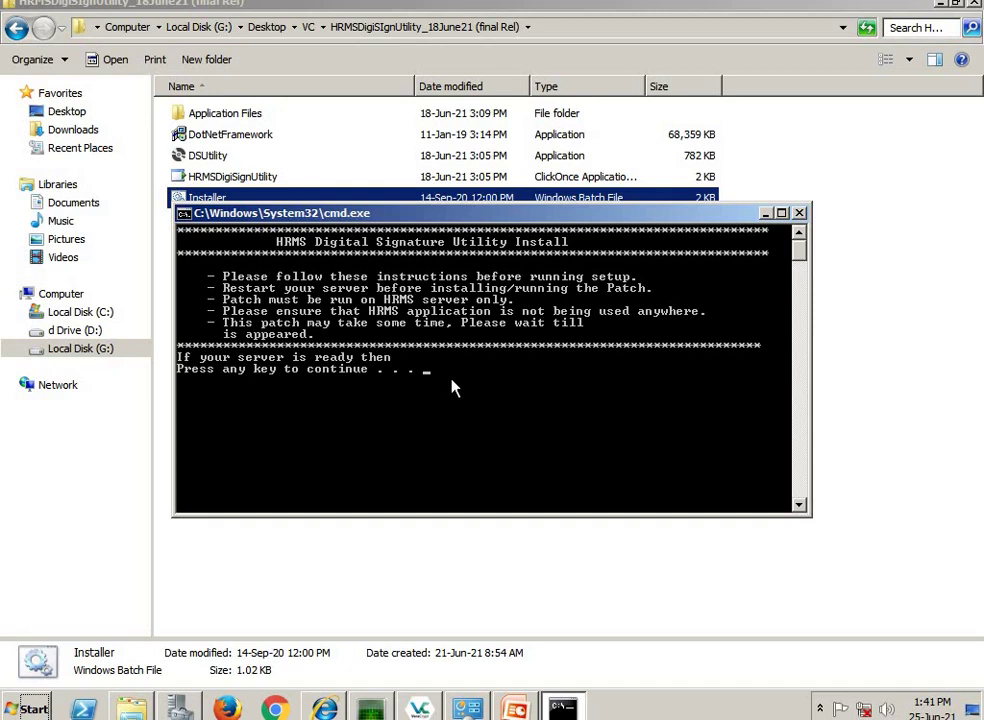
key("Return")
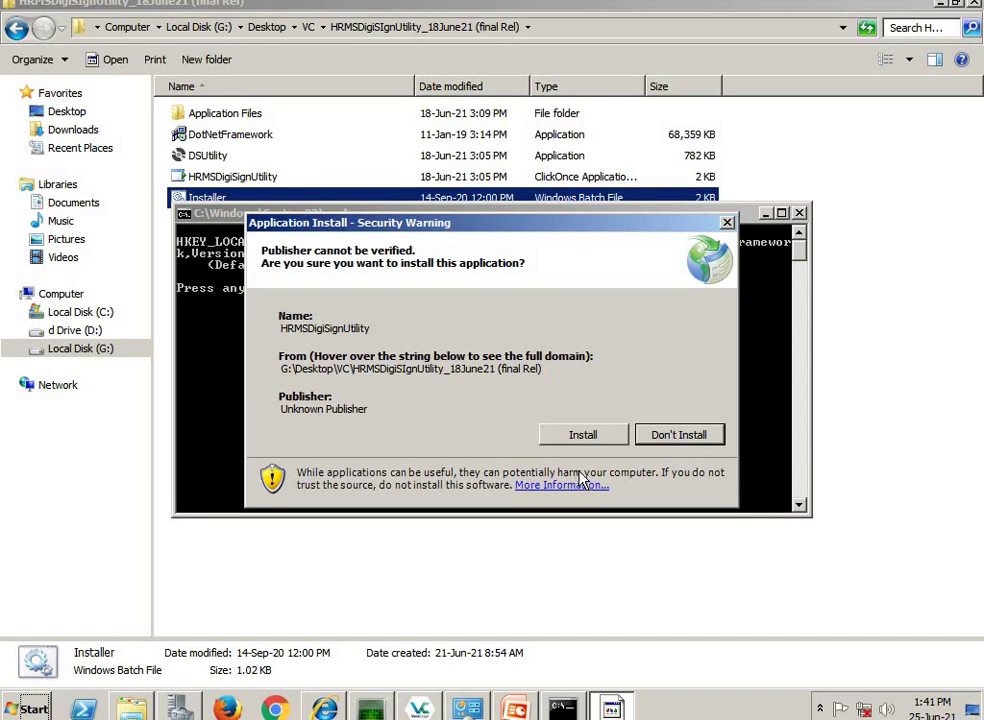
left_click(581, 436)
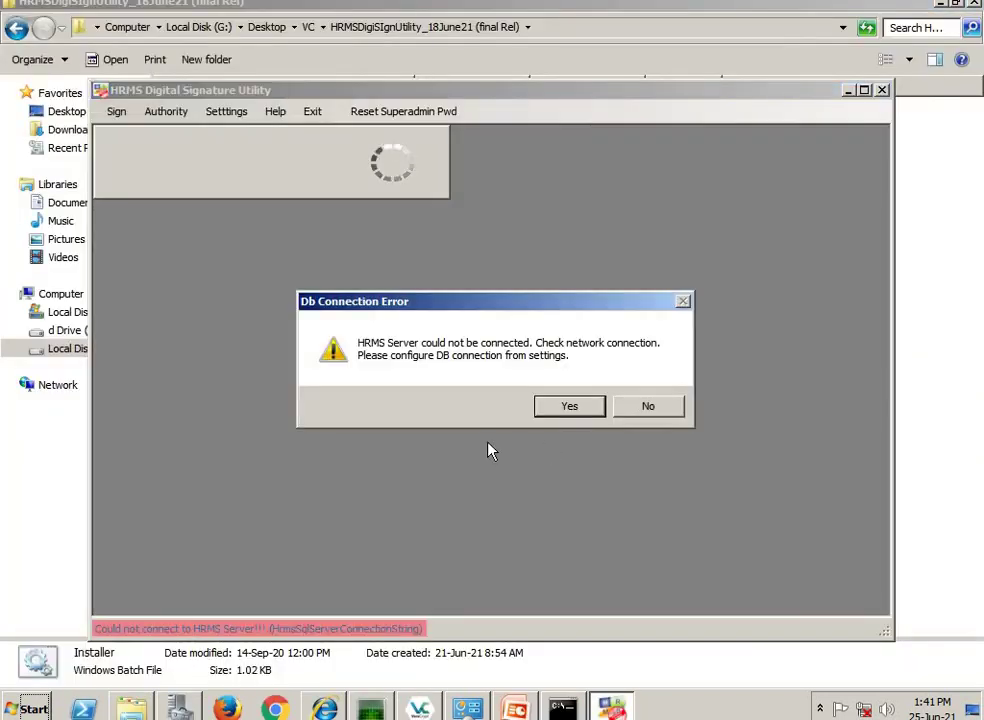
- Dismiss the DB connection error, minimize the utility, and close the installer console and folder window
left_click(588, 411)
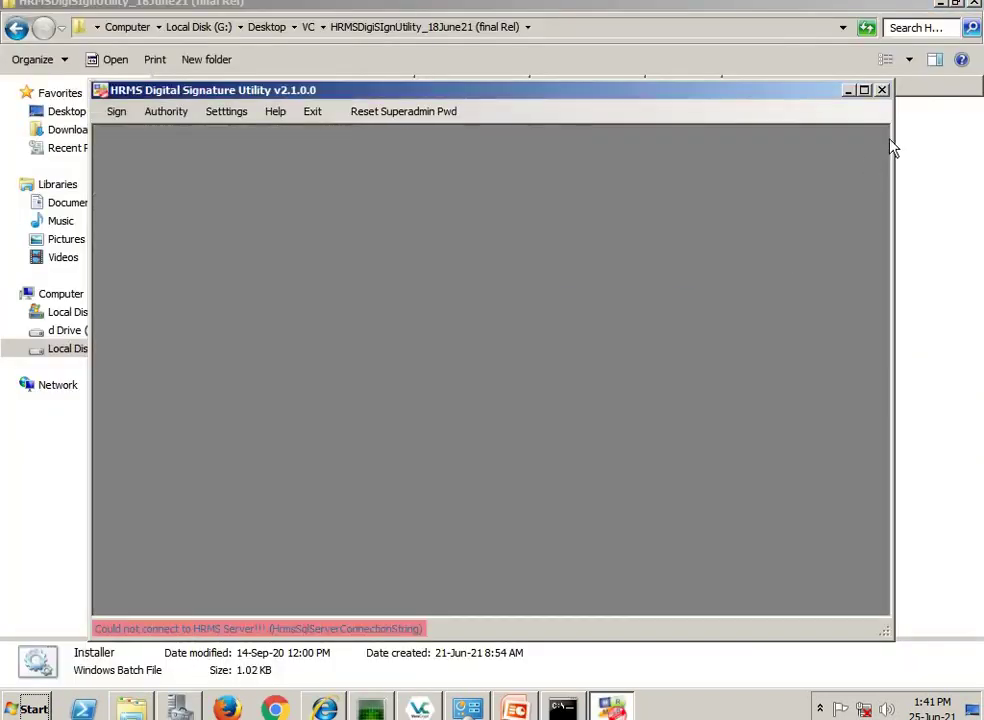
left_click(847, 91)
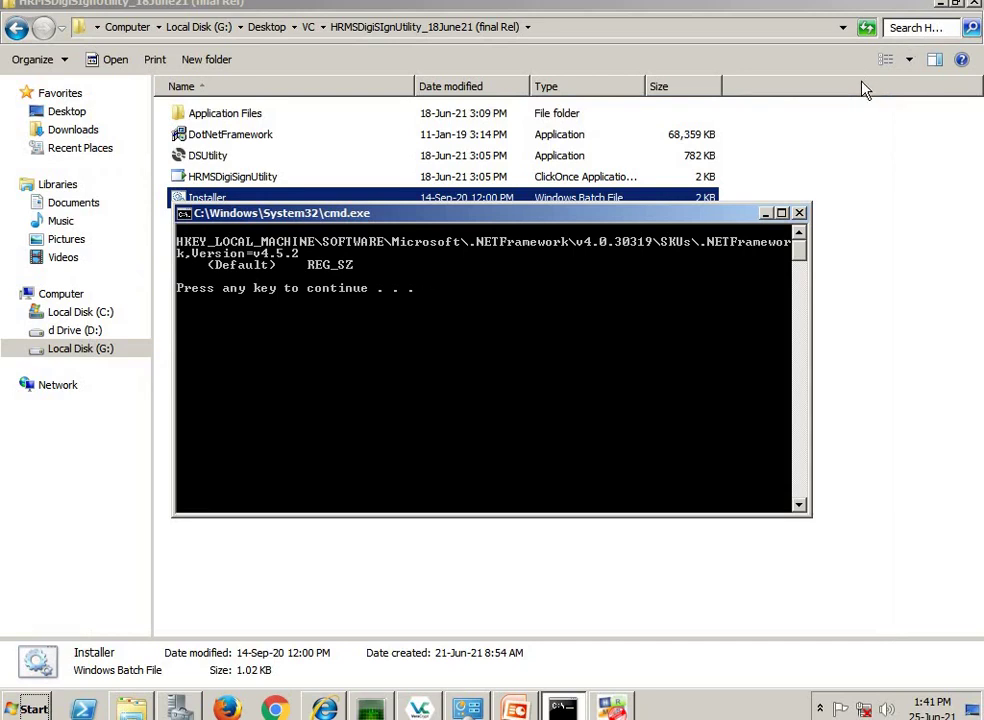
key("Return")
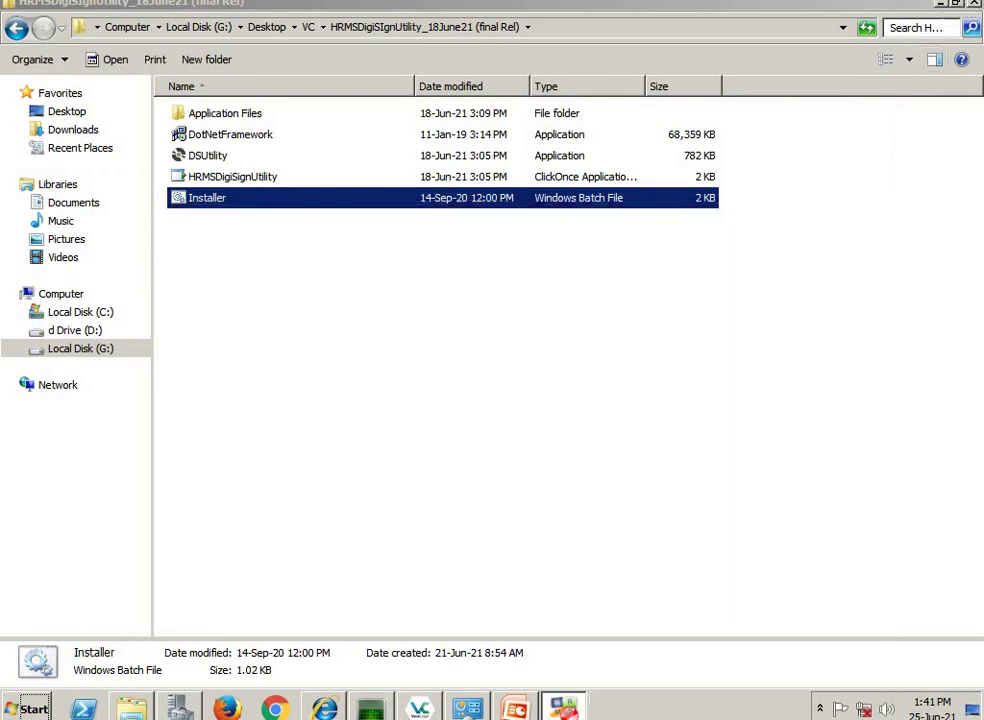
left_click(973, 8)
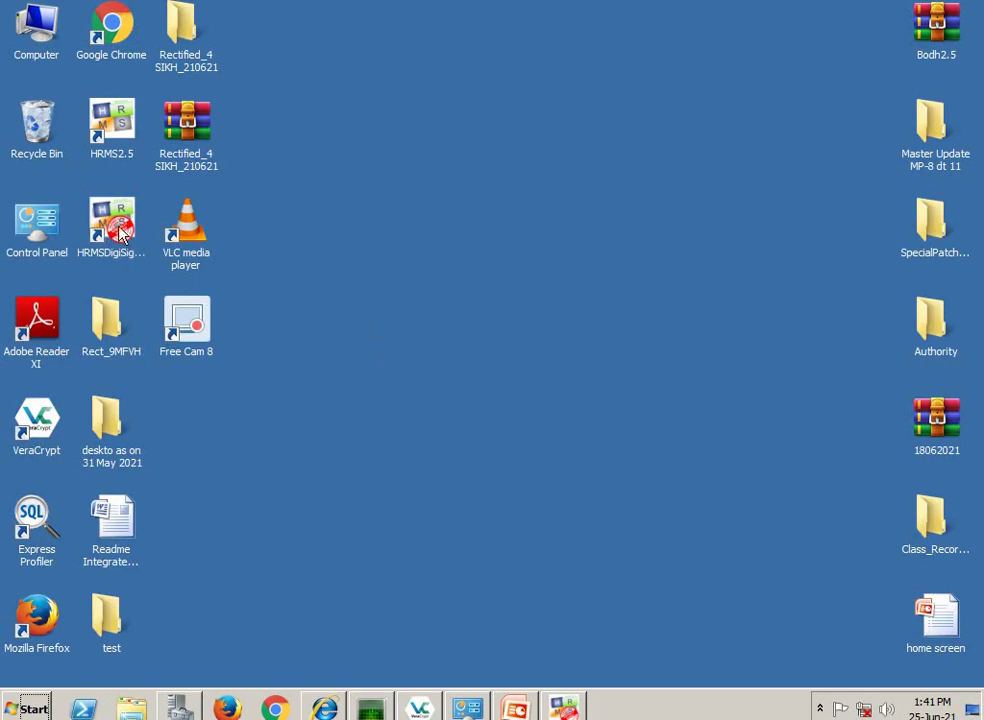
- Relaunch HRMSDigiSignUtility from its desktop shortcut and maximize its window
left_click(126, 266)
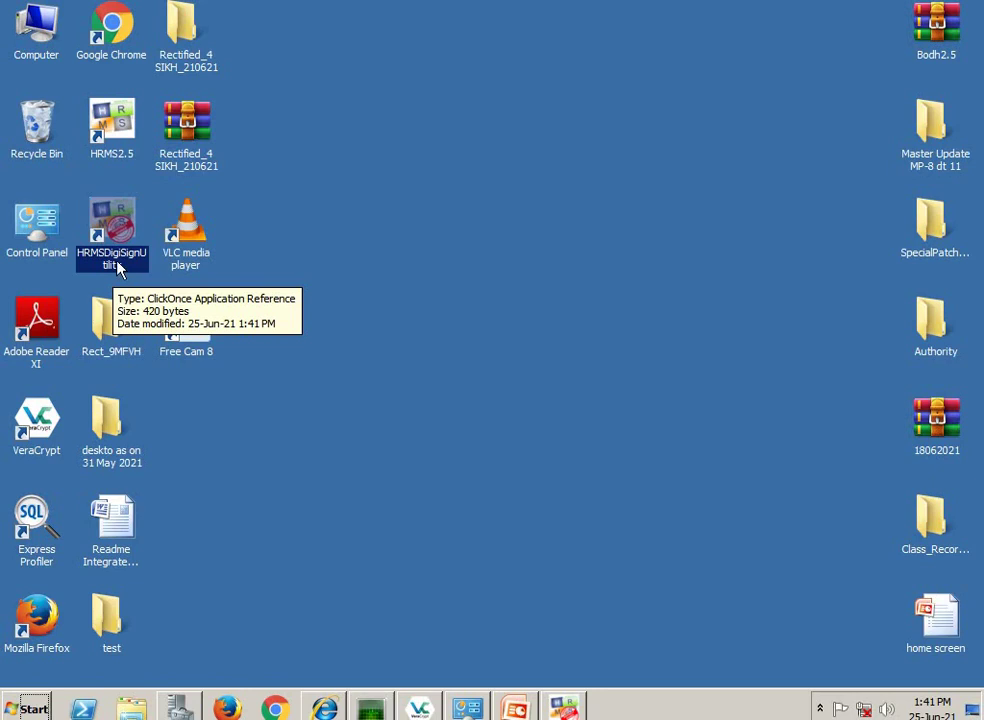
double_click(118, 262)
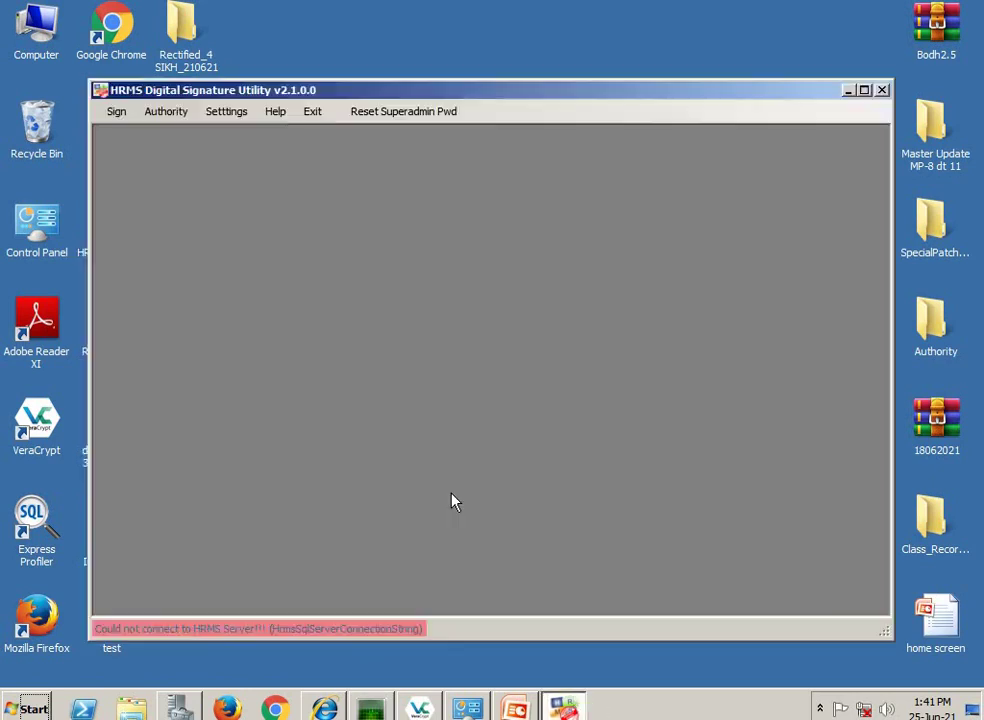
left_click(864, 90)
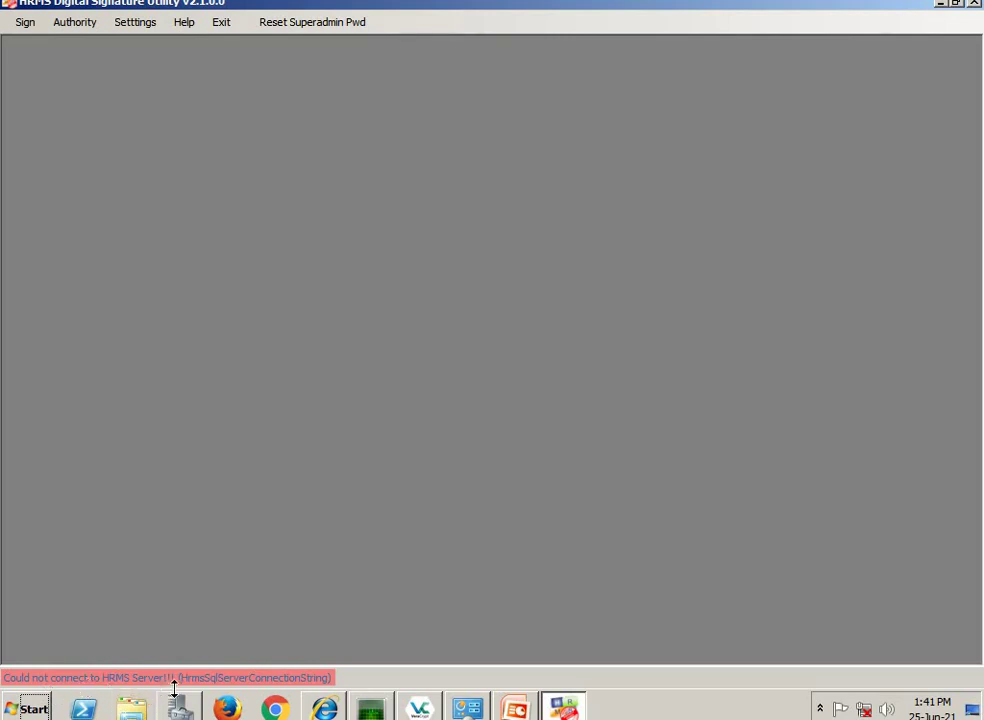
- Open Settings > Configure DB Connection and name a new connection HRMS_LIVE
left_click(146, 25)
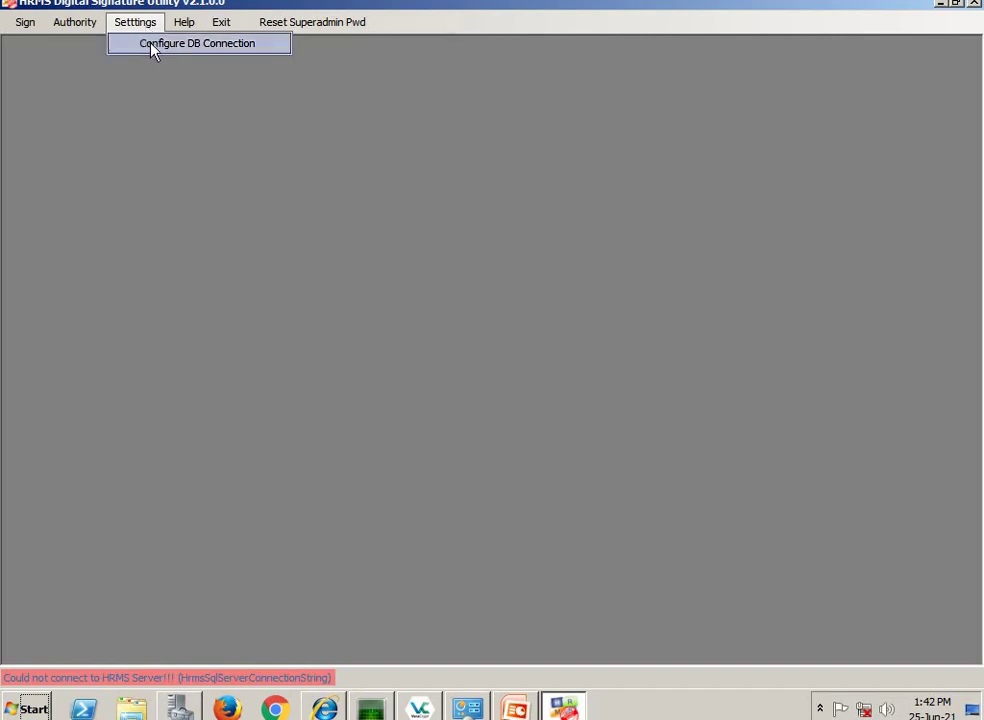
left_click(151, 48)
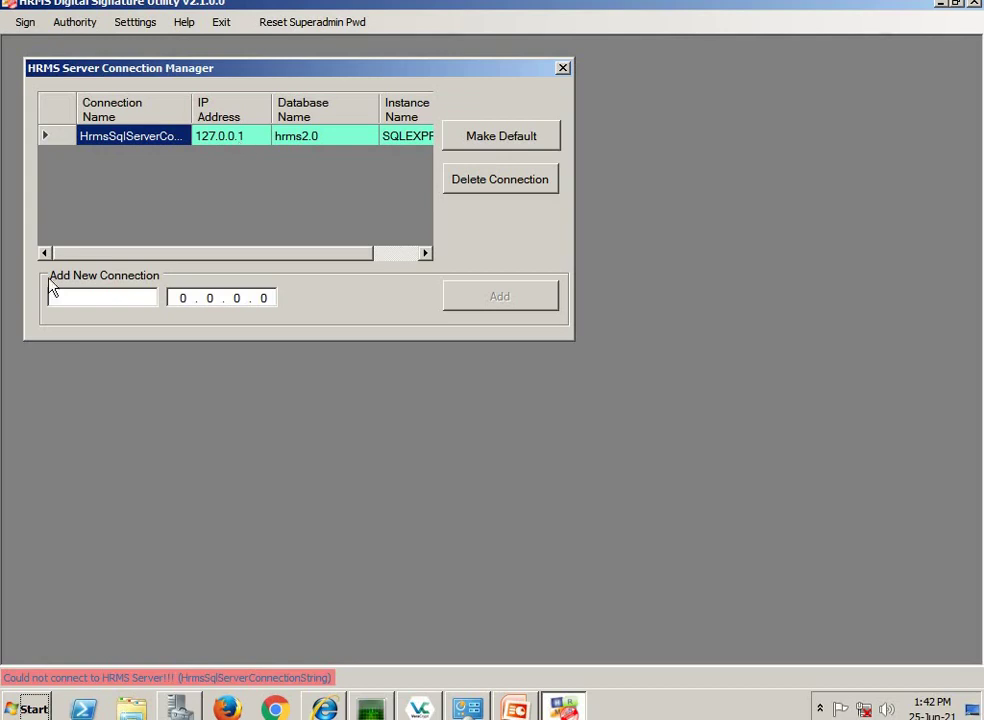
left_click(68, 295)
type("HRMS_LIVE")
- Enter IP address 192.168.0.1 for HRMS_LIVE and try adding the connection
left_click(172, 302)
key("shift+End")
type("192 . 01")
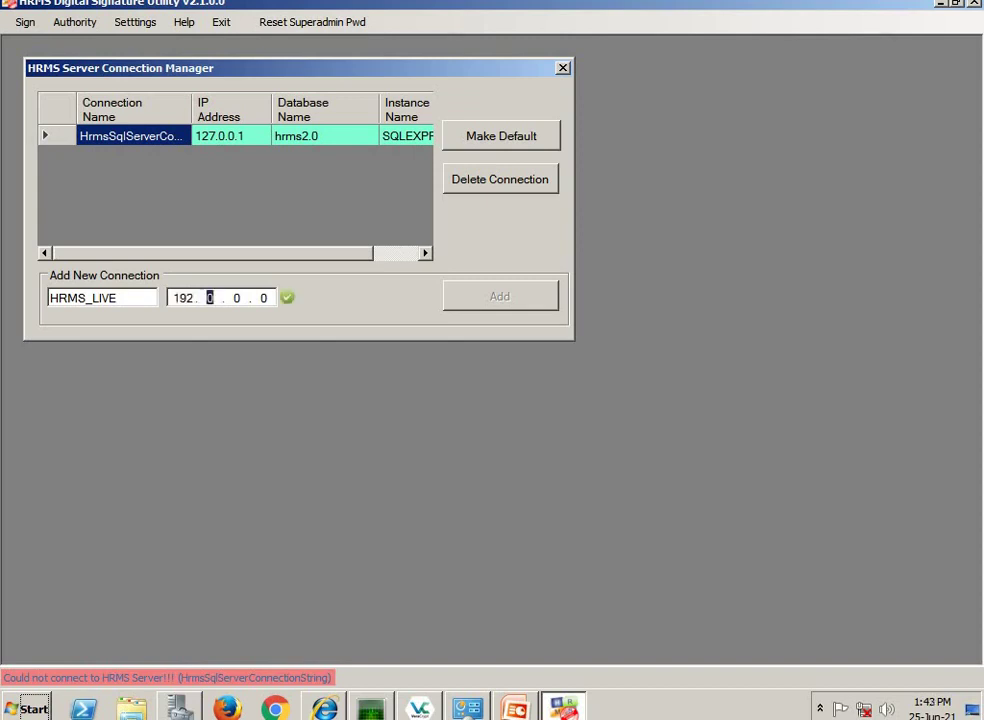
type("6 . 80")
double_click(209, 298)
type("168.0")
key("period")
type("1")
key("Tab")
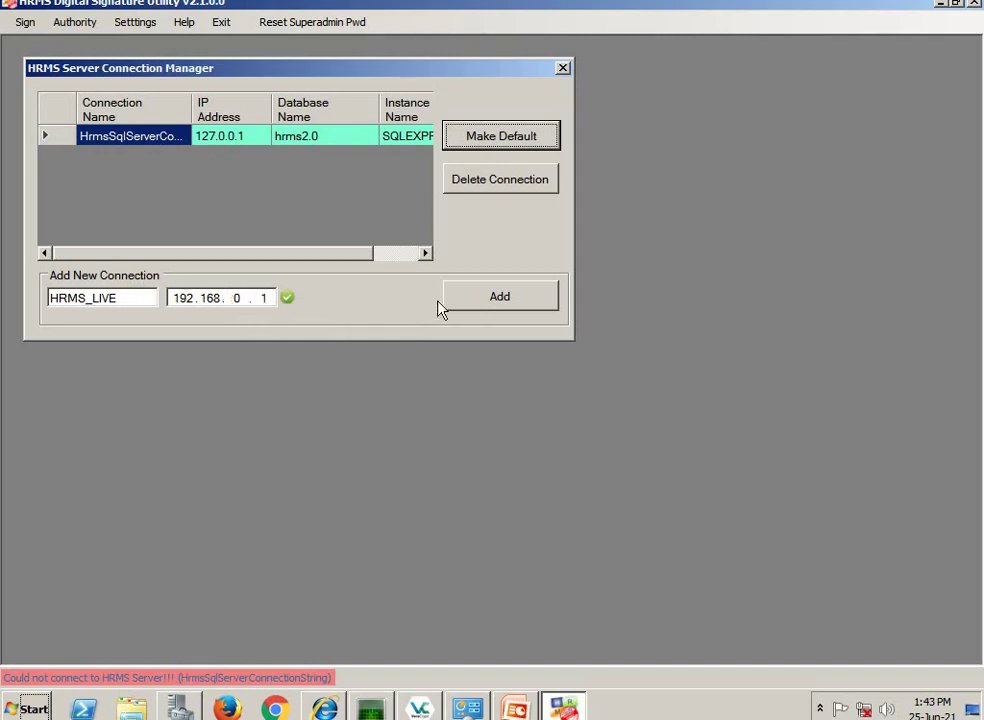
left_click(505, 312)
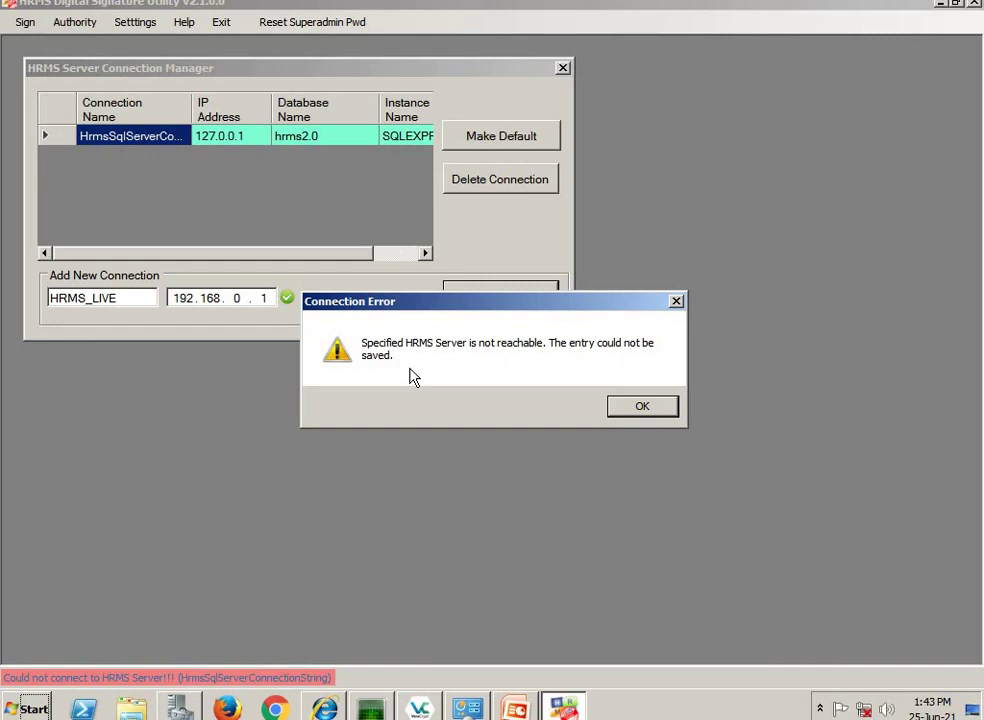
- Dismiss the unreachable-server error and make the existing 127.0.0.1 hrms2.0 connection the default
left_click(627, 408)
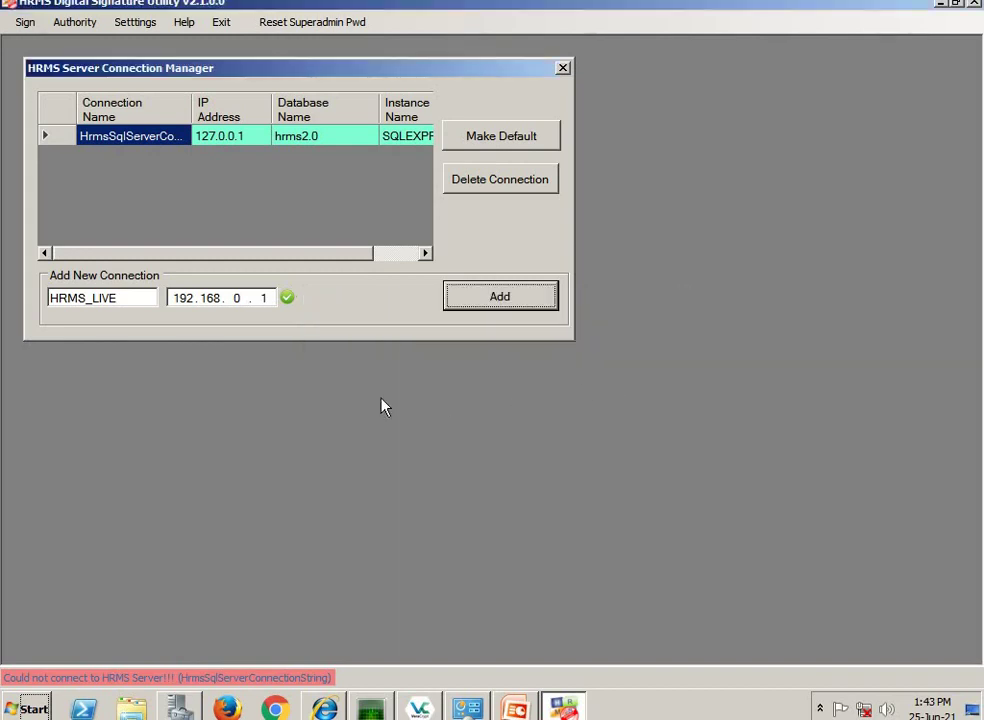
left_click(53, 139)
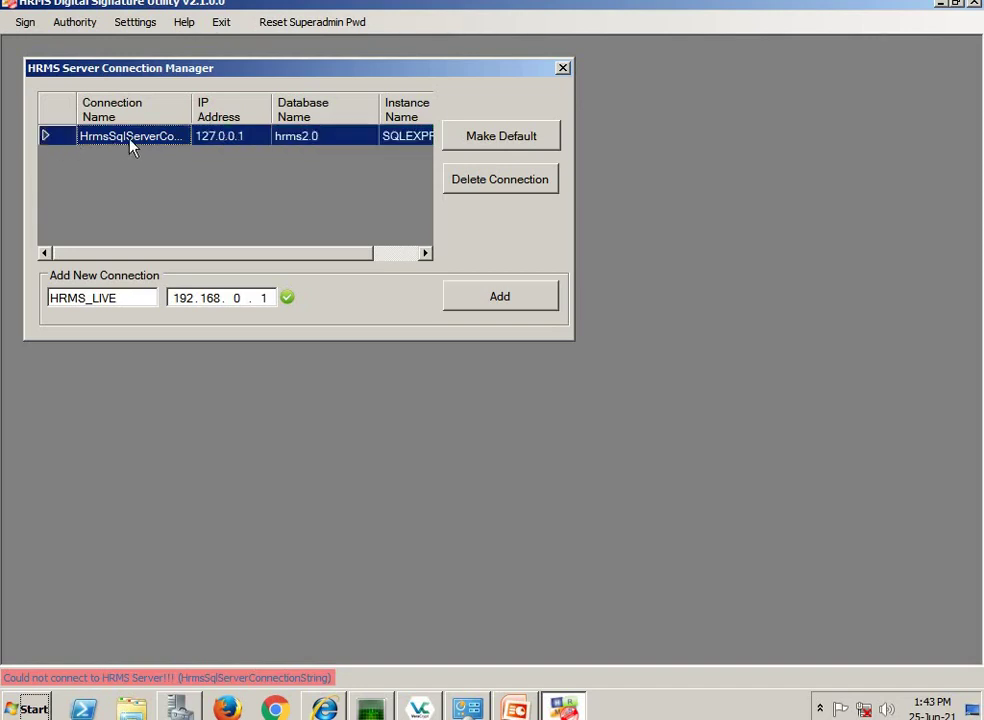
left_click(530, 138)
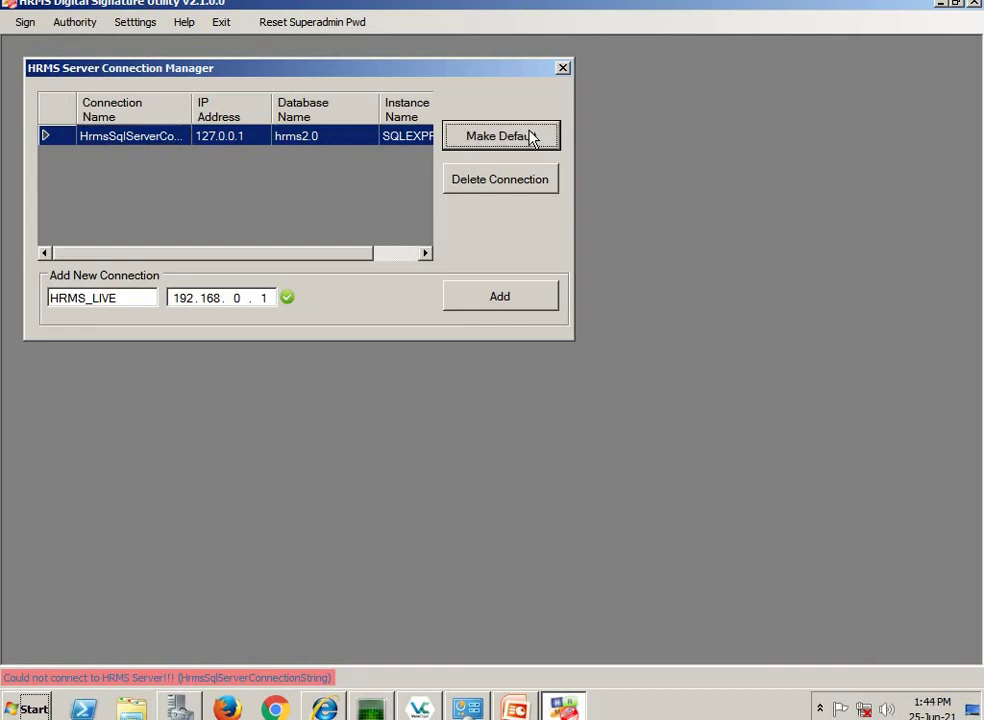
left_click(562, 69)
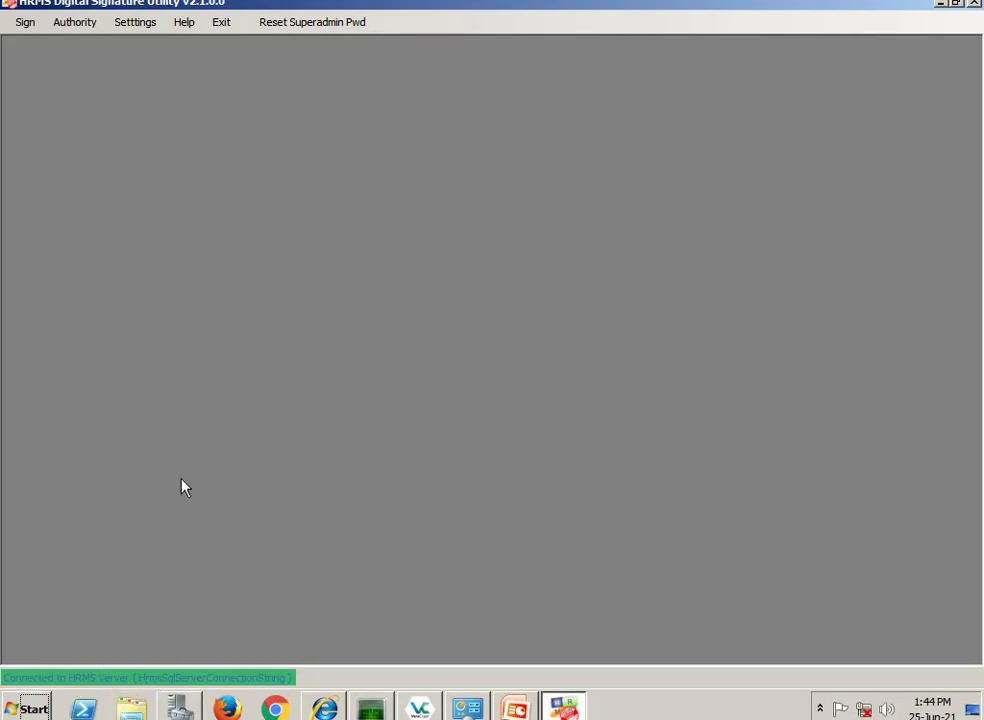
left_click(73, 29)
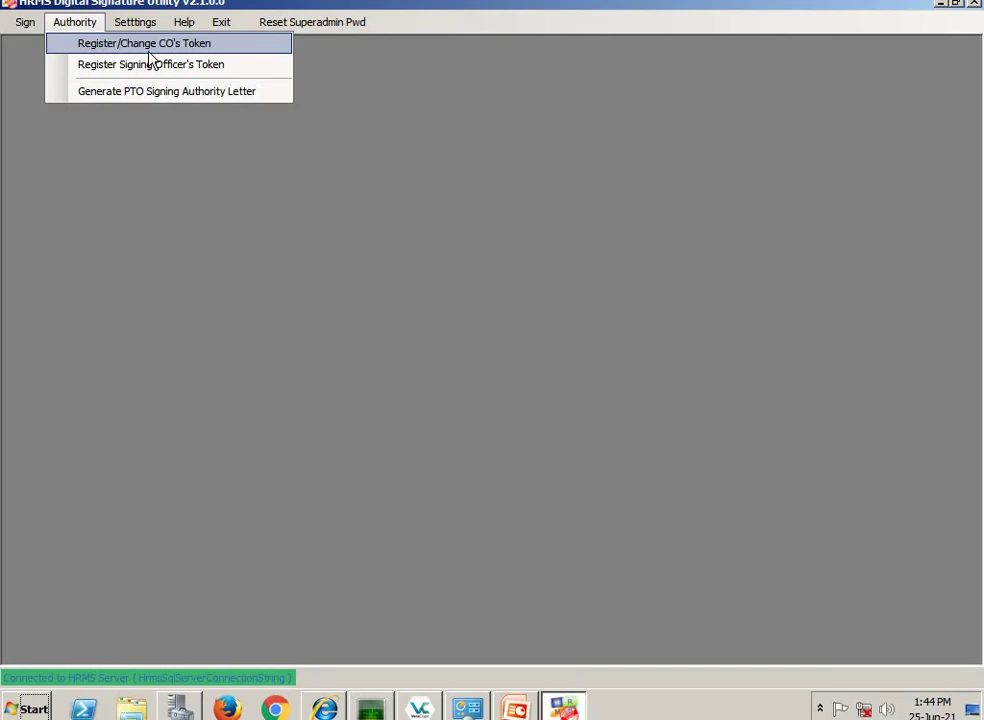
- Skip the token PIN change, run the token's autorun.exe, and minimize the utility
left_click(479, 242)
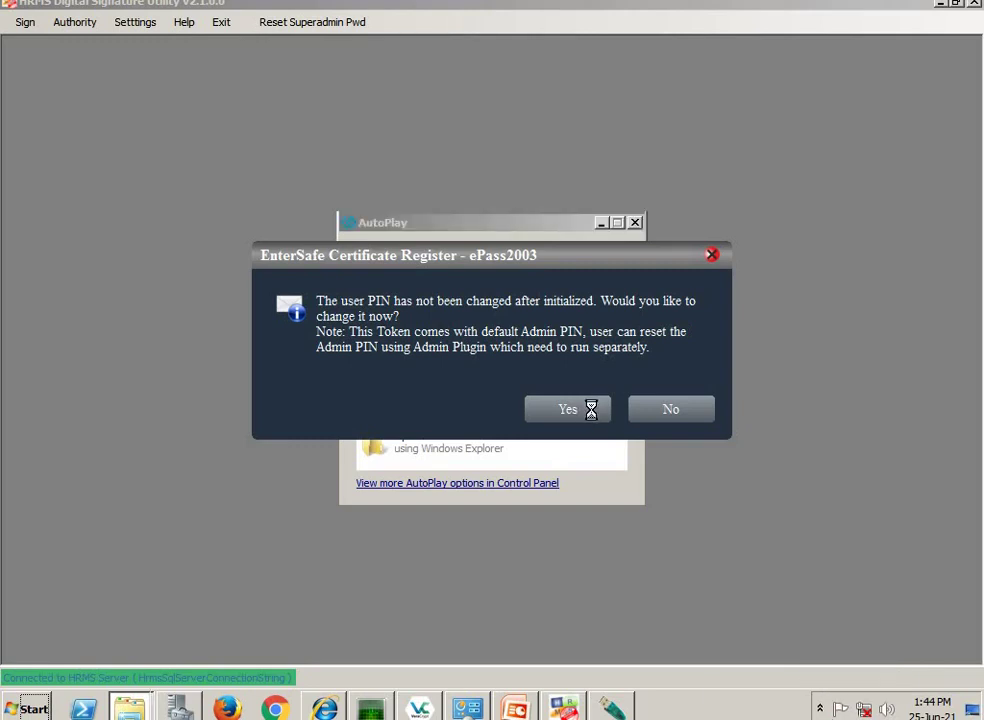
left_click(712, 257)
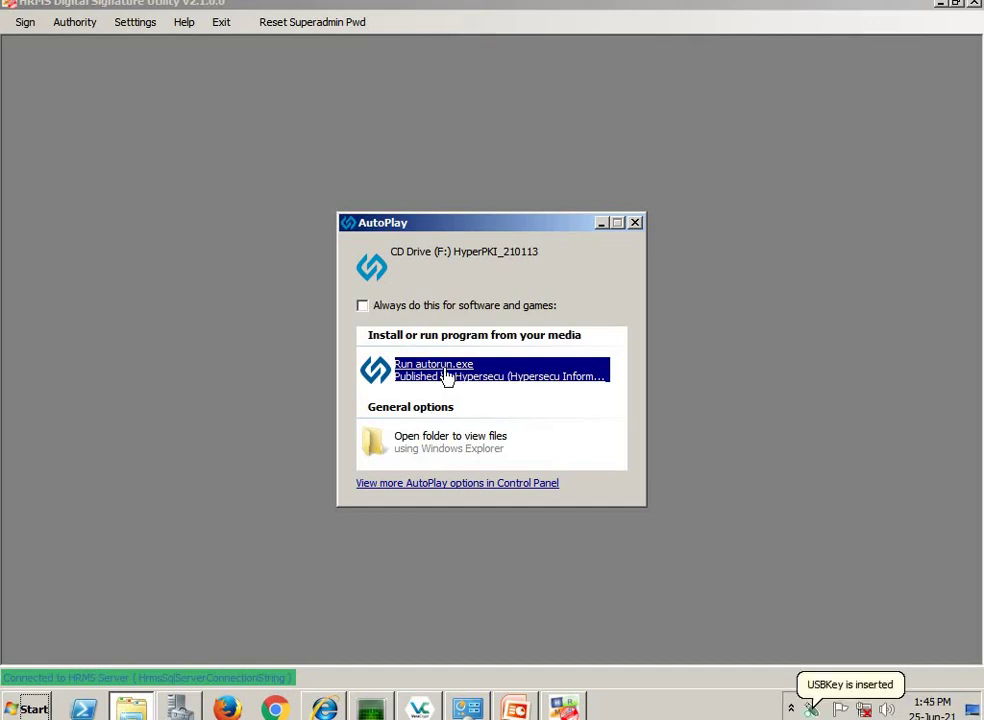
left_click(452, 376)
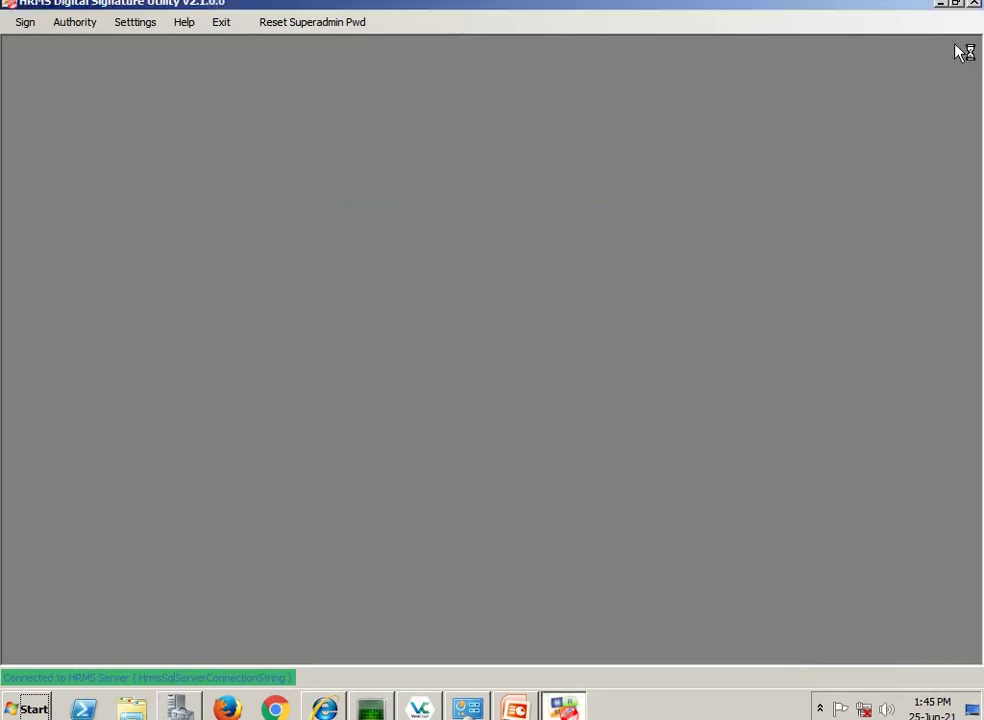
left_click(942, 6)
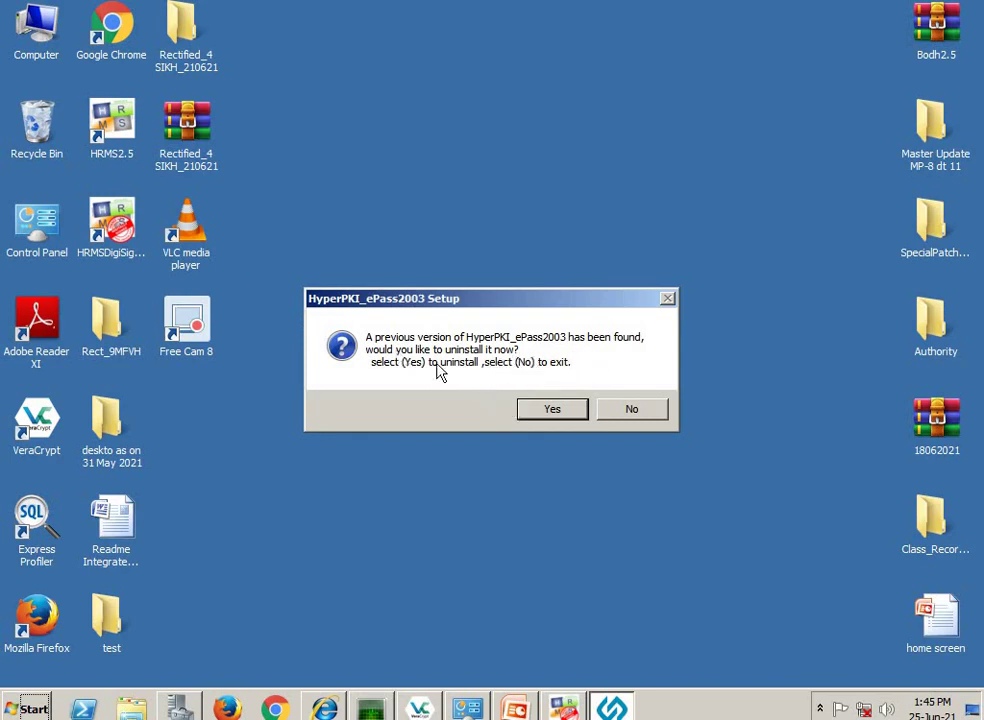
- Uninstall the old HyperPKI_ePass2003 and reinstall it in English to the default folder
left_click(549, 410)
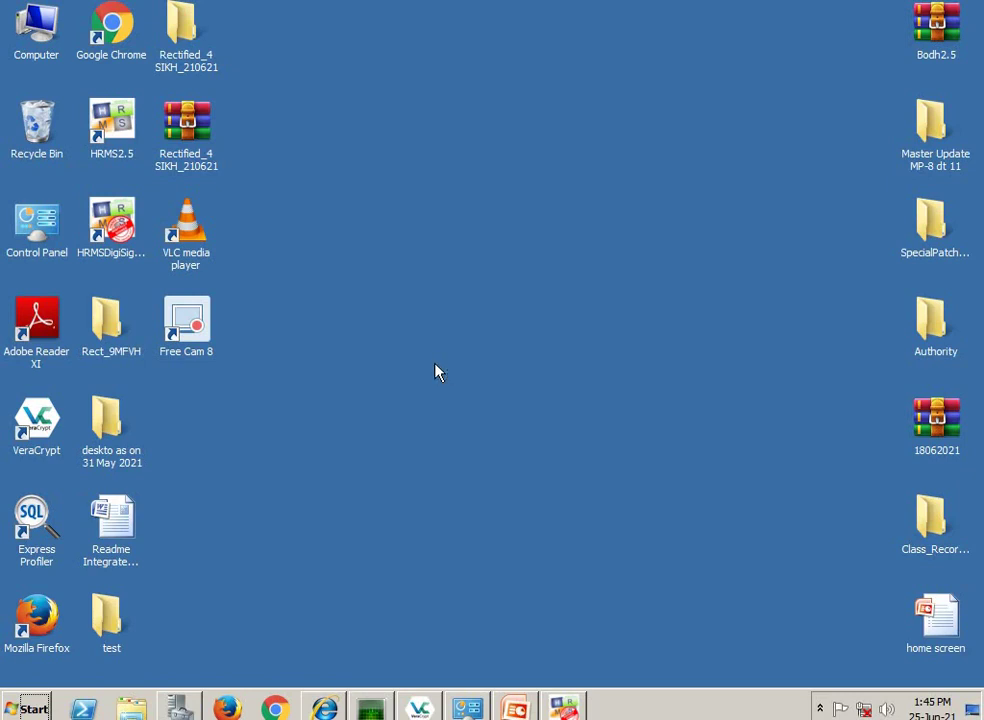
double_click(42, 37)
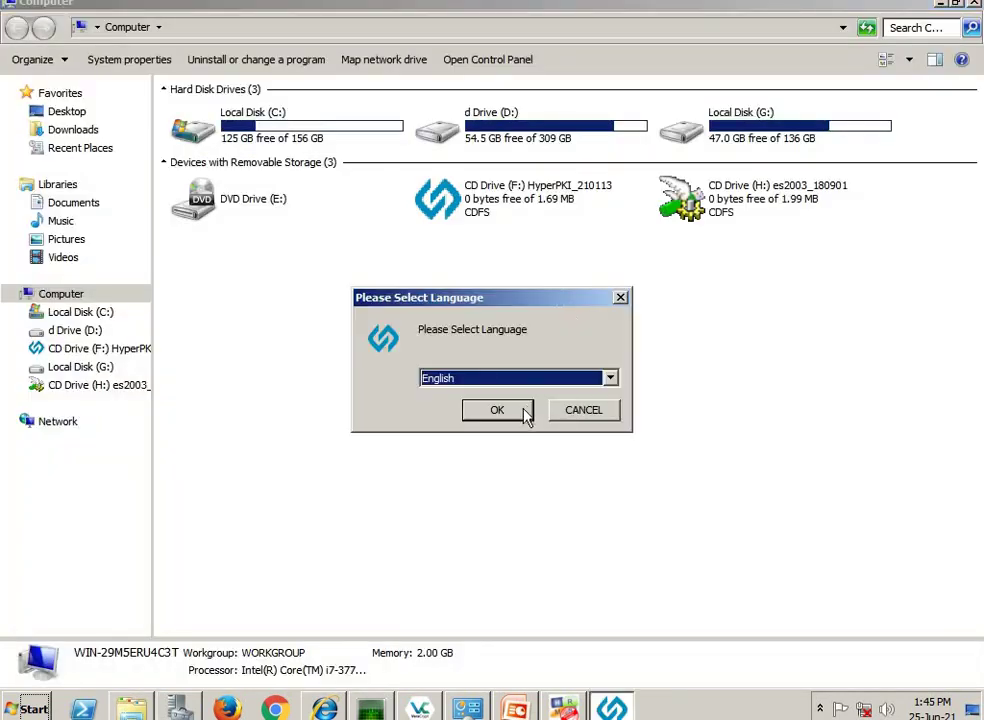
left_click(520, 410)
left_click(612, 521)
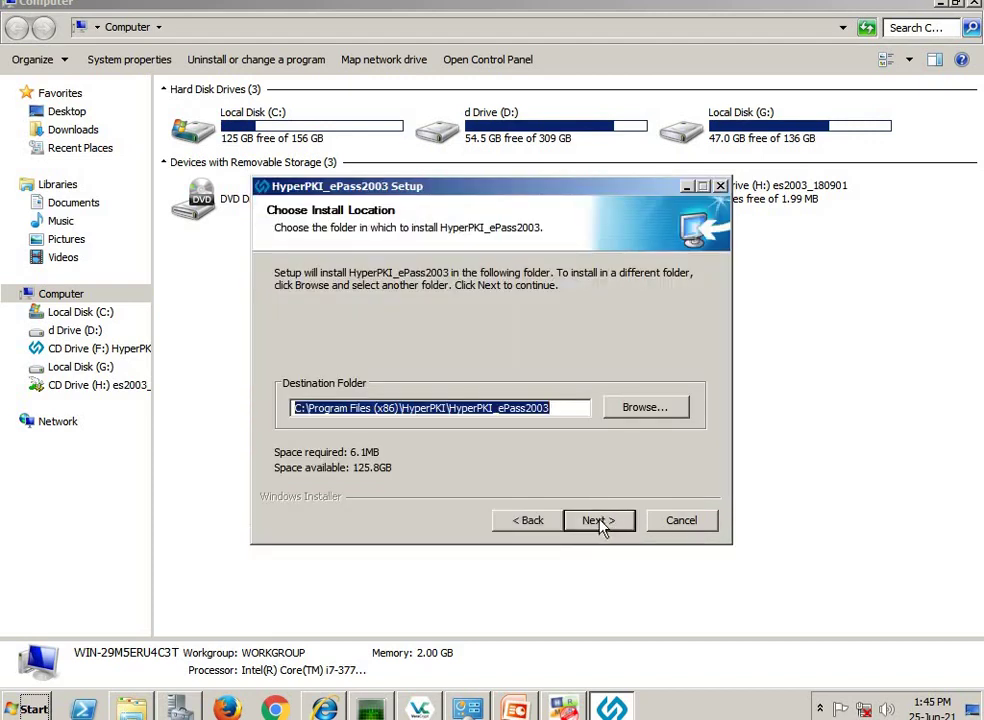
left_click(601, 521)
left_click(624, 521)
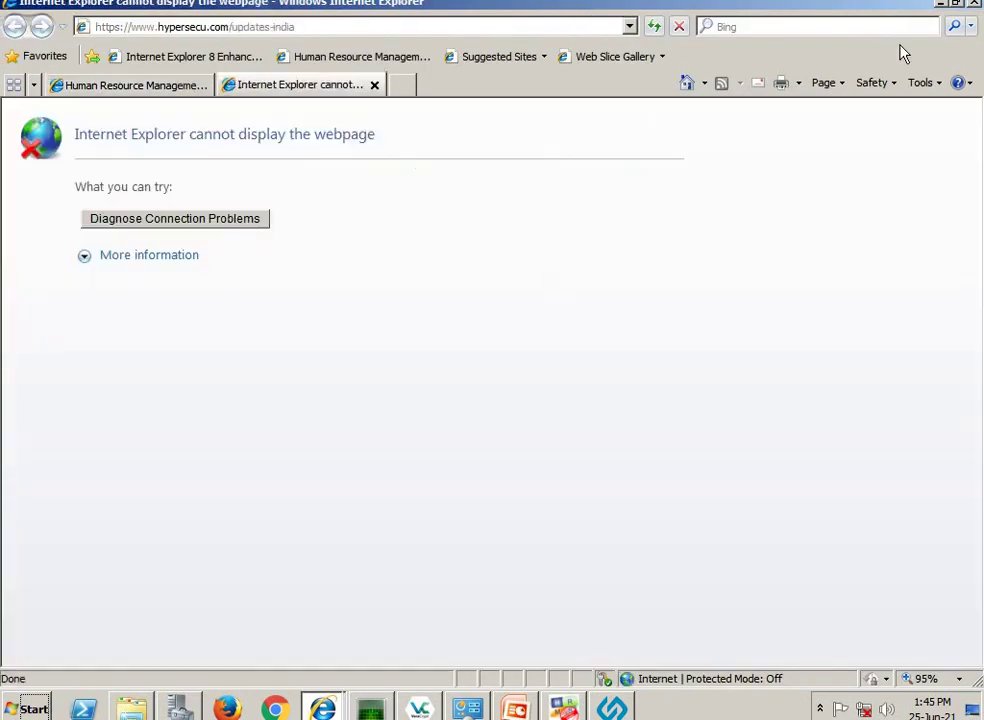
left_click(974, 4)
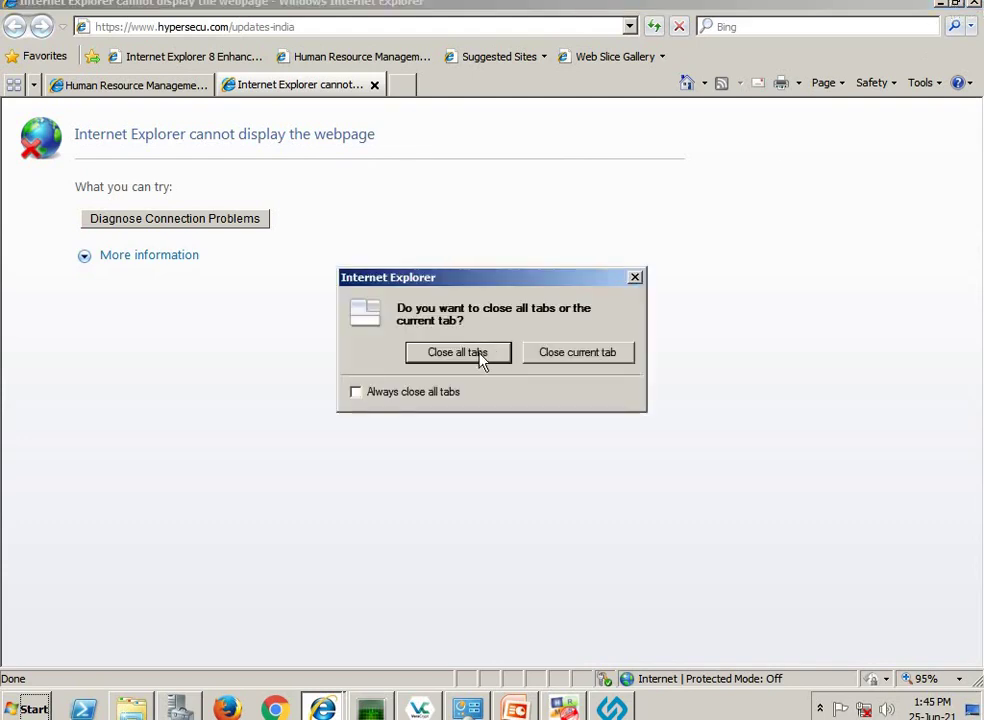
left_click(481, 355)
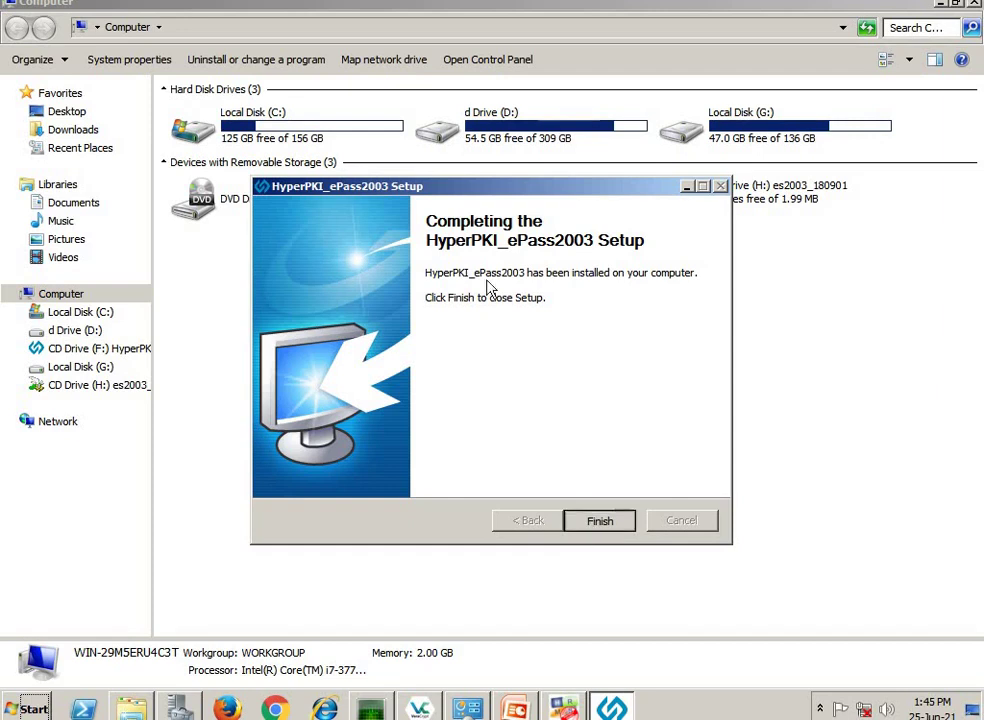
key("Return")
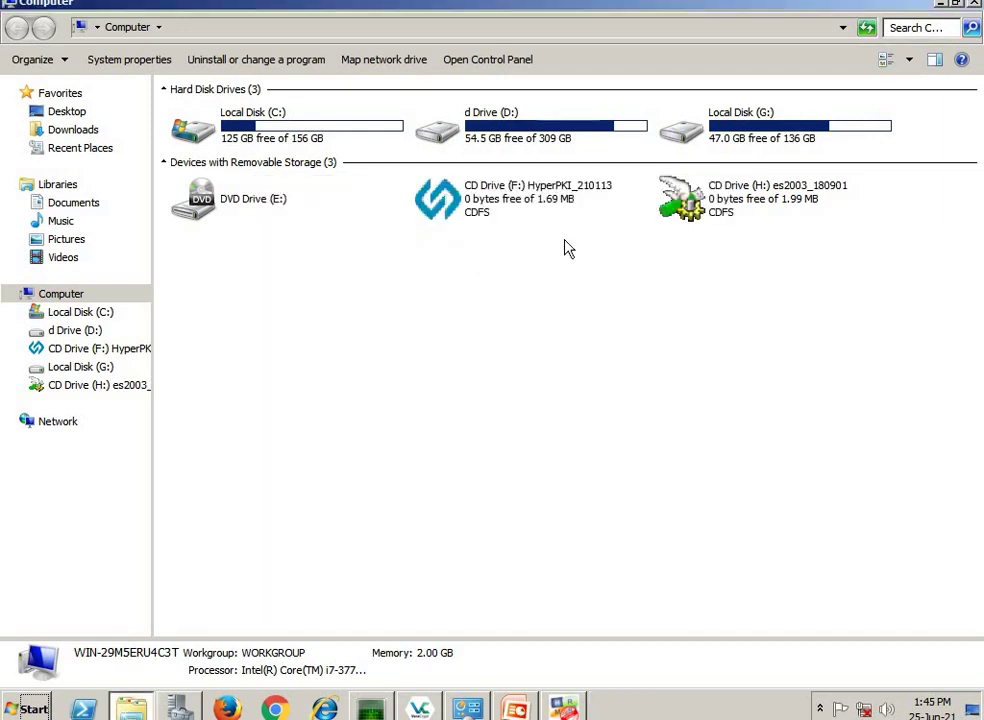
- Verify in Programs and Features that HyperPKI_ePass2003 1.1.21.113 is installed, then close the window
left_click(476, 708)
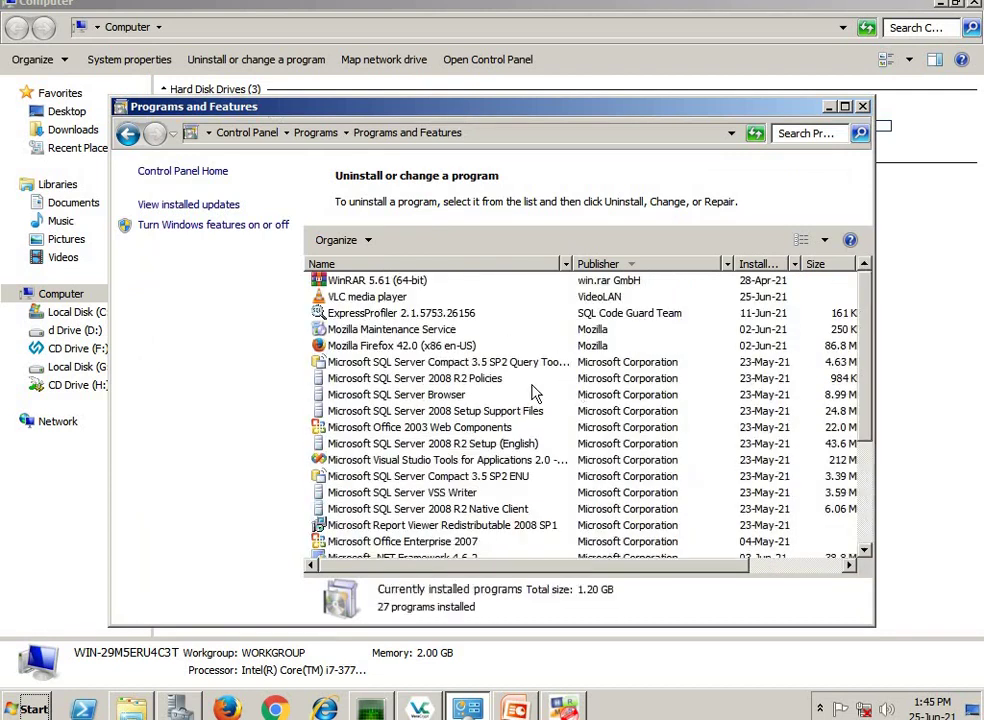
scroll(533, 393, "down", 3)
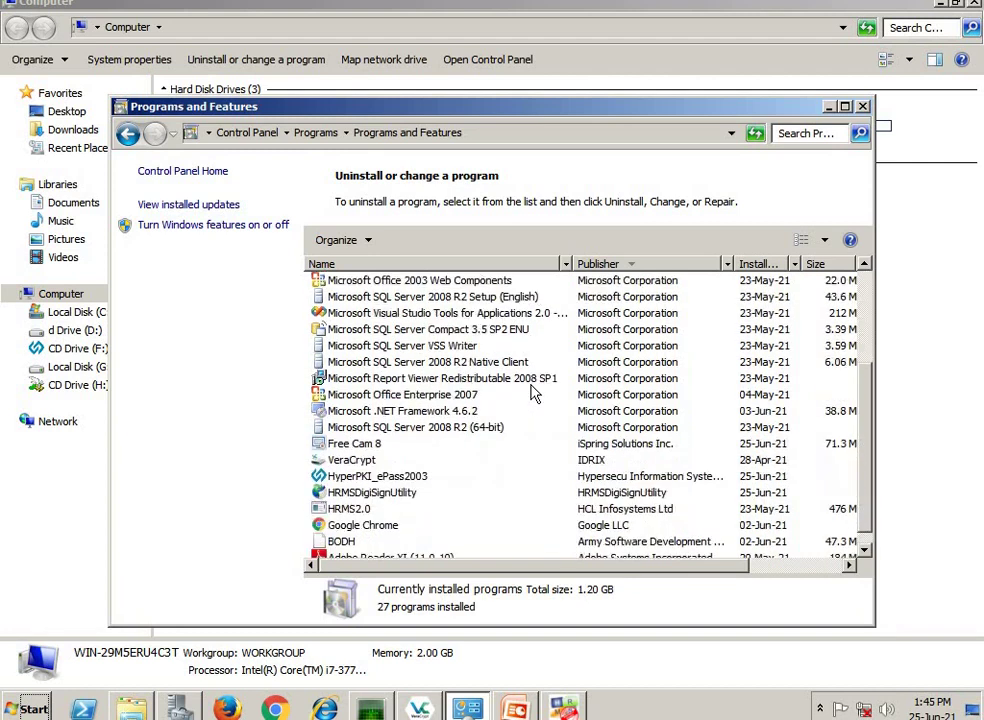
scroll(533, 393, "down", 1)
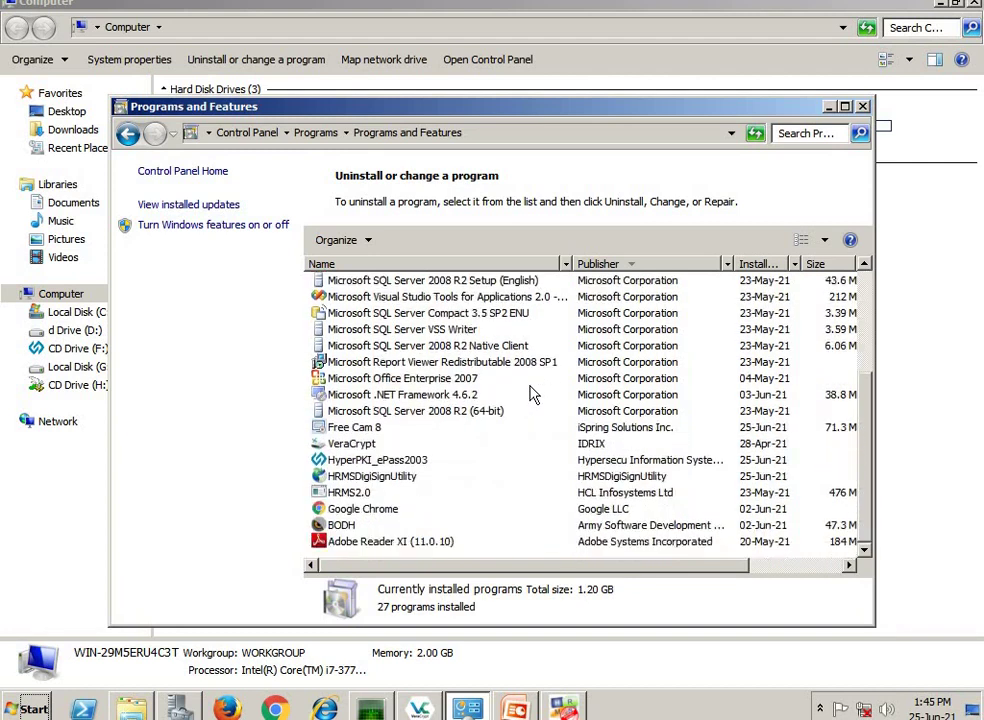
scroll(533, 393, "up", 4)
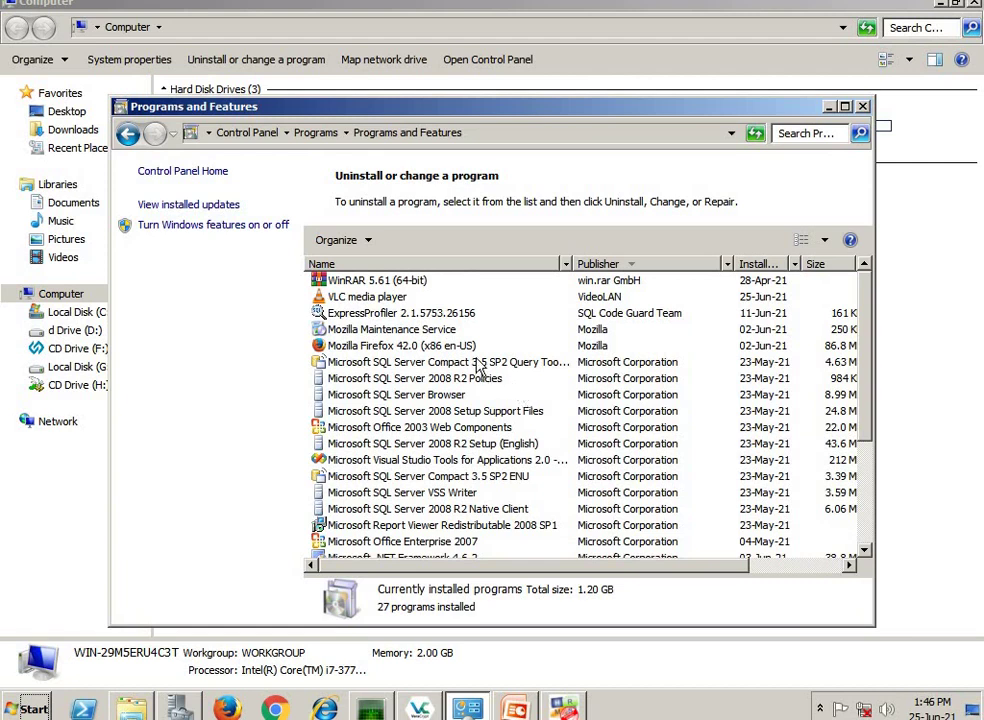
scroll(478, 368, "down", 2)
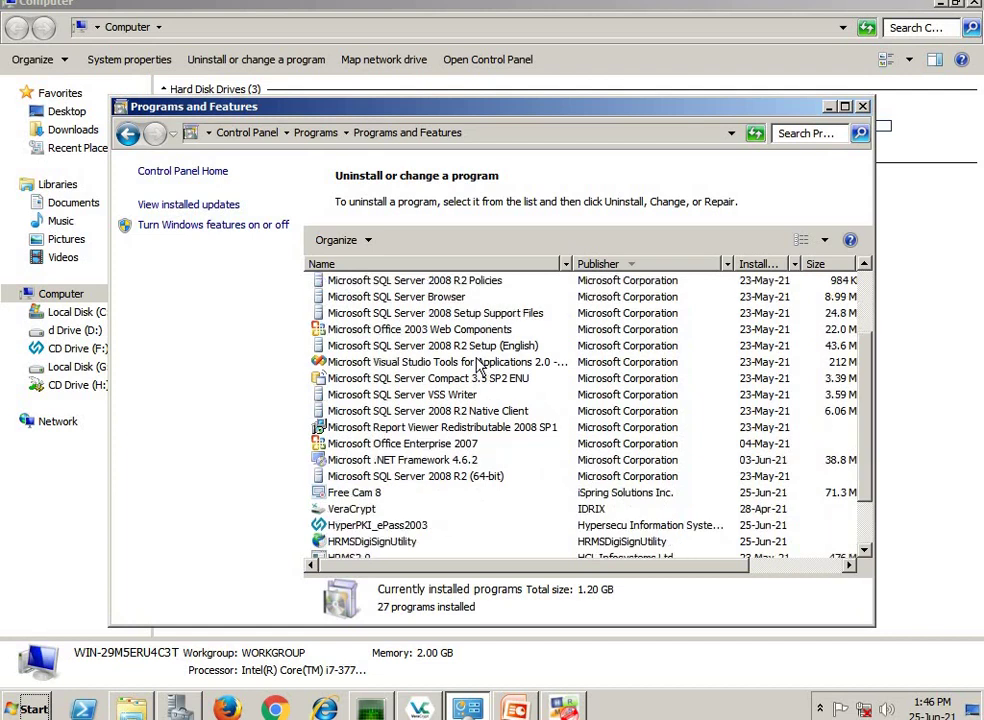
scroll(478, 368, "down", 2)
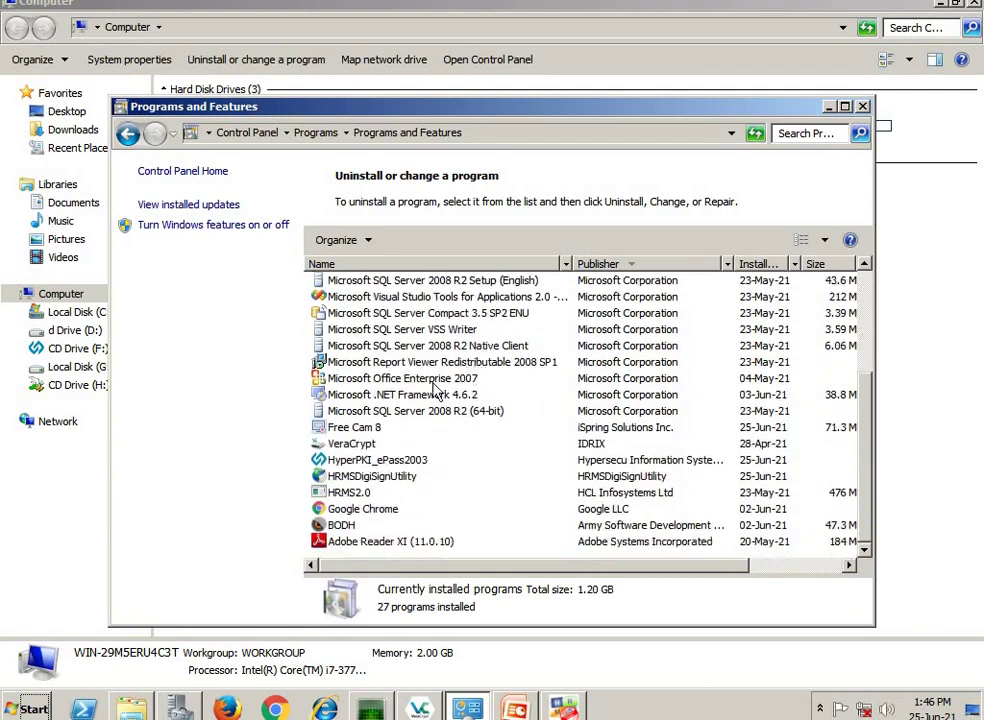
left_click(395, 430)
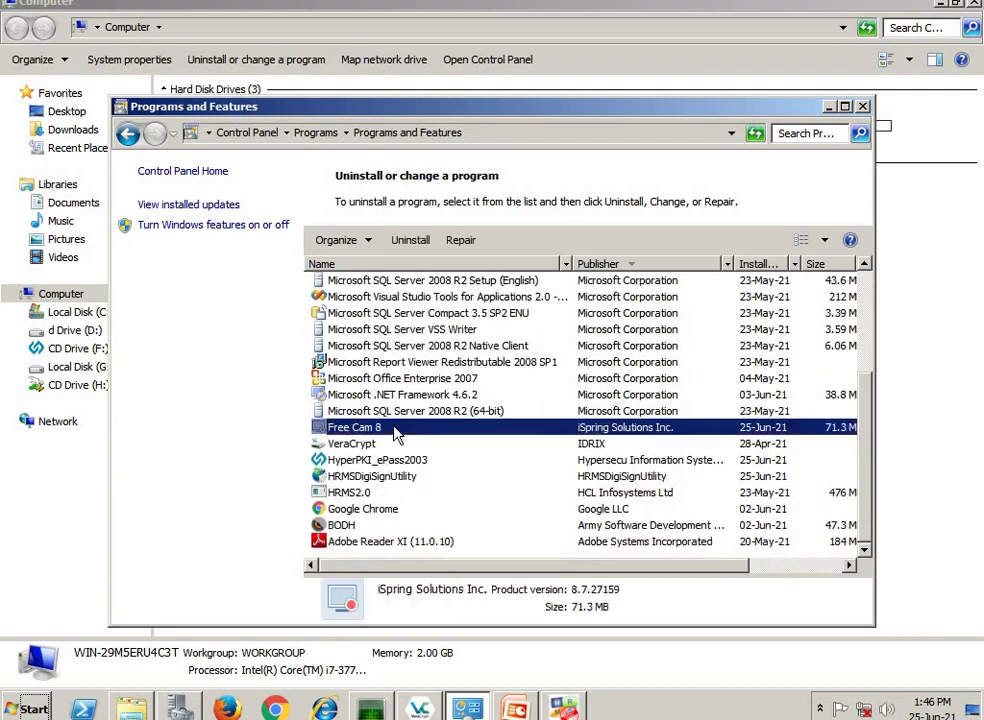
key("F5")
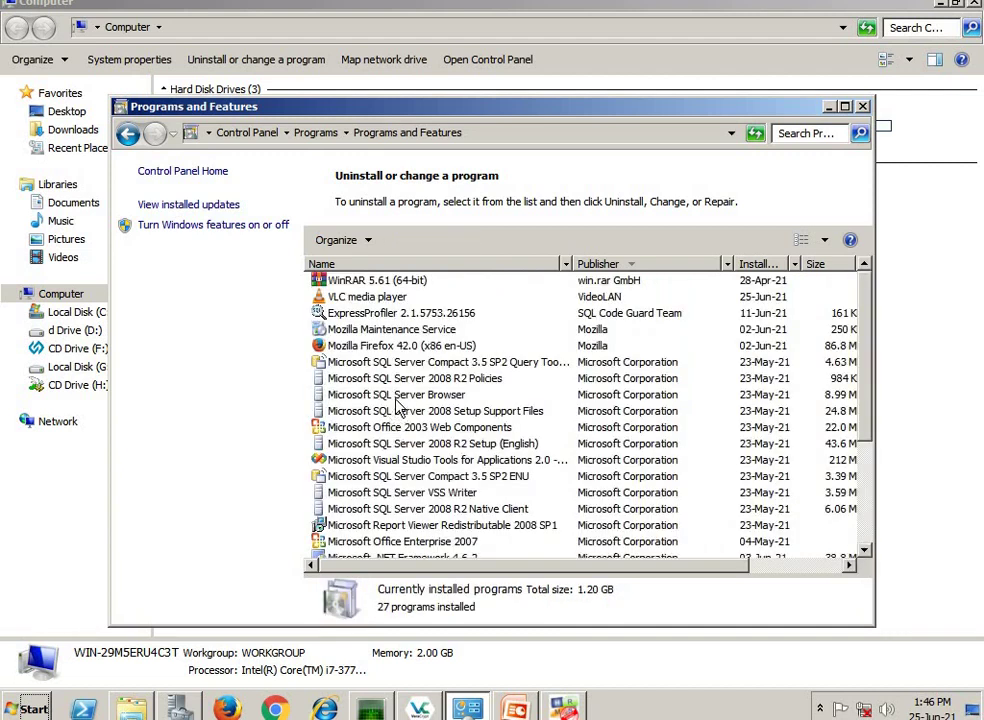
scroll(400, 405, "down", 2)
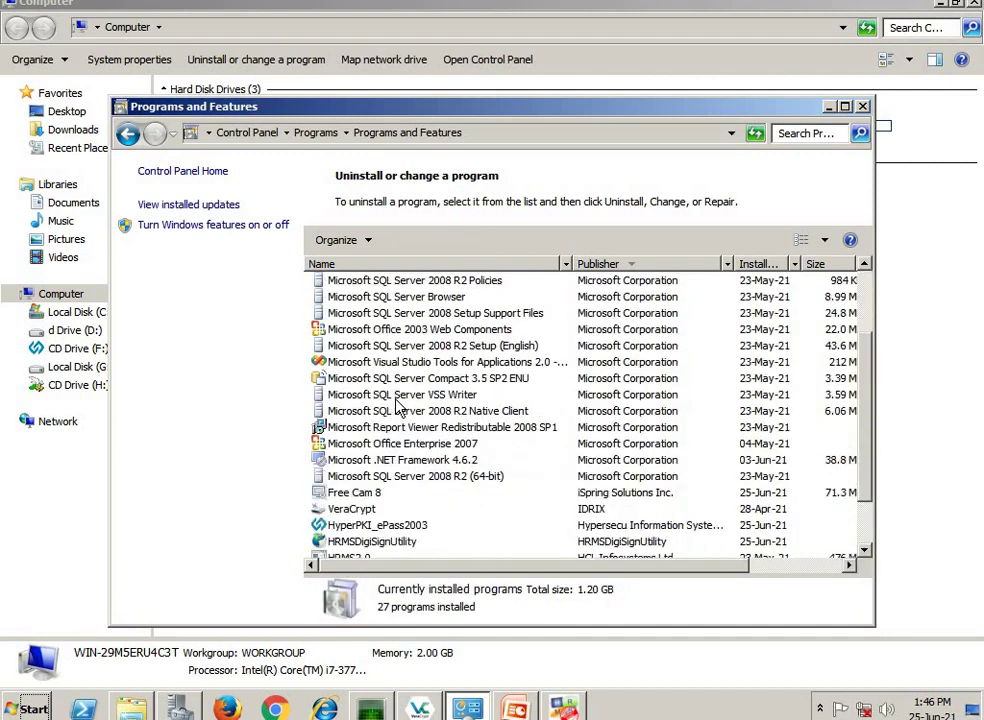
left_click(398, 526)
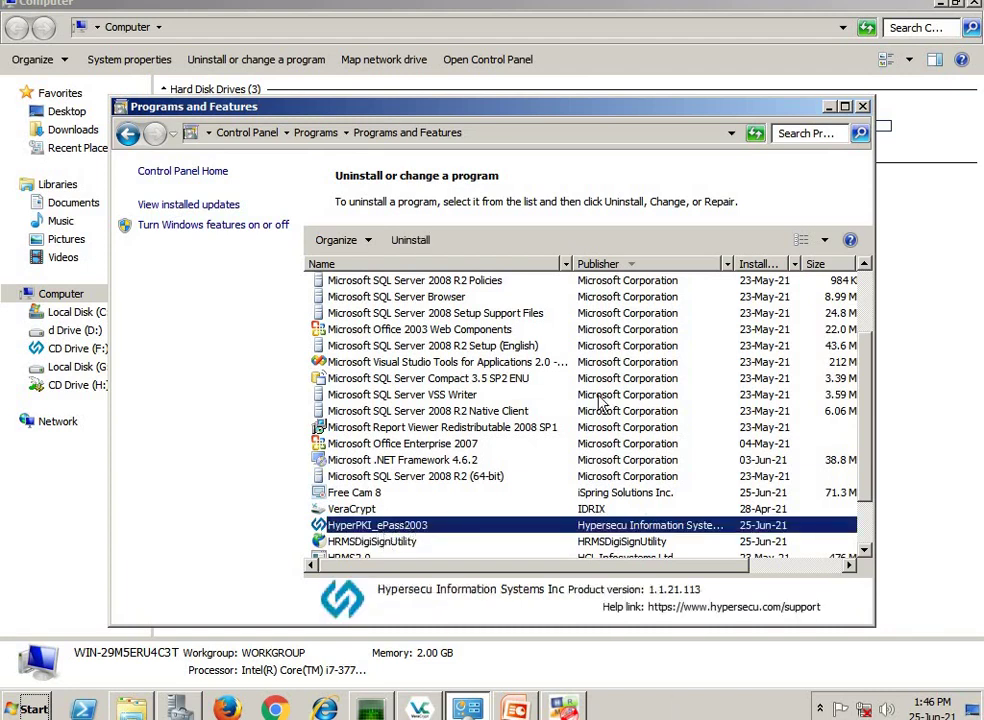
left_click(864, 107)
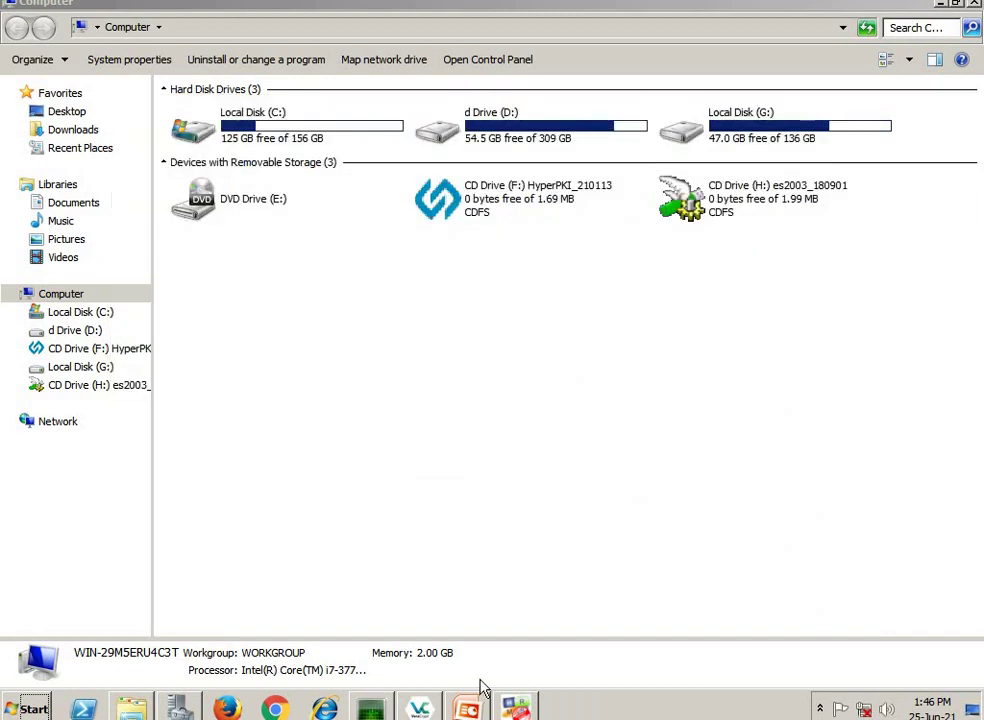
- Bring the utility forward and open the Authority > Register/Change CO's Token login
left_click(514, 708)
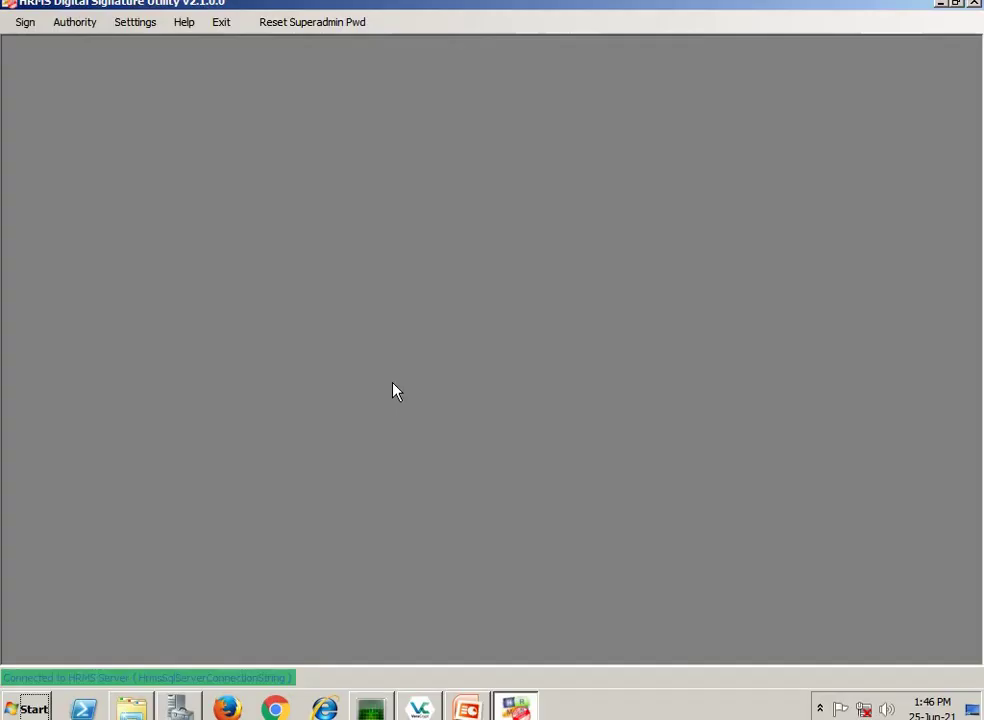
left_click(78, 24)
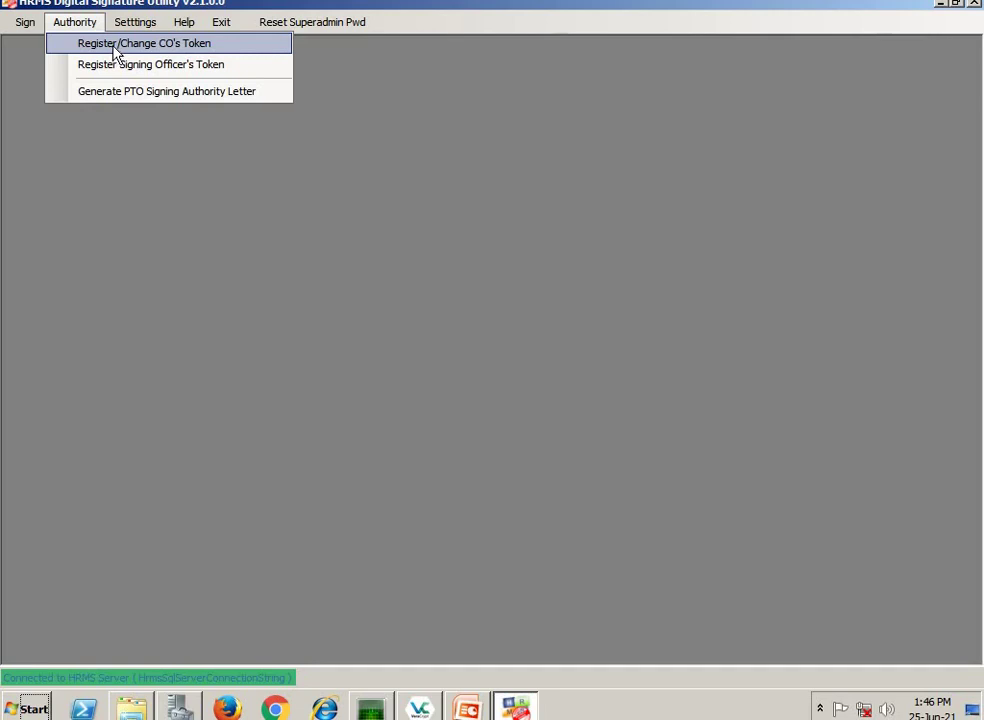
left_click(115, 50)
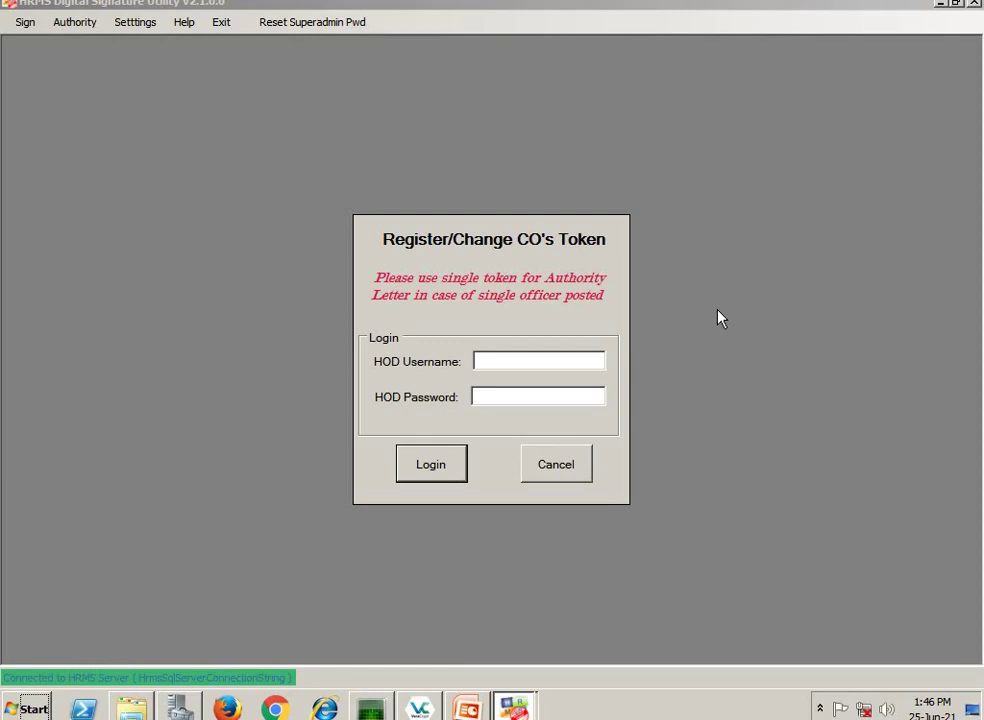
key("Escape")
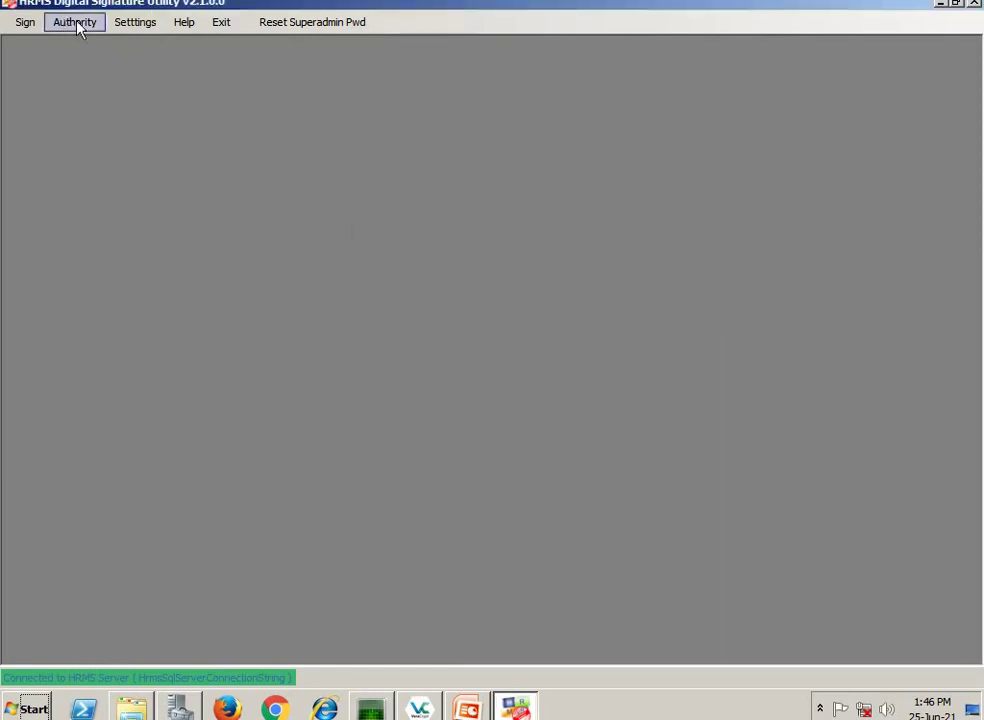
left_click(75, 22)
left_click(110, 42)
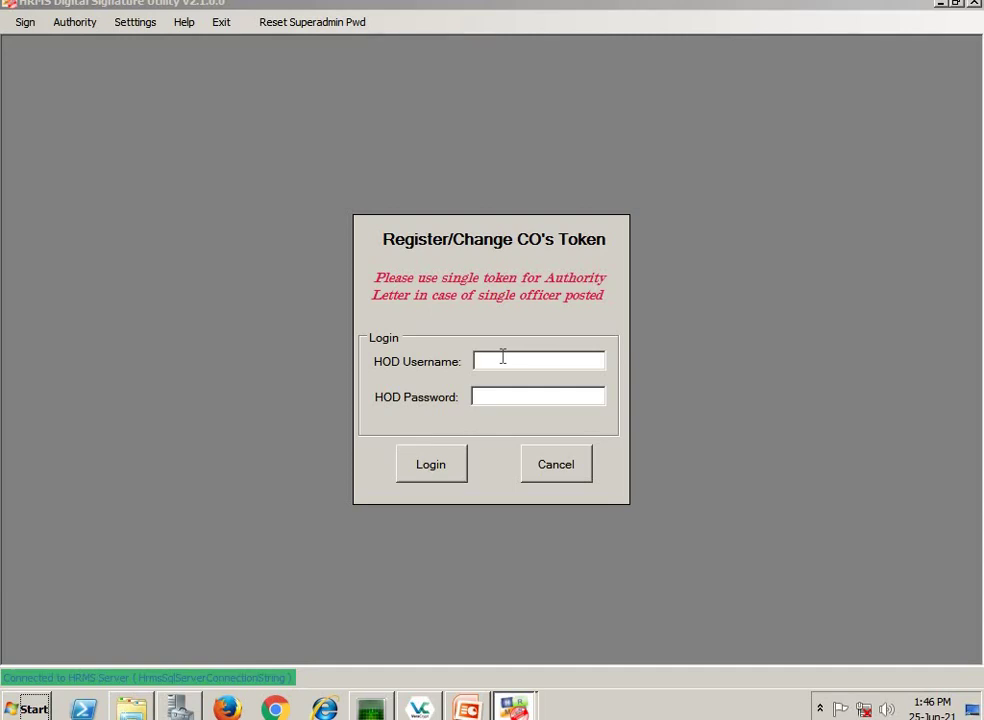
- Log in with the HOD username and password
key("ctrl+a")
left_click(478, 399)
type("**")
left_click(446, 476)
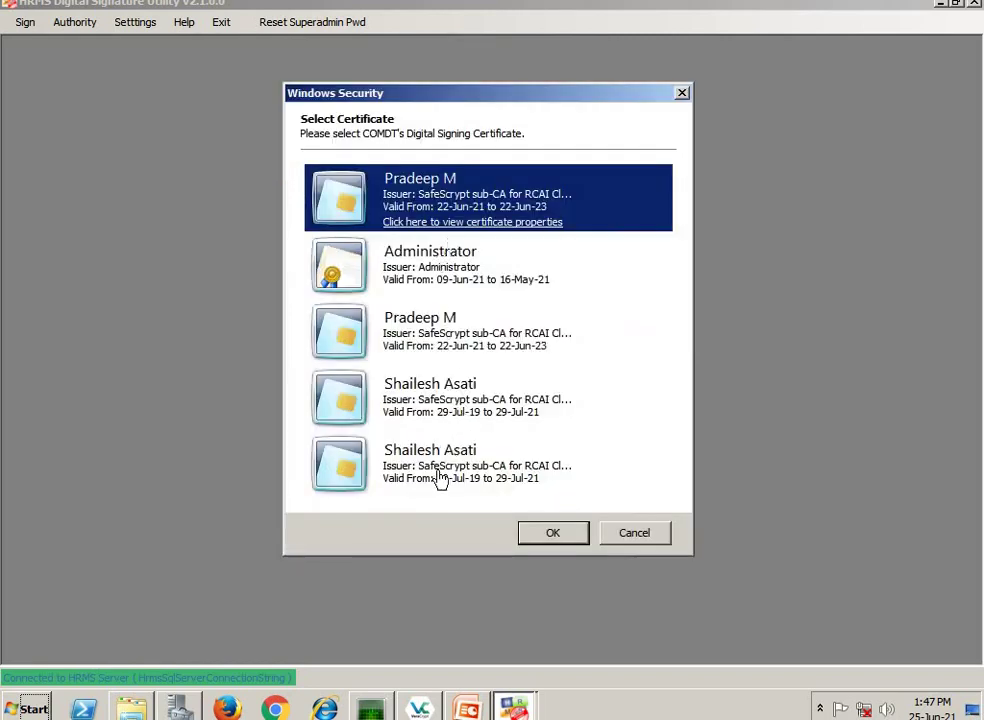
- Select the CO's certificate, enter the token User PIN, and acknowledge it is already registered
left_click(435, 466)
left_click(560, 538)
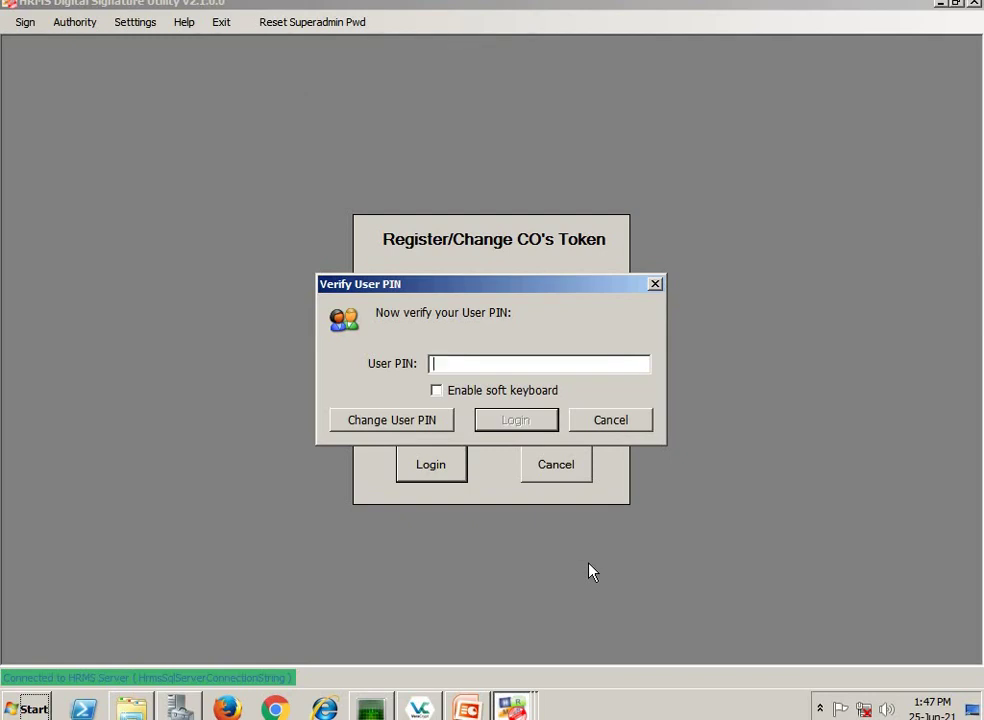
type("••••••••")
left_click(535, 424)
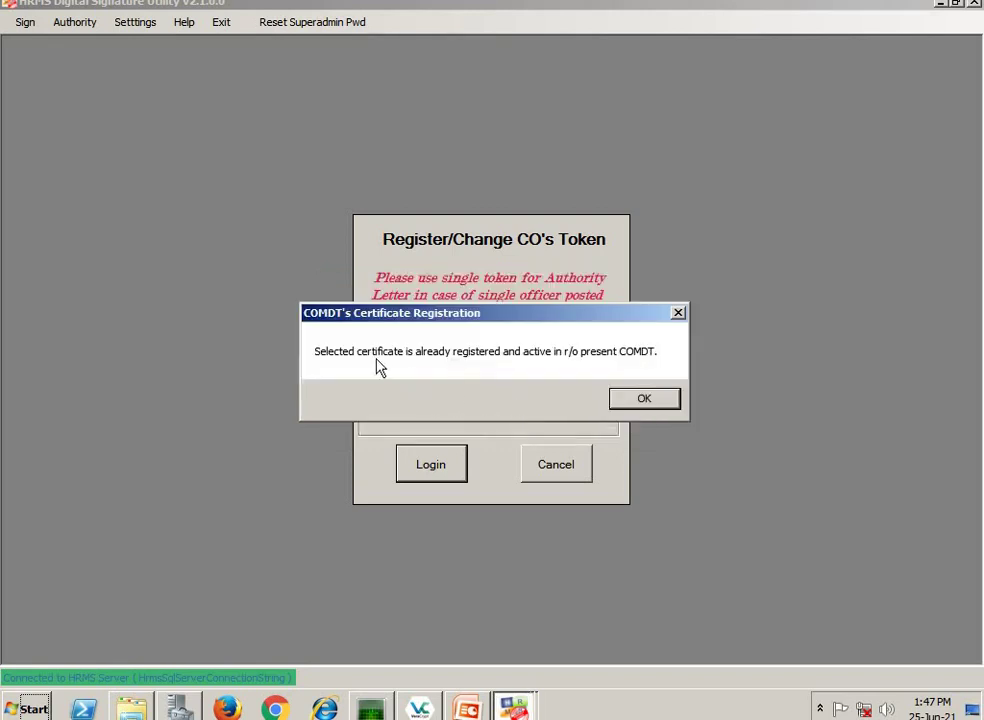
left_click(644, 400)
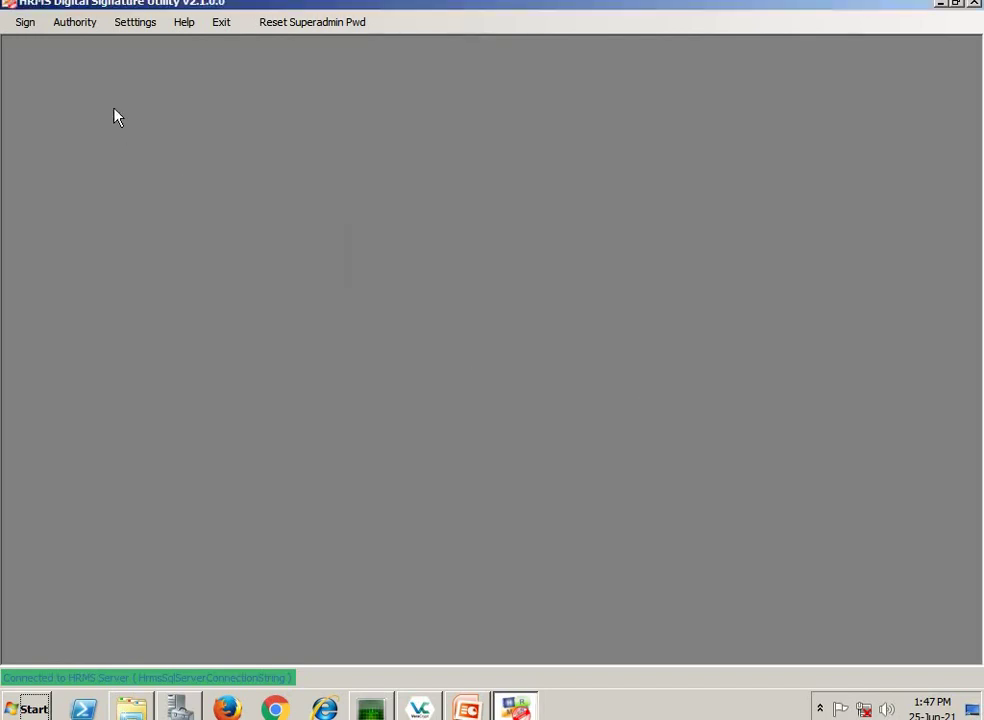
- Start Register Signing Officer's Token and log in with the HOD username and password
left_click(83, 26)
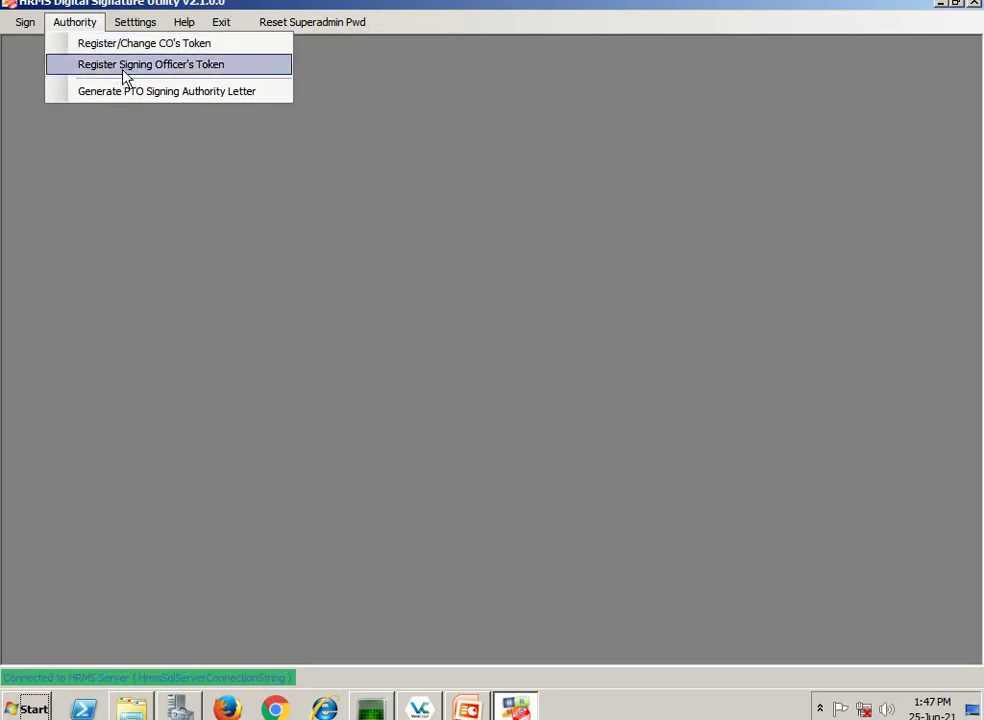
left_click(122, 68)
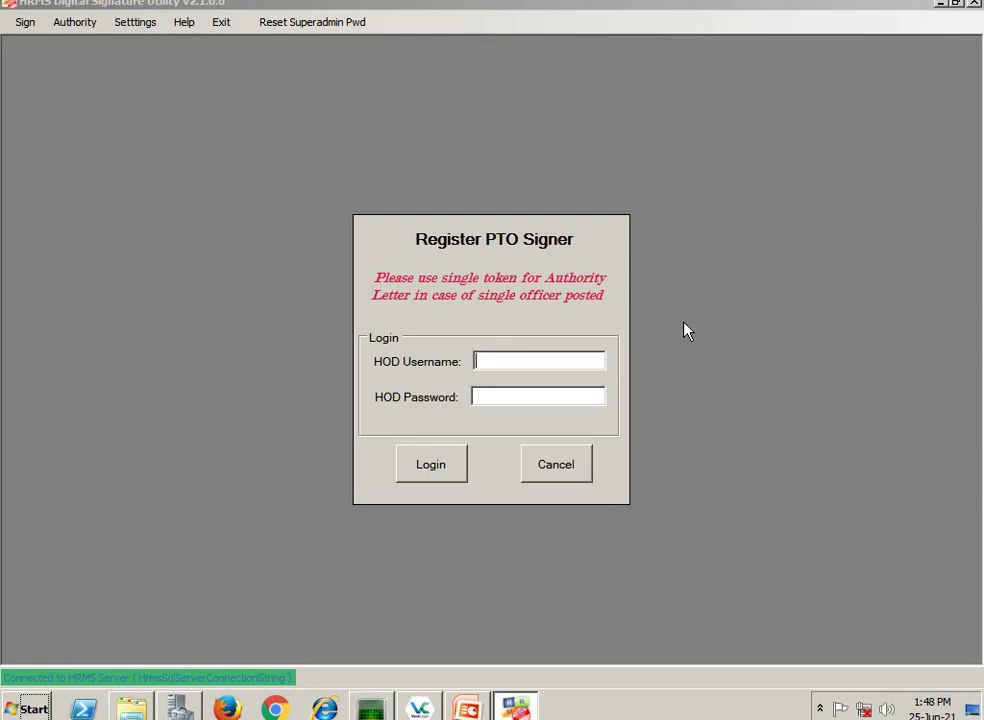
left_click(495, 360)
key("Tab")
type("**")
left_click(435, 474)
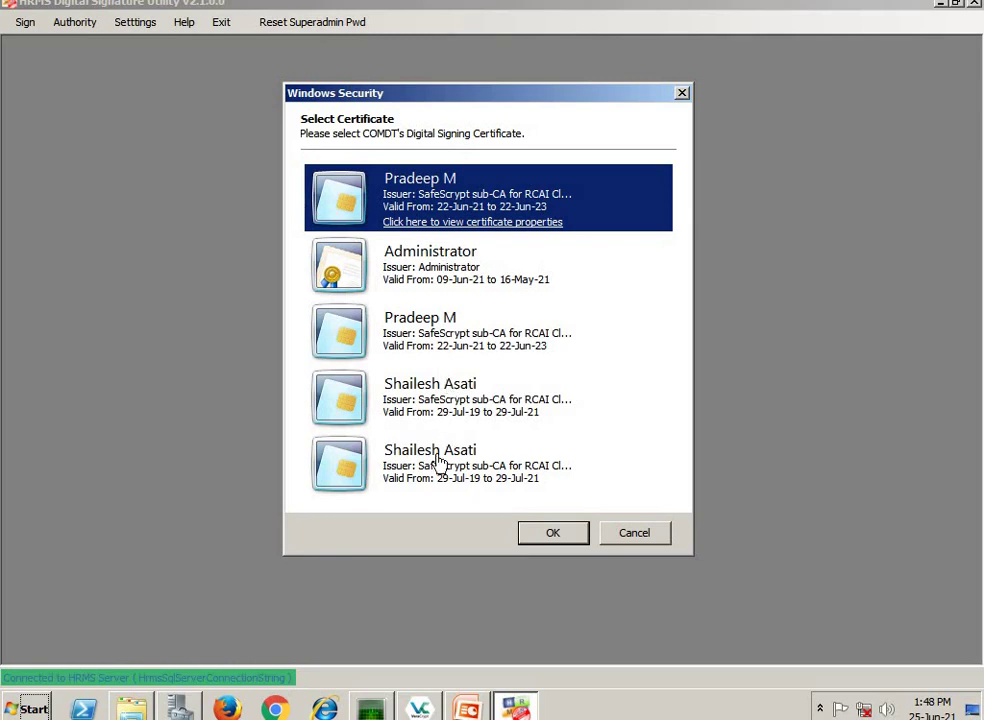
- Choose the PTO signer certificate and agree to register it as new
left_click(439, 466)
left_click(545, 531)
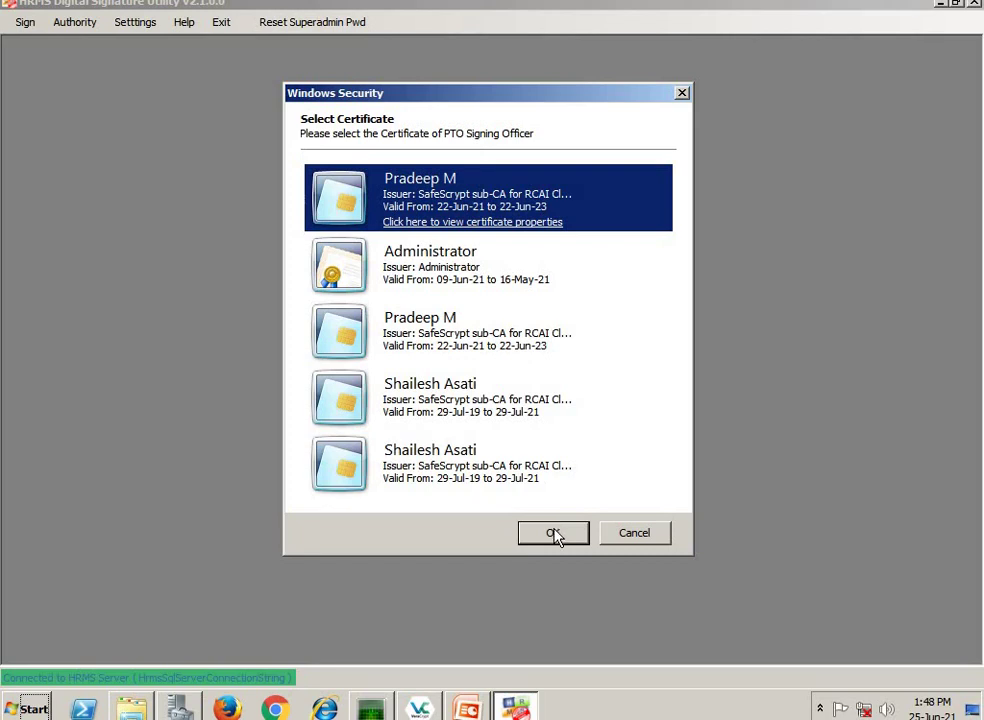
left_click(553, 533)
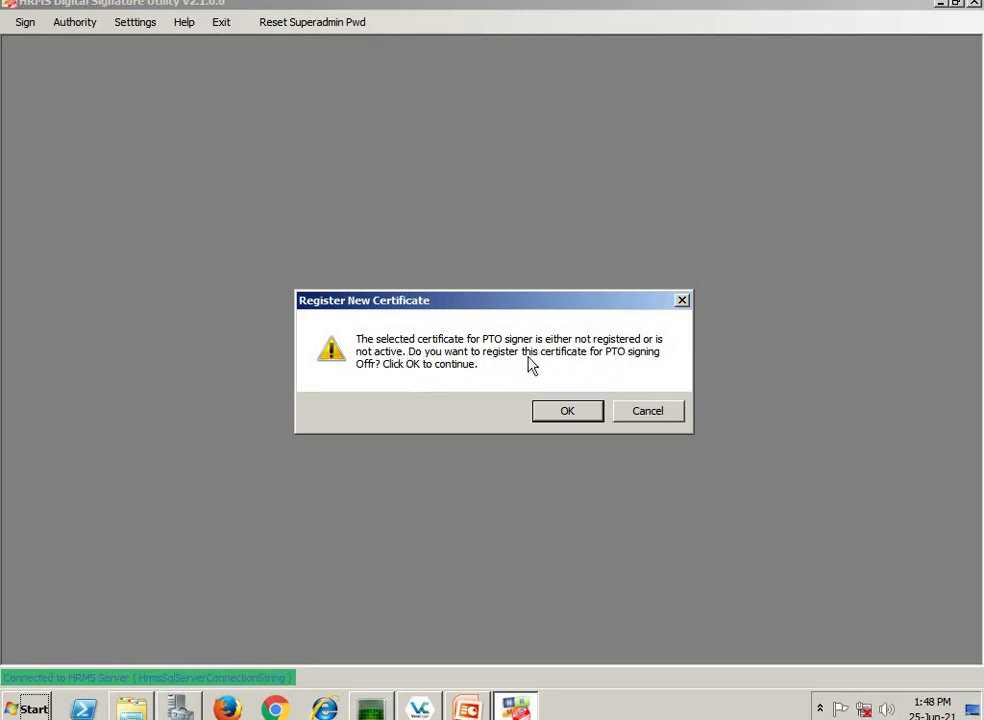
left_click(568, 412)
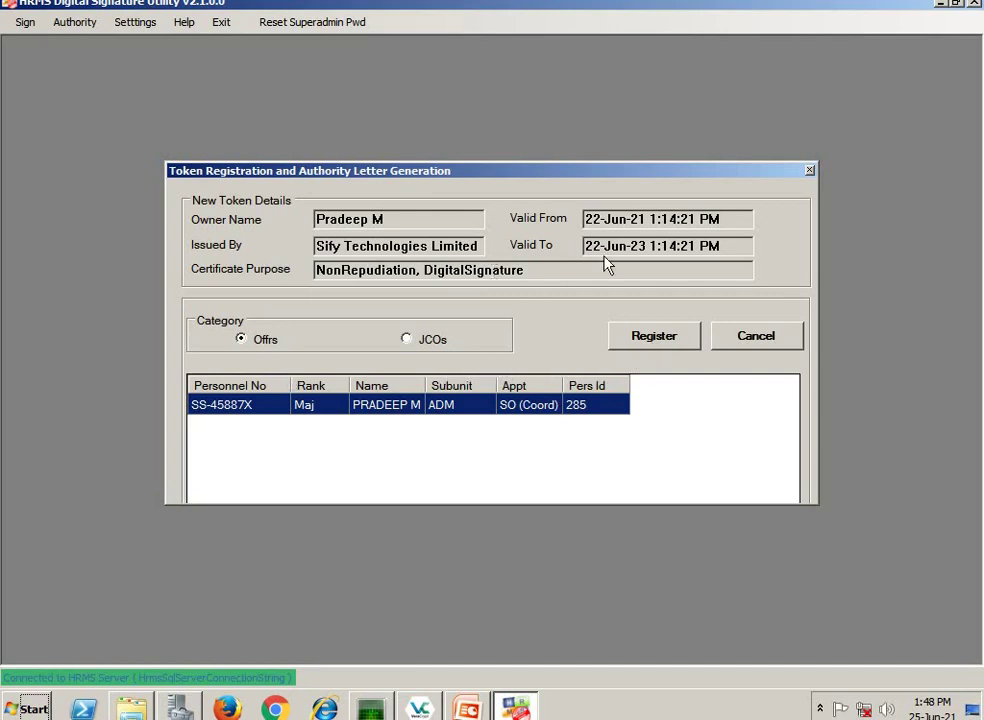
- Register the token for SO (Coord) with the User PIN and save it in HRMS
left_click(657, 340)
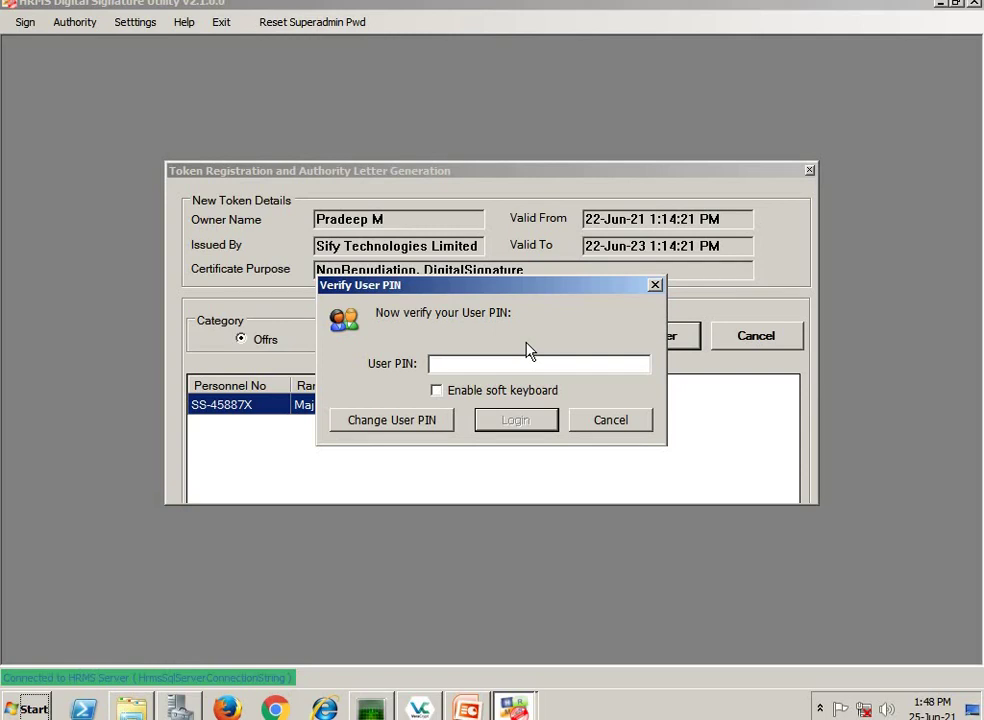
type("••••••••")
left_click(530, 421)
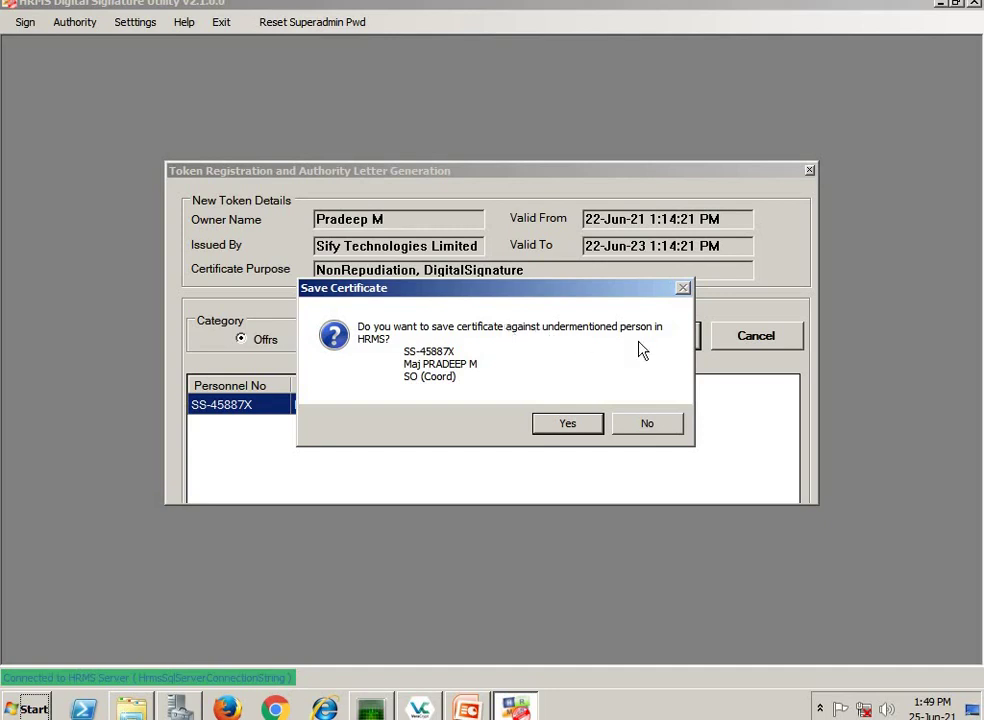
left_click(572, 427)
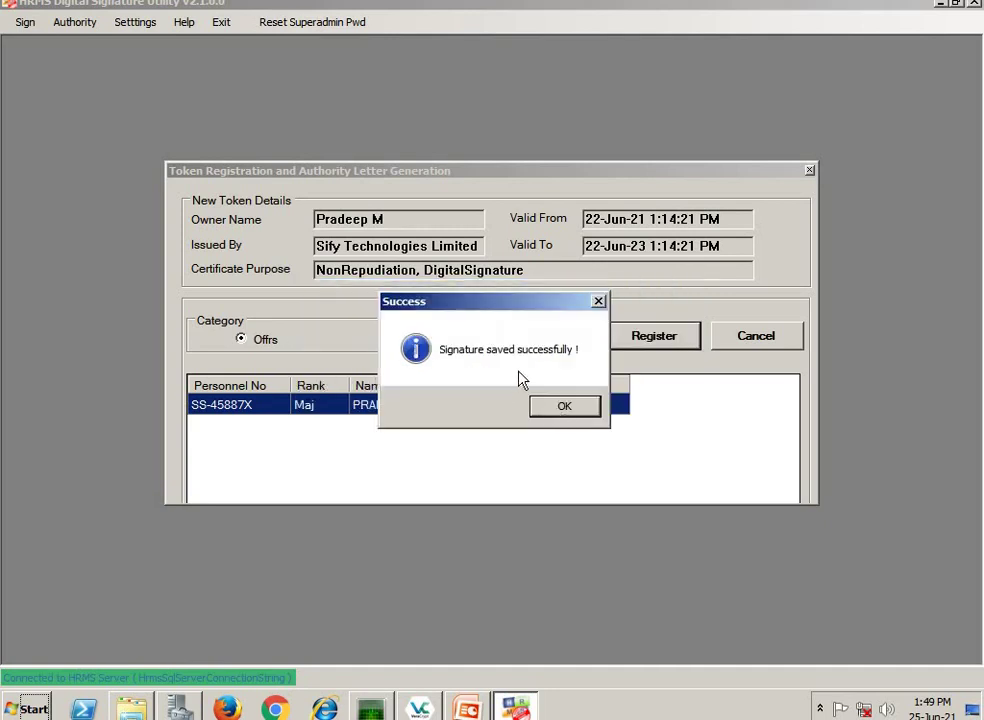
left_click(562, 408)
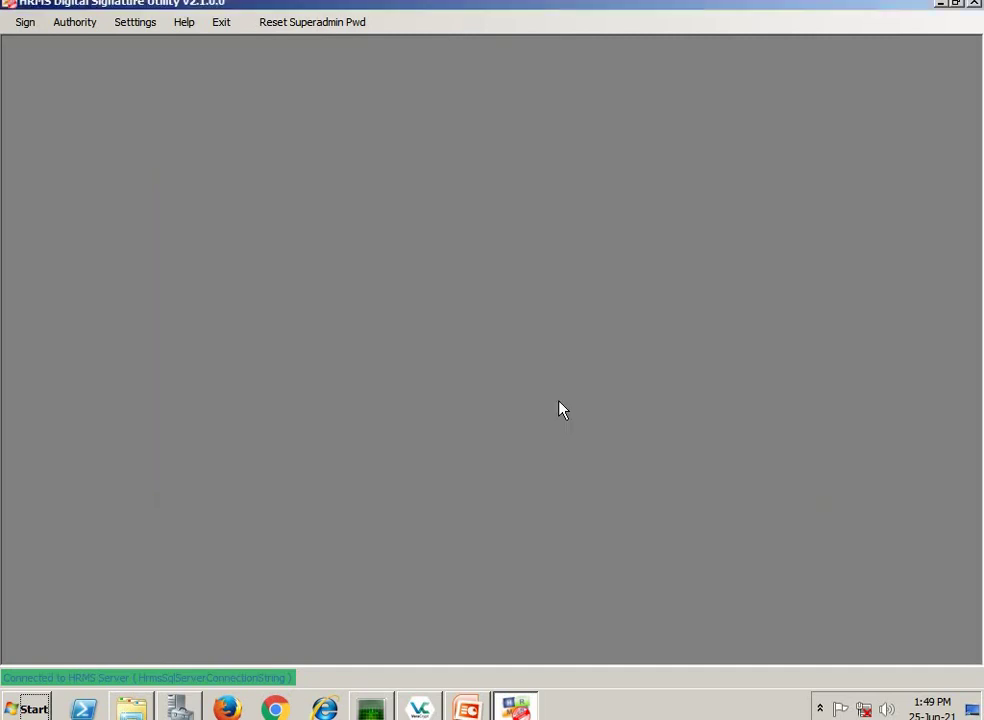
left_click(75, 22)
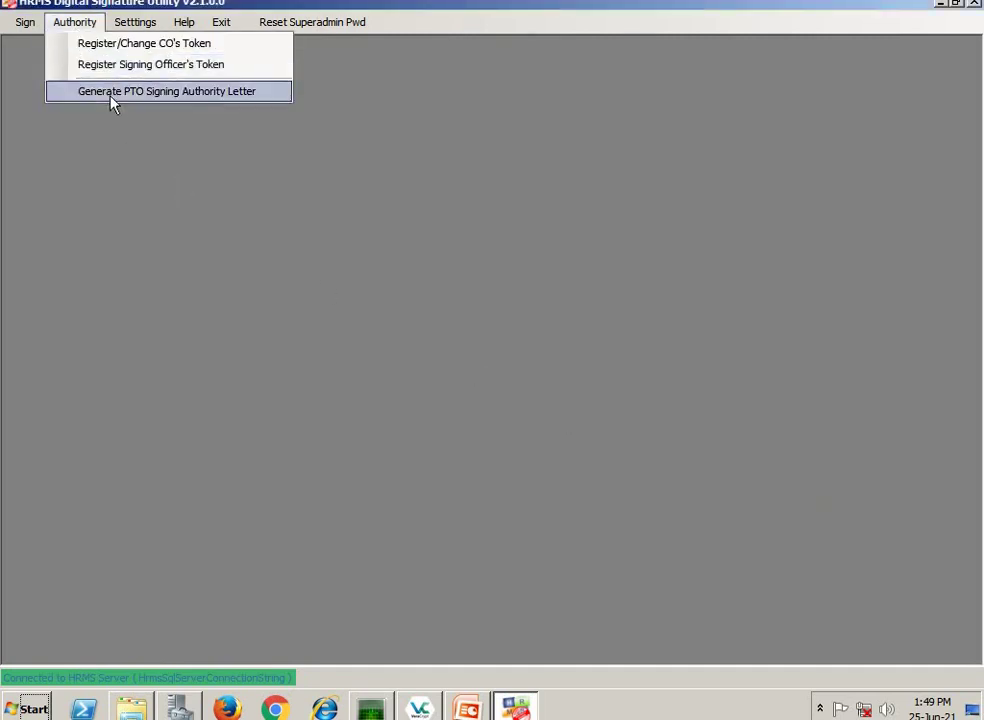
- Start generating the PTO signing authority letter and log in with the HOD's username and password
left_click(110, 92)
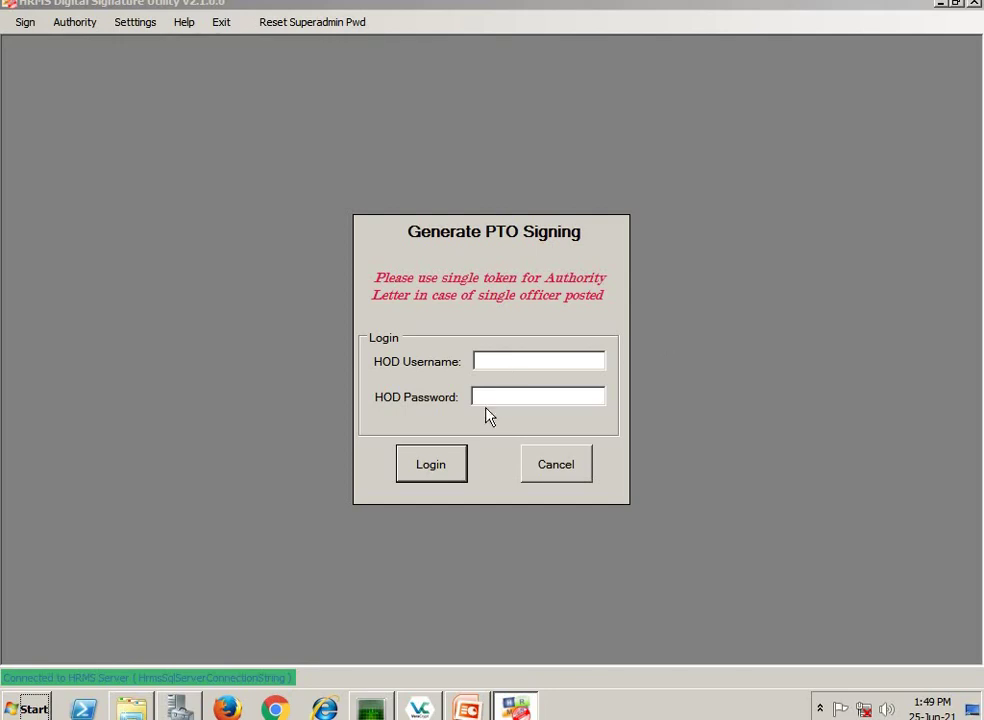
left_click(506, 362)
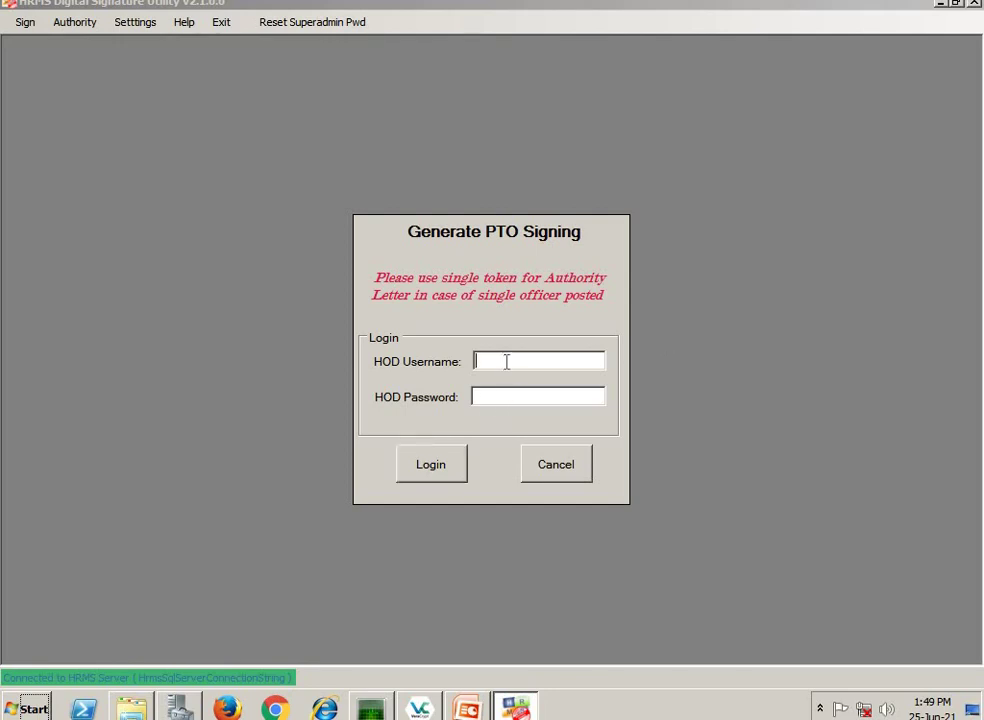
left_click(508, 396)
type("**")
left_click(450, 463)
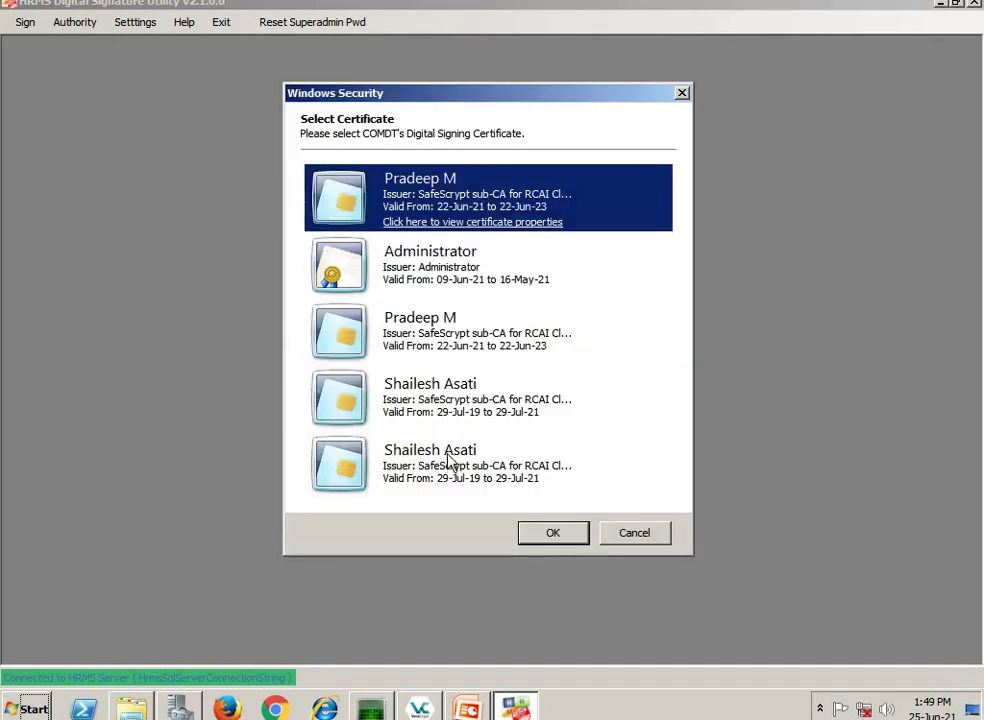
- Choose the COMDT certificate, then confirm the PTO signing officer certificate
left_click(448, 462)
left_click(558, 538)
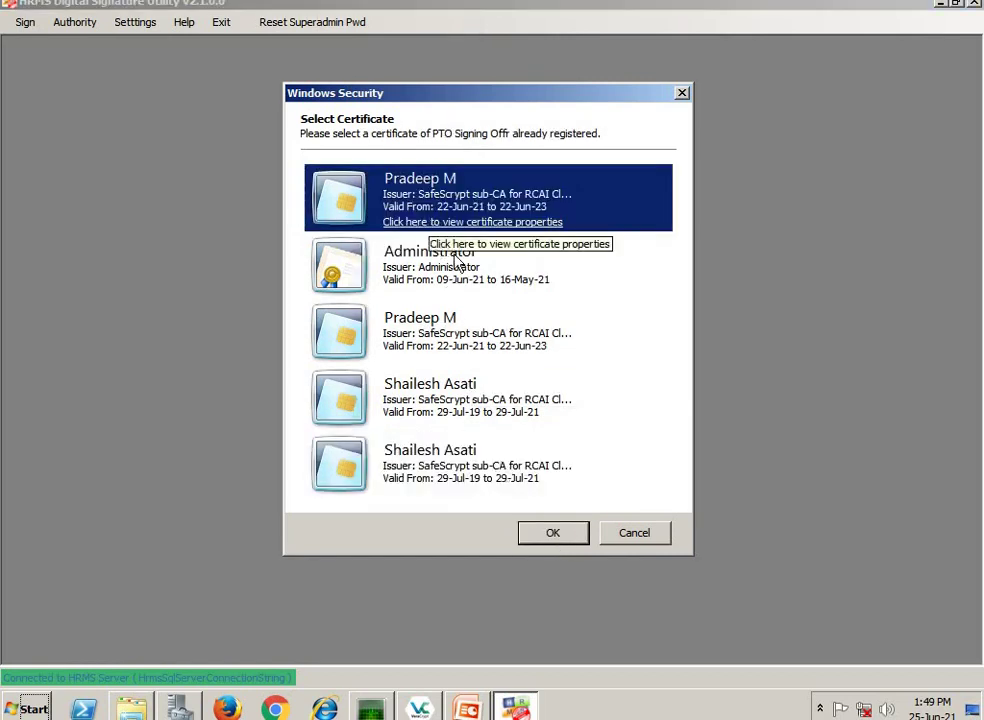
left_click(555, 533)
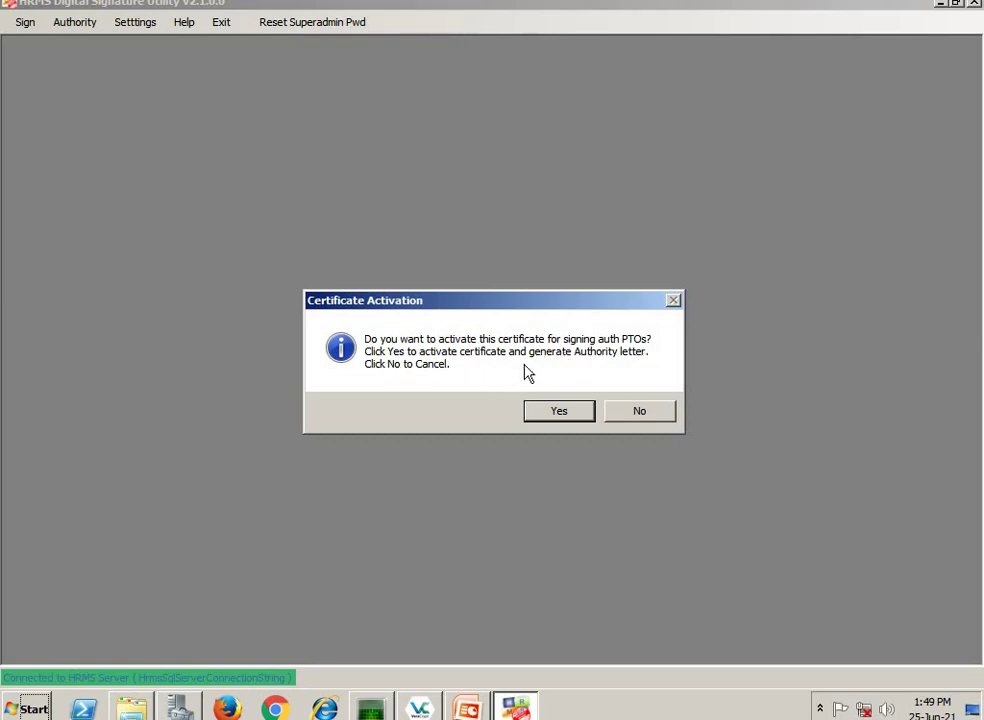
- Activate the certificate and save the authority letter into a new Desktop folder named 'auth'
left_click(575, 417)
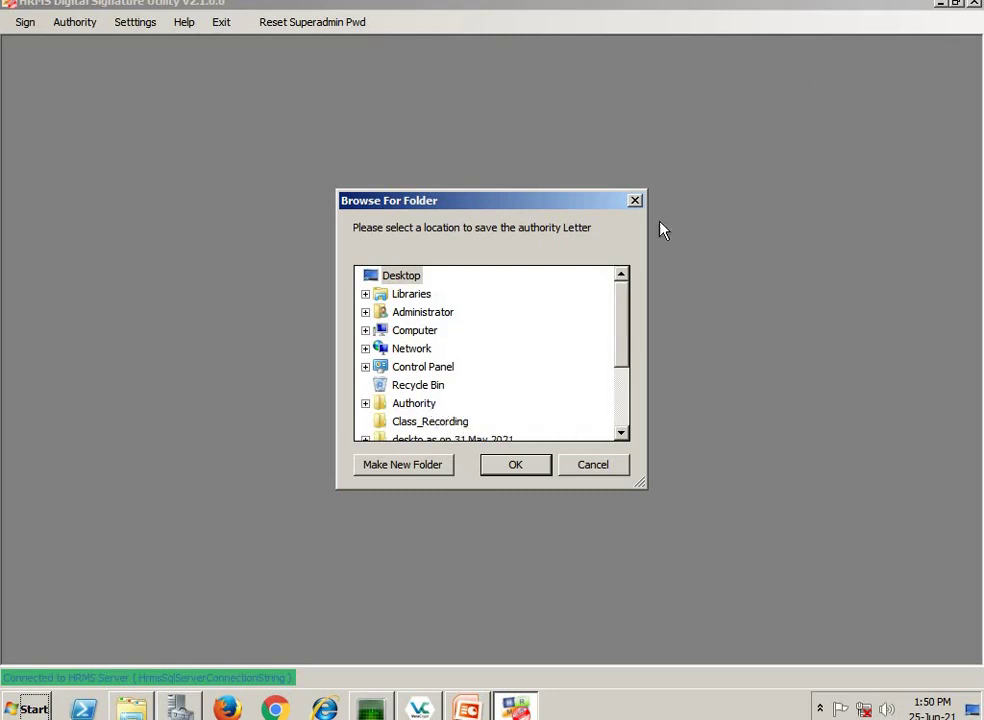
left_click(395, 468)
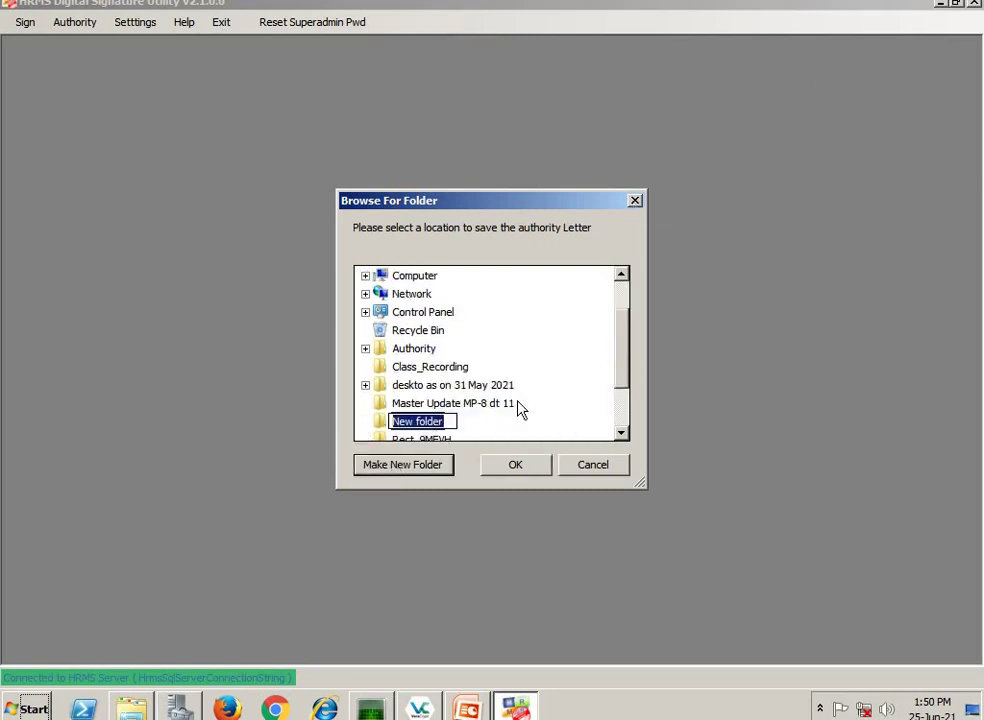
type("aut")
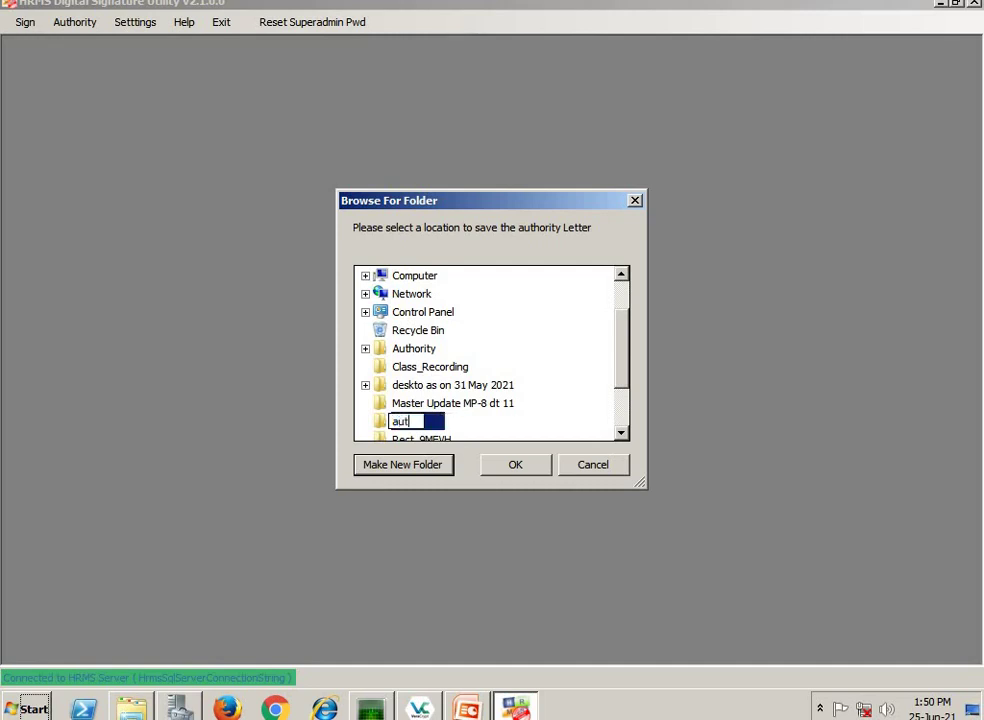
type("h")
key("Return")
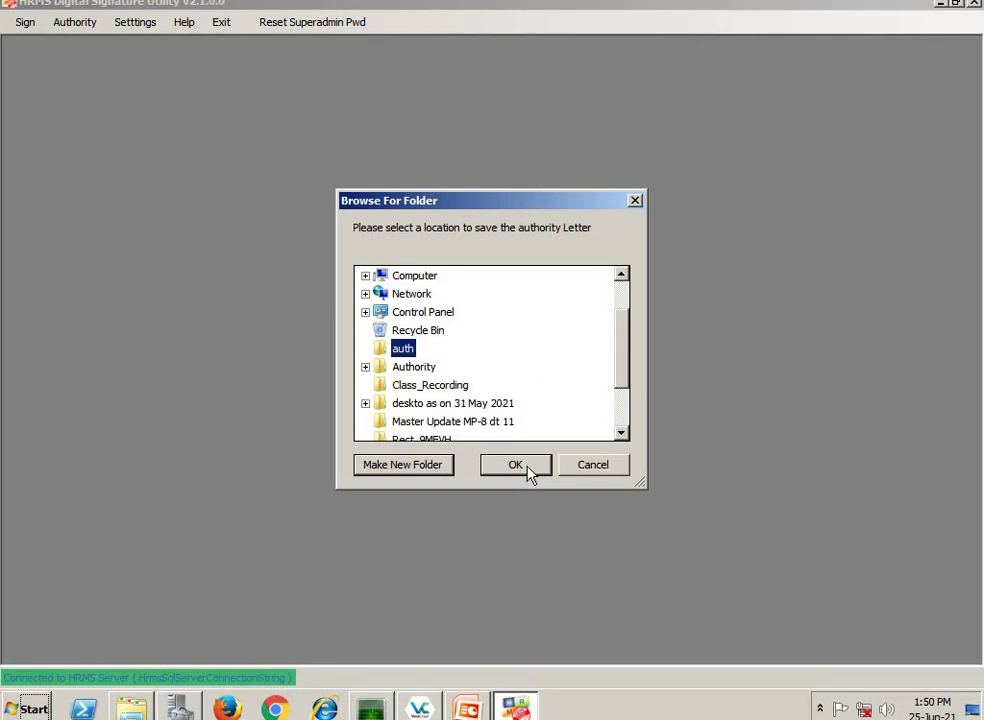
left_click(515, 465)
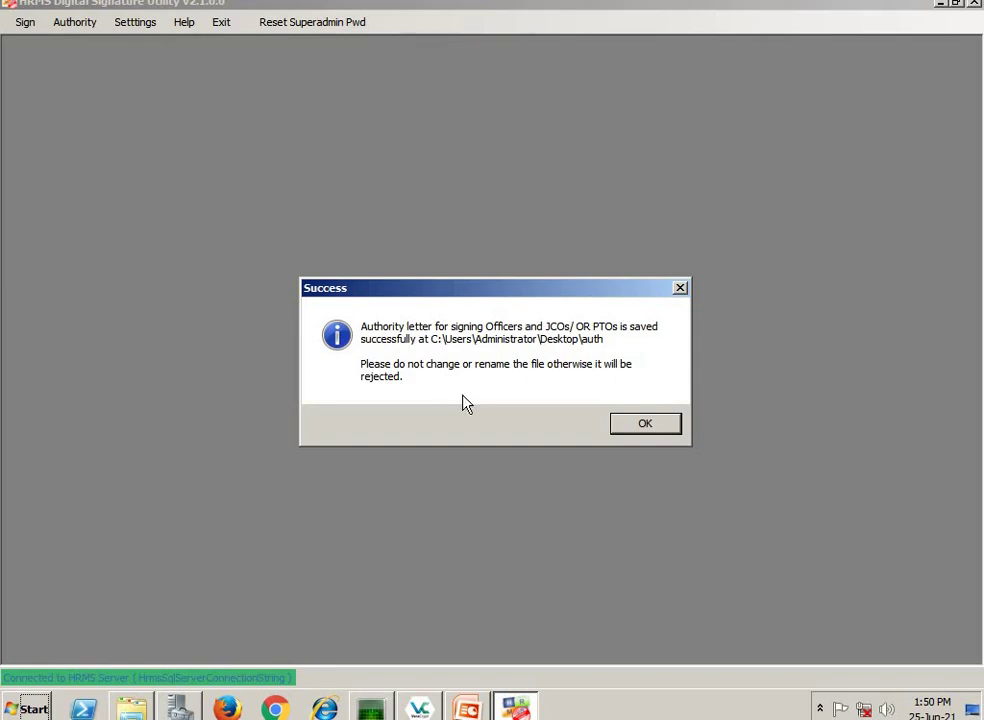
left_click(638, 425)
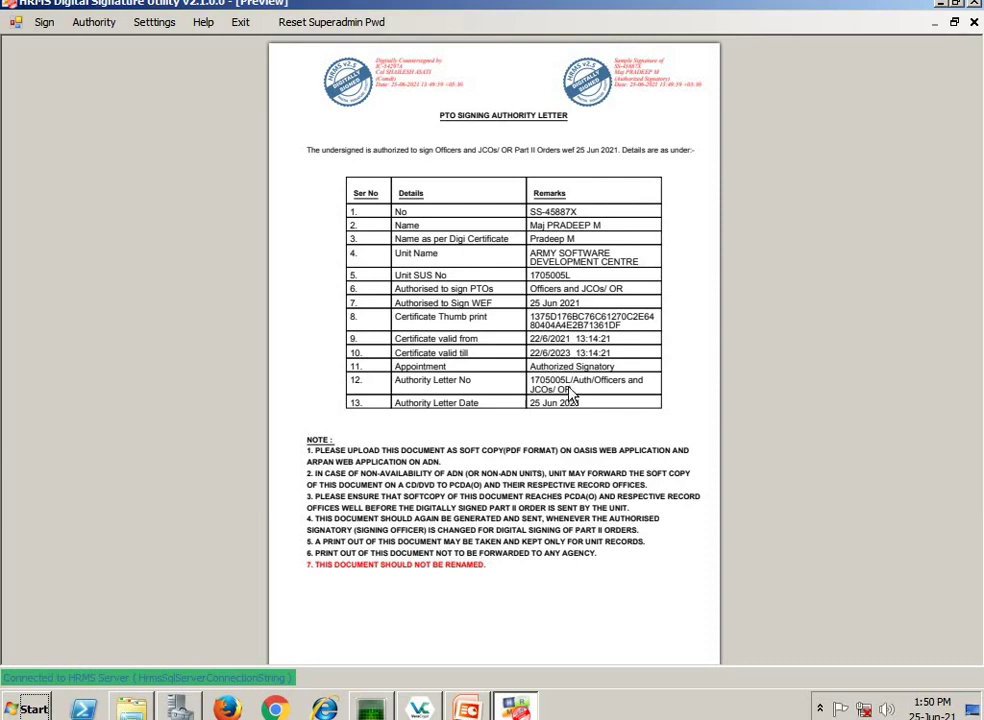
- Zoom through the PTO Signing Authority Letter preview, then close it
scroll(437, 303, "up", 2)
scroll(440, 310, "down", 1)
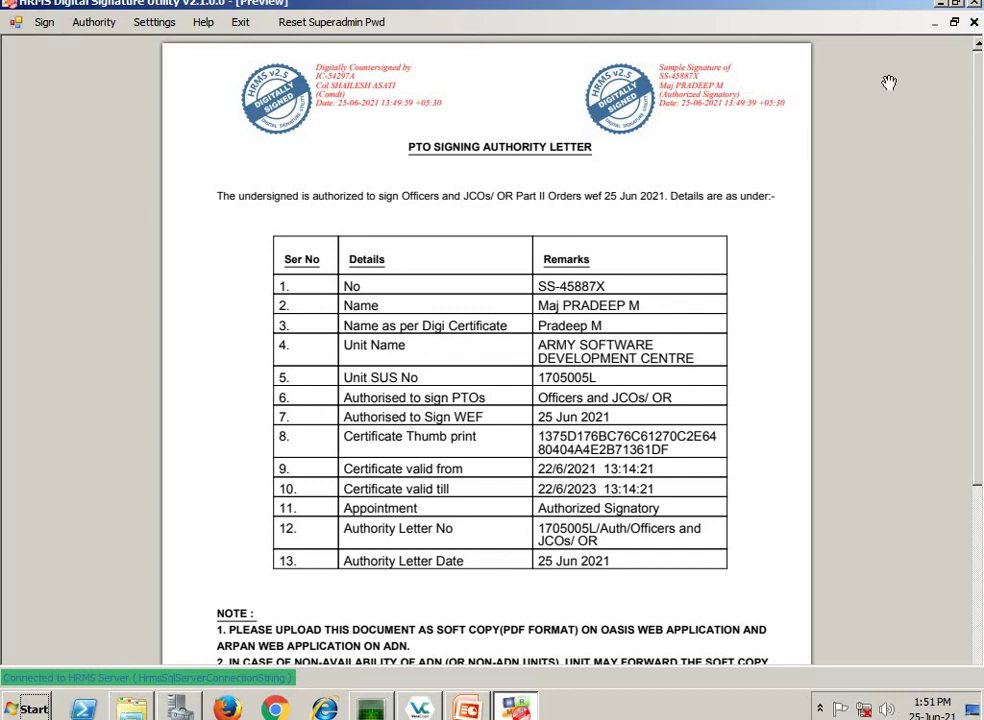
left_click(974, 22)
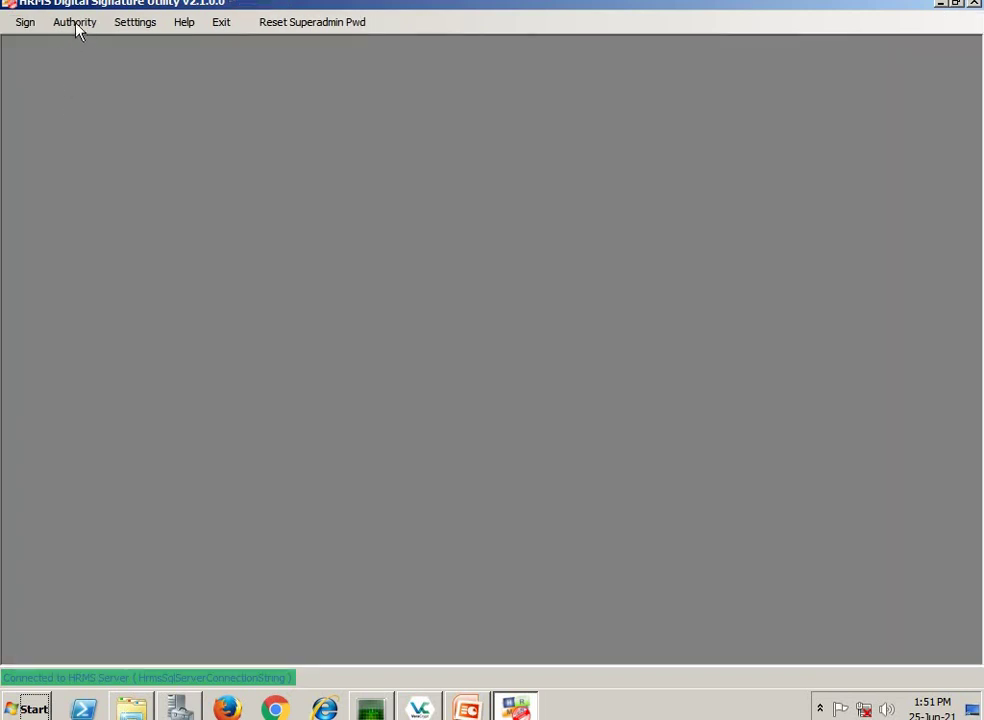
- Open Sign Part II Orders and log in with the signing officer's username and password
left_click(24, 28)
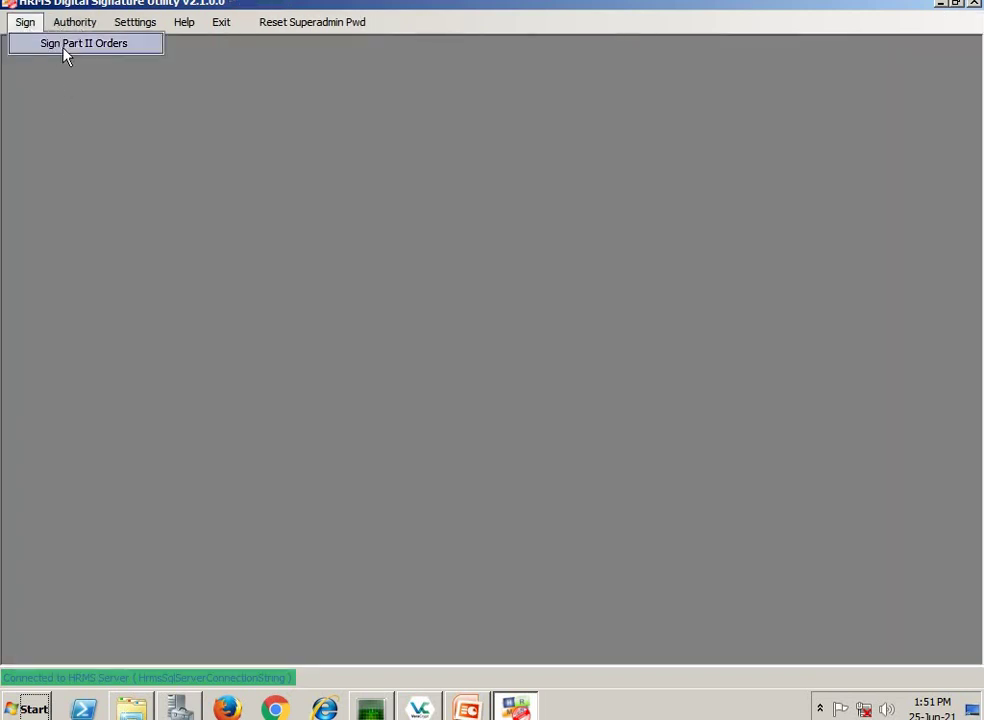
left_click(64, 45)
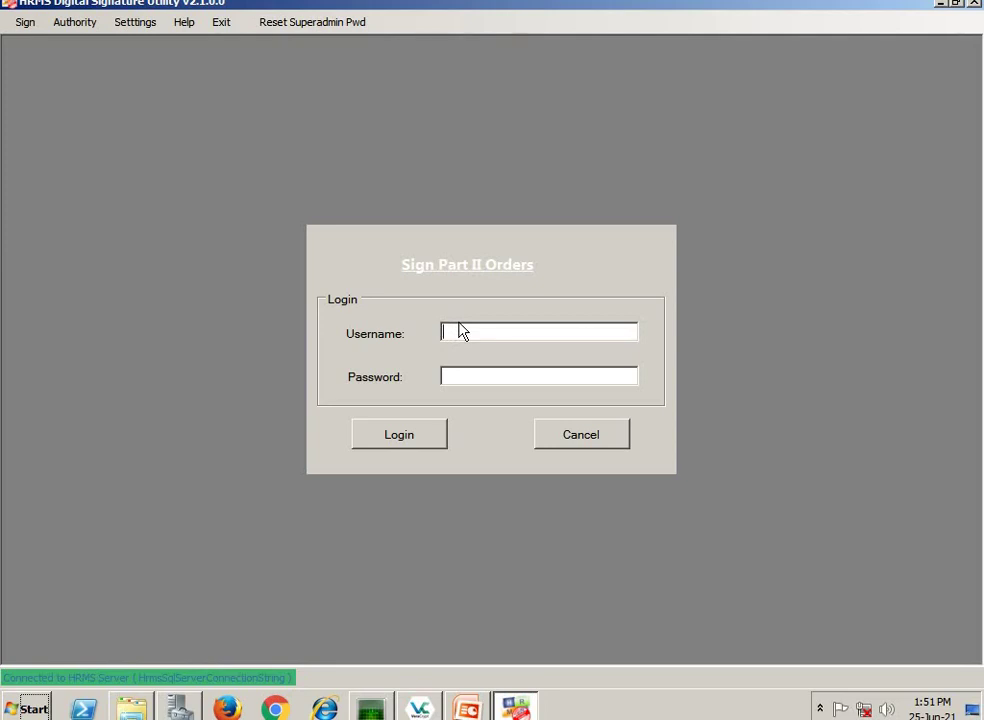
left_click(472, 376)
type("**")
left_click(398, 434)
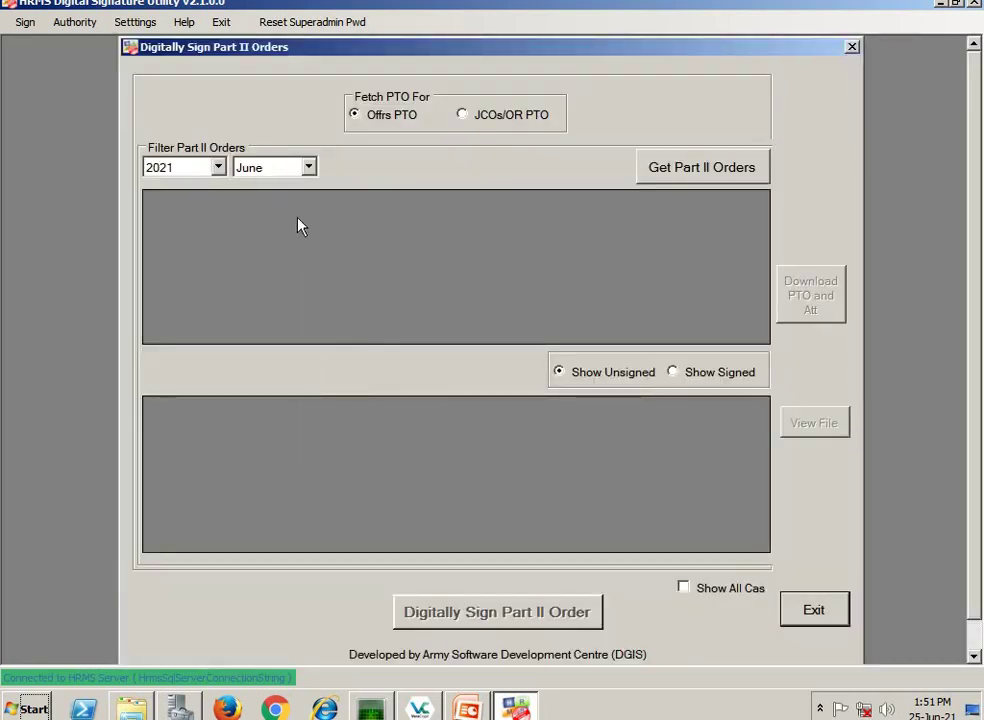
- Load the June 2021 JCOs/OR Part II Orders and tick PTO 2208
left_click(463, 117)
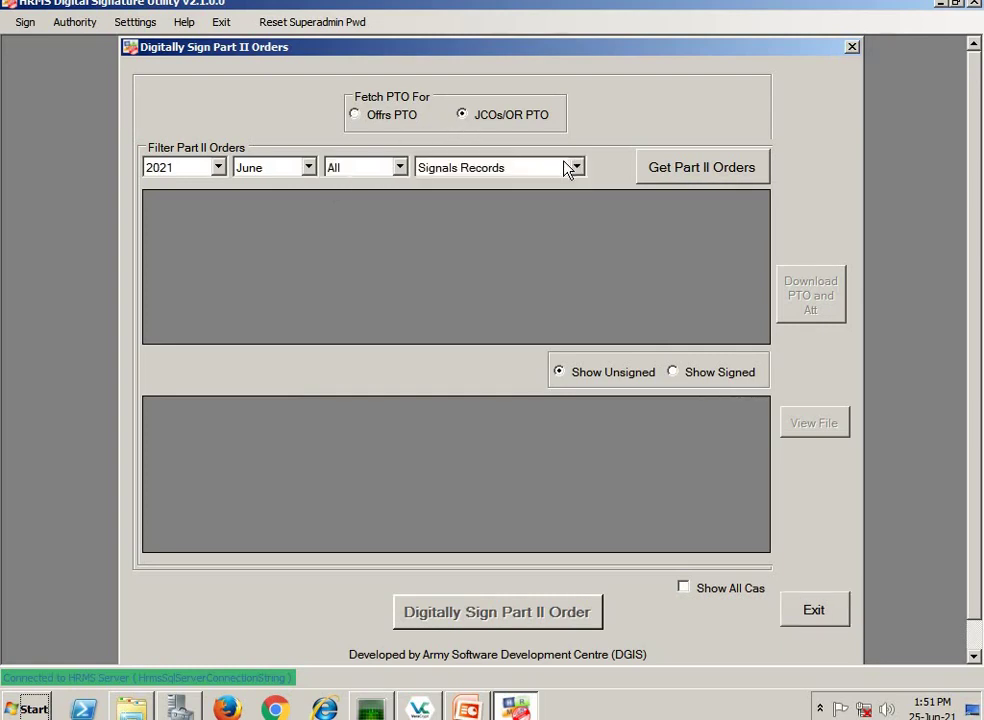
left_click(696, 180)
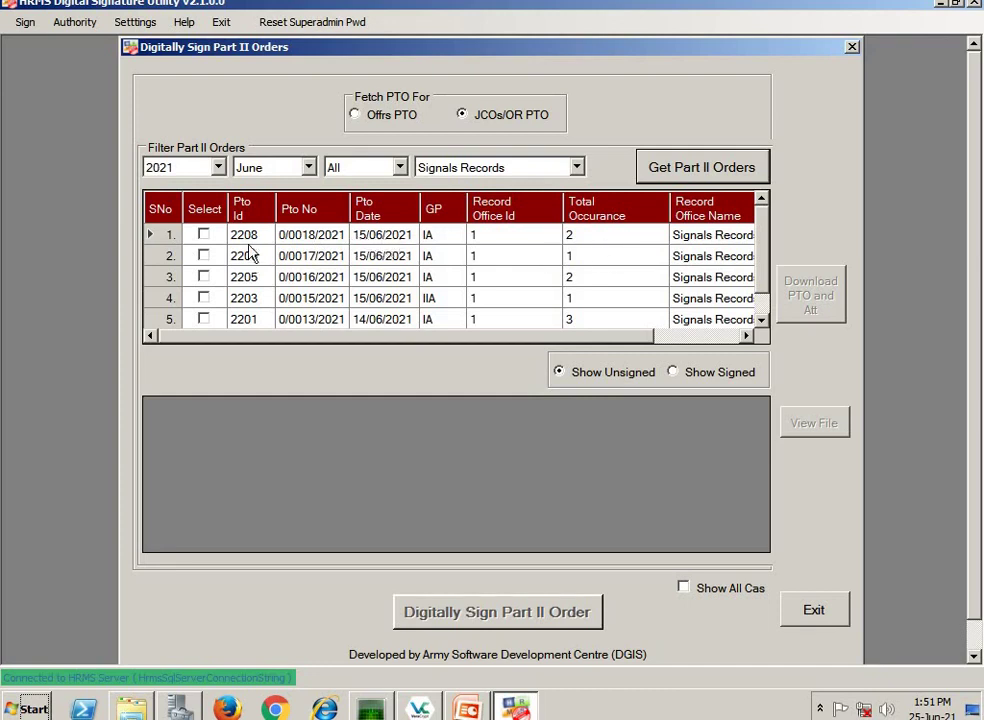
left_click(204, 236)
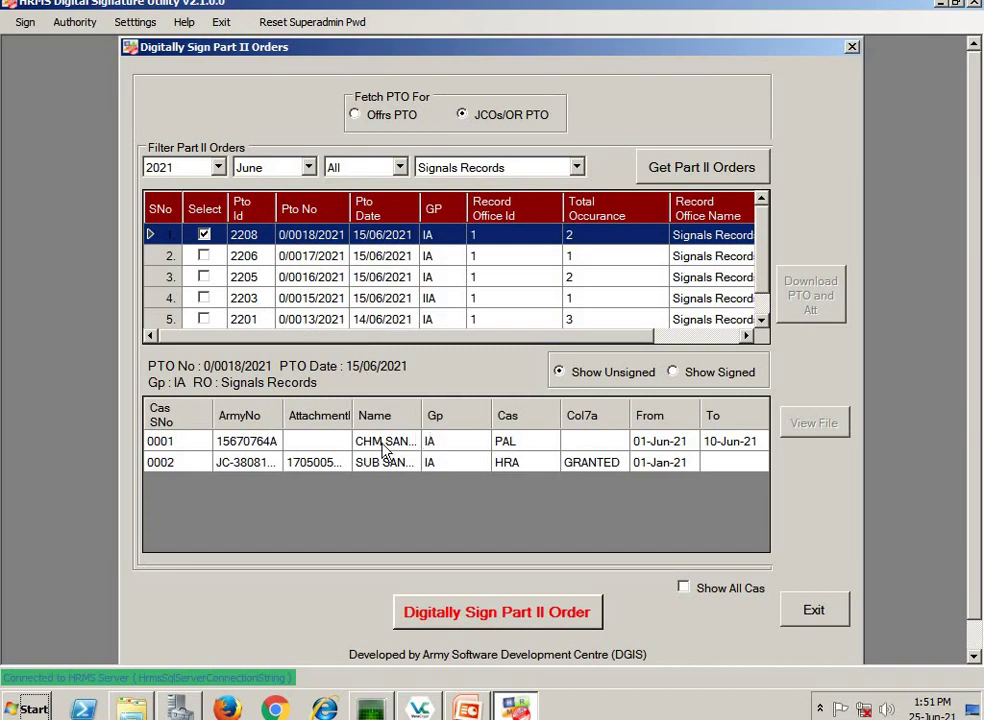
- Resize the Cas grid columns to show full attachment names for both entries, including 0002
left_click_drag(353, 409, 440, 410)
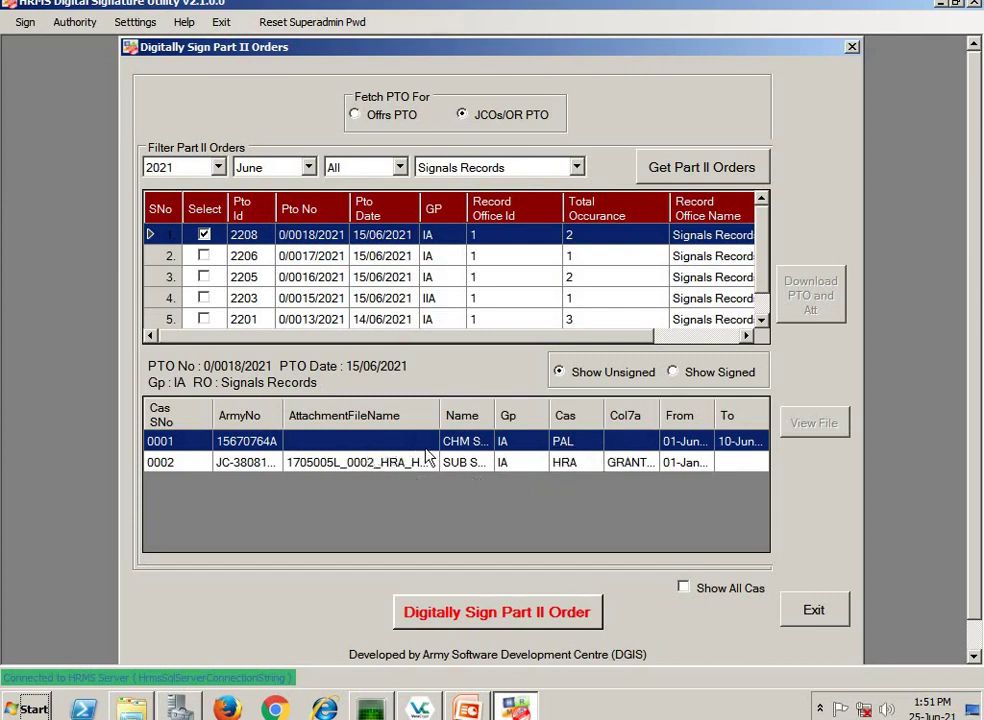
left_click(348, 470)
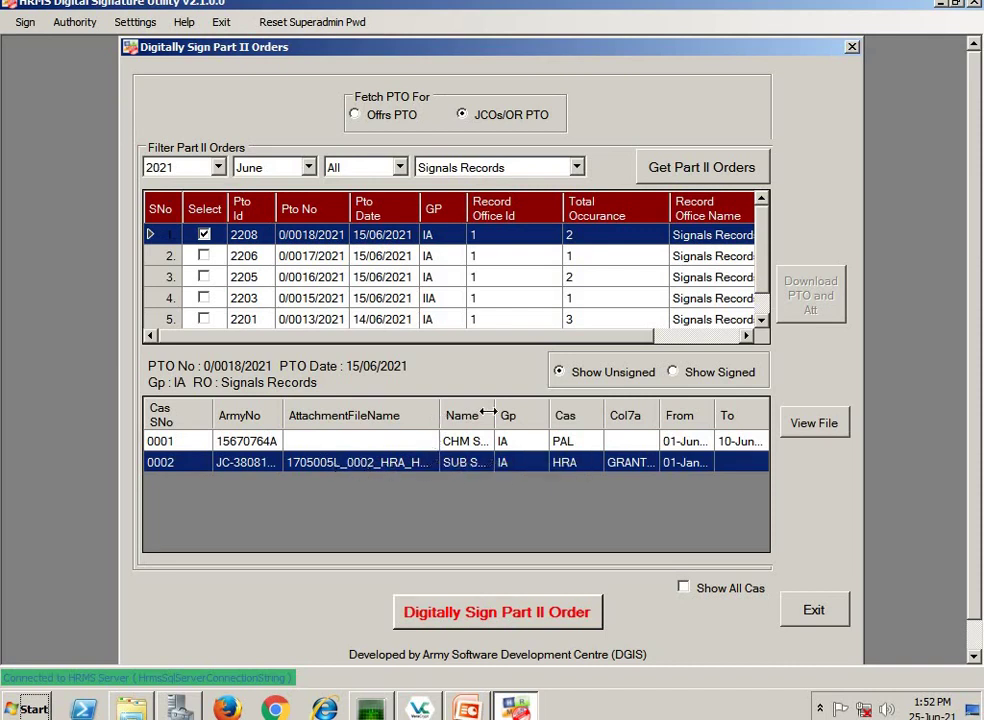
left_click_drag(509, 415, 511, 415)
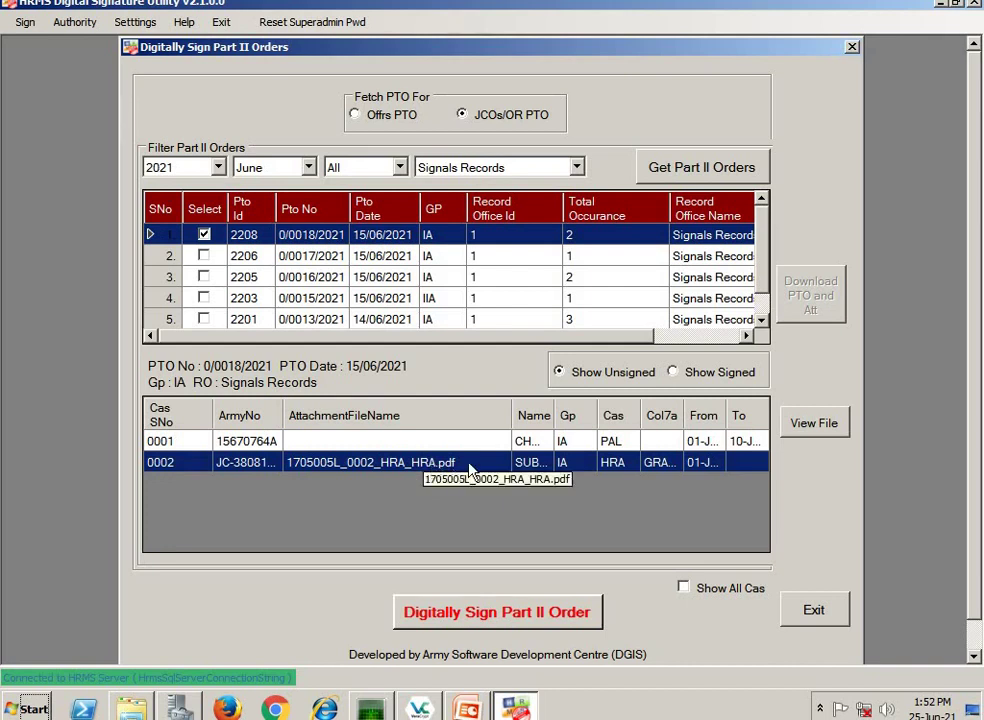
left_click_drag(509, 411, 615, 410)
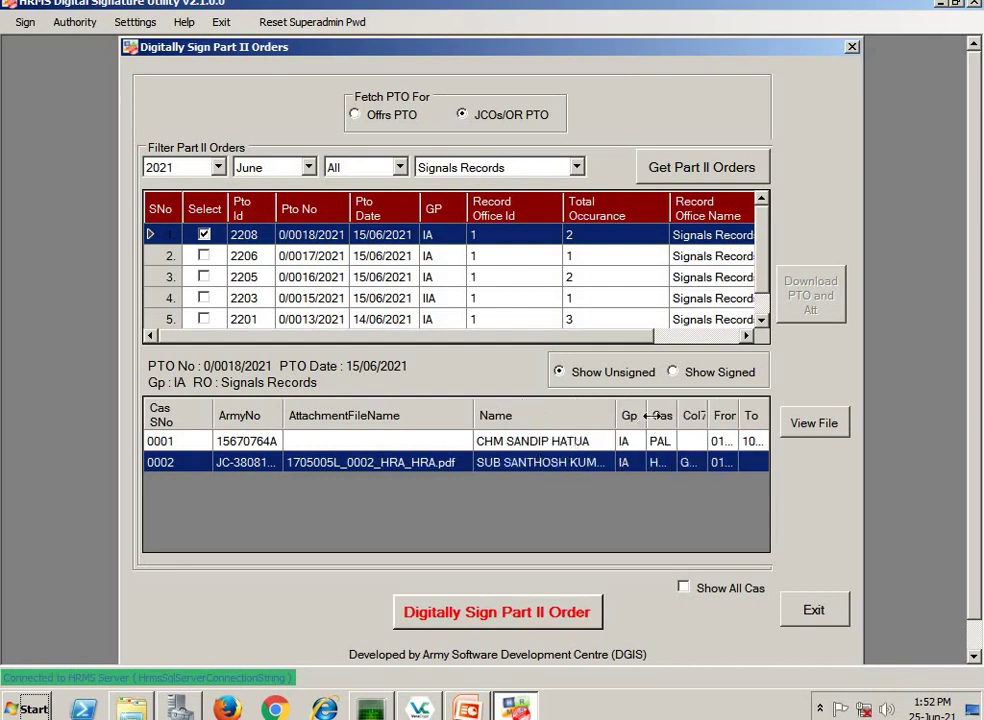
left_click_drag(615, 408, 400, 413)
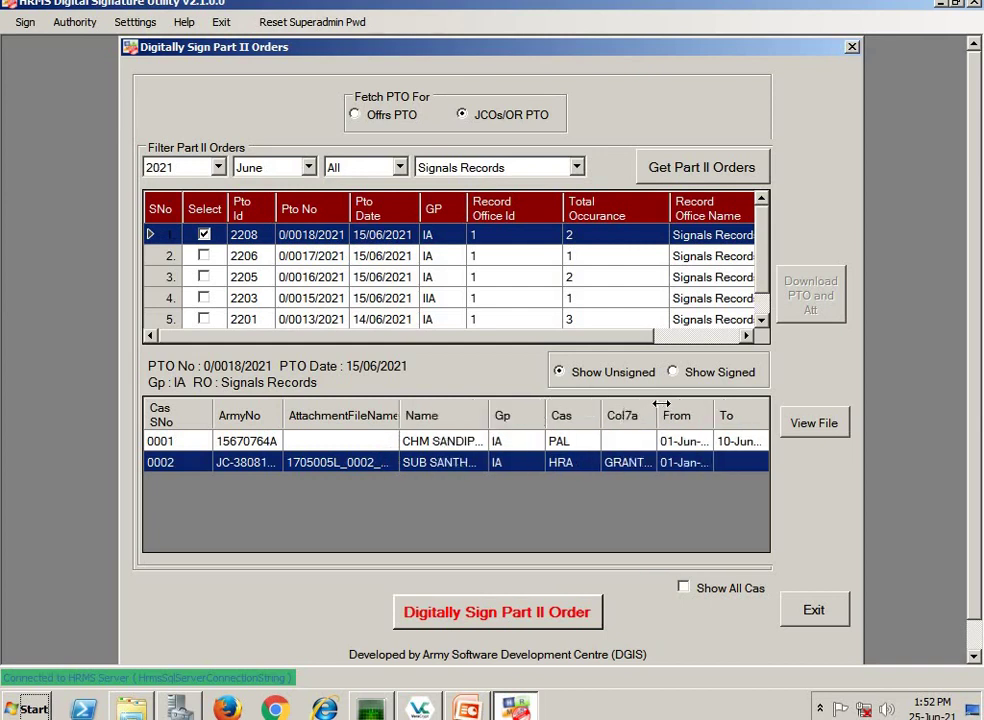
left_click_drag(661, 402, 701, 401)
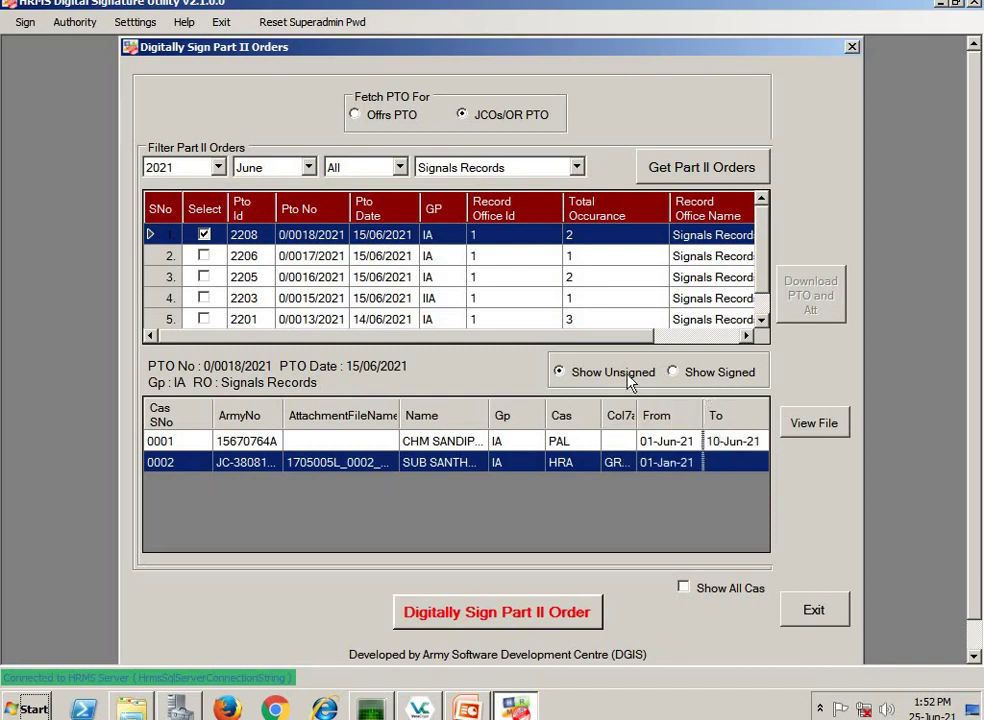
- Digitally sign order 0/0018/2021 into the auth folder, then show the desktop
left_click(500, 617)
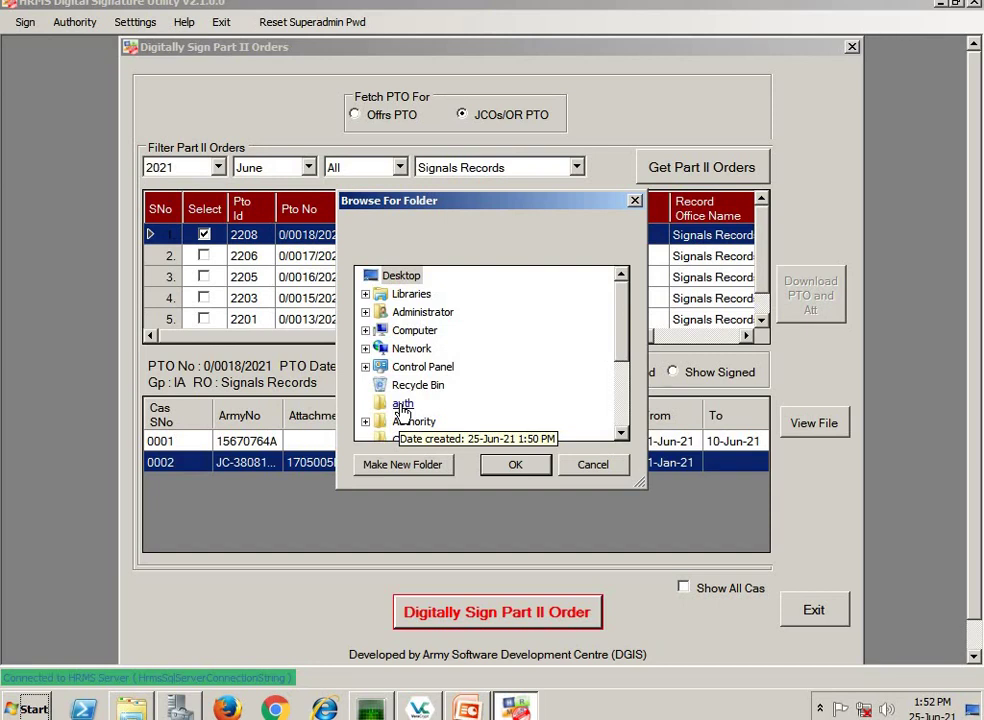
left_click(403, 405)
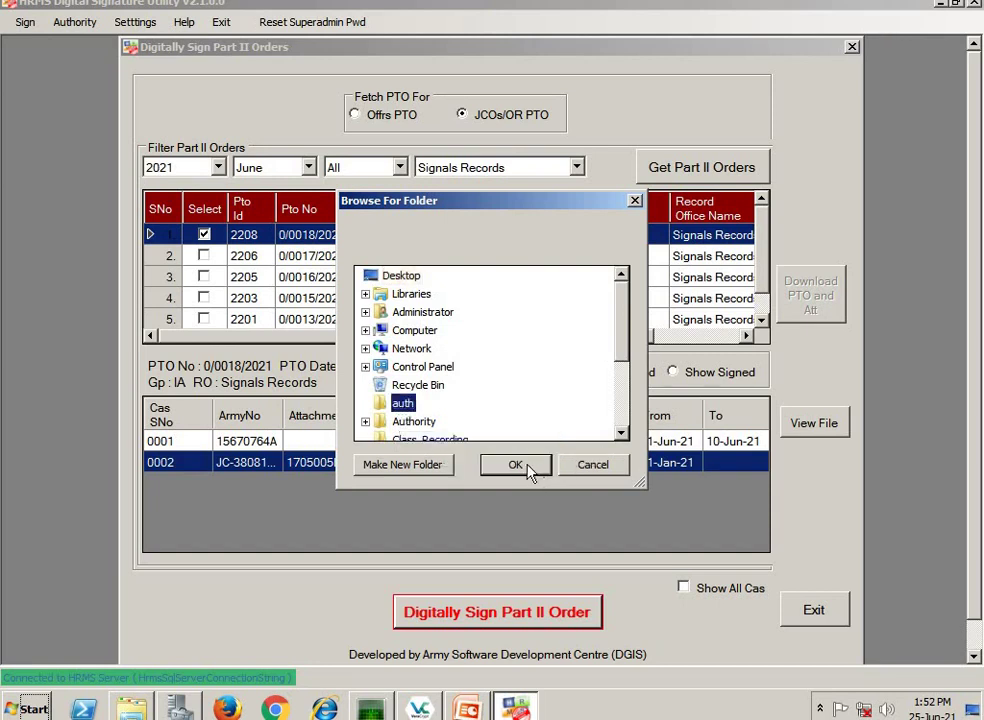
left_click(528, 468)
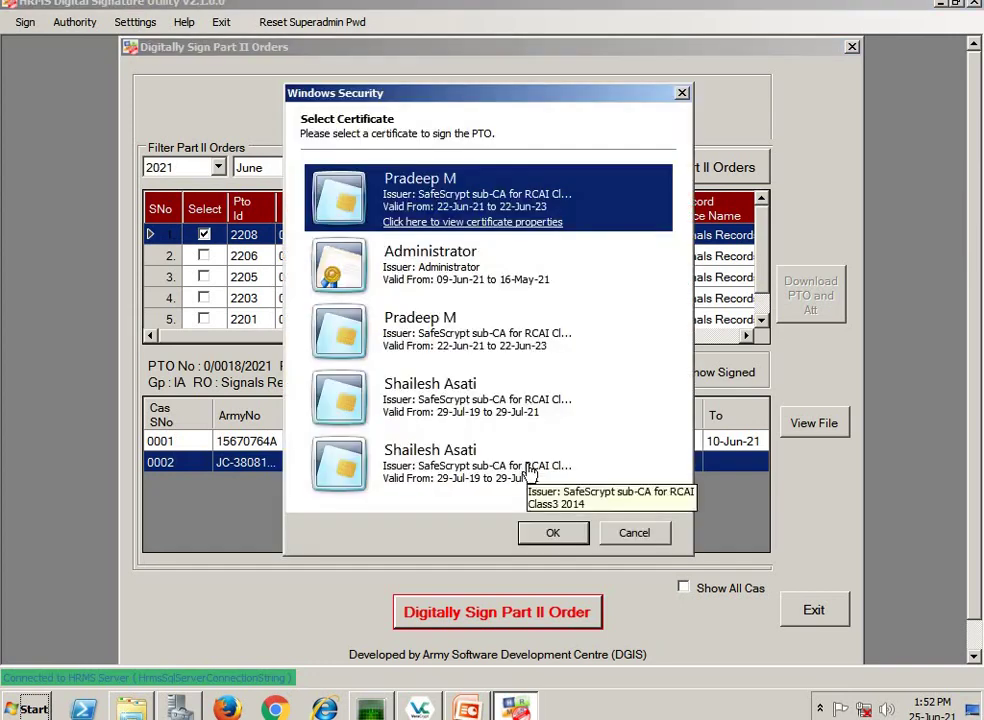
left_click(553, 534)
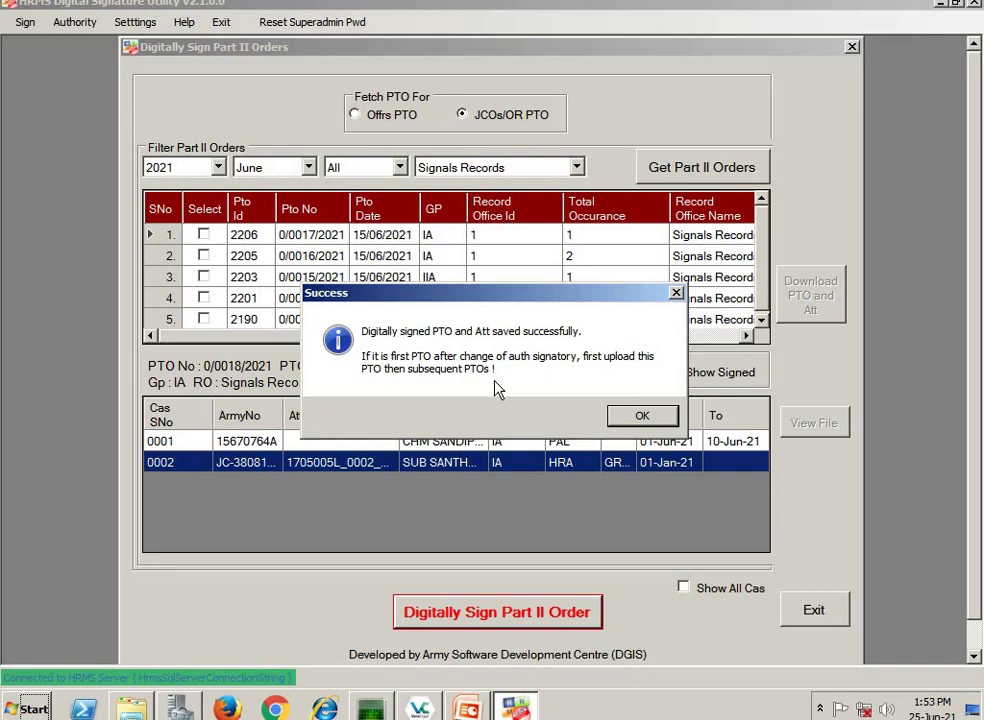
left_click(645, 416)
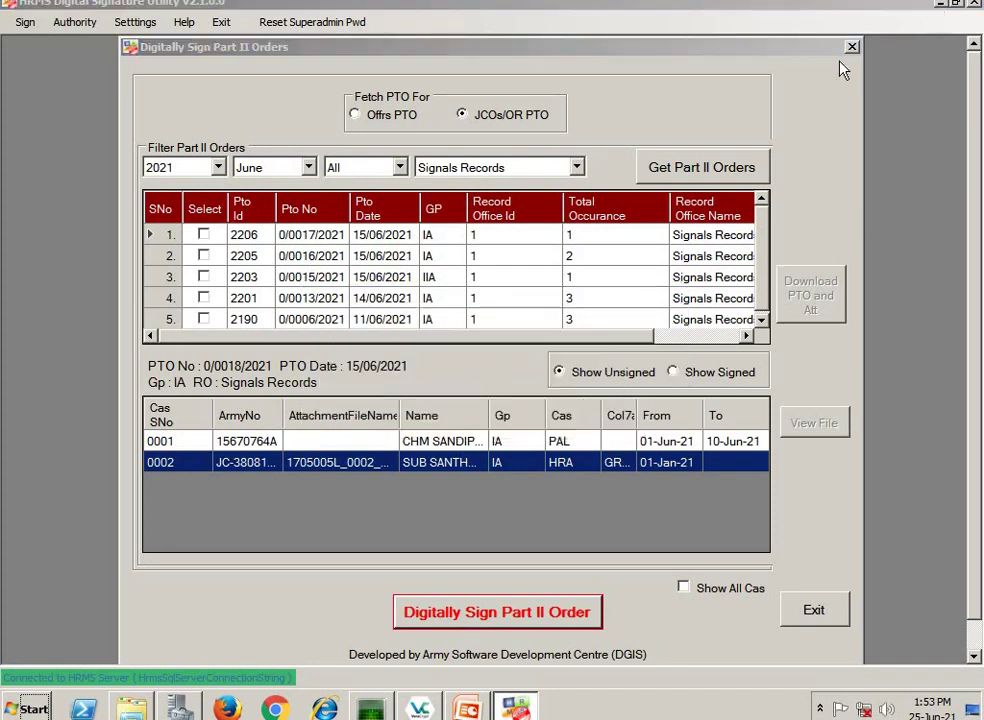
key("super+d")
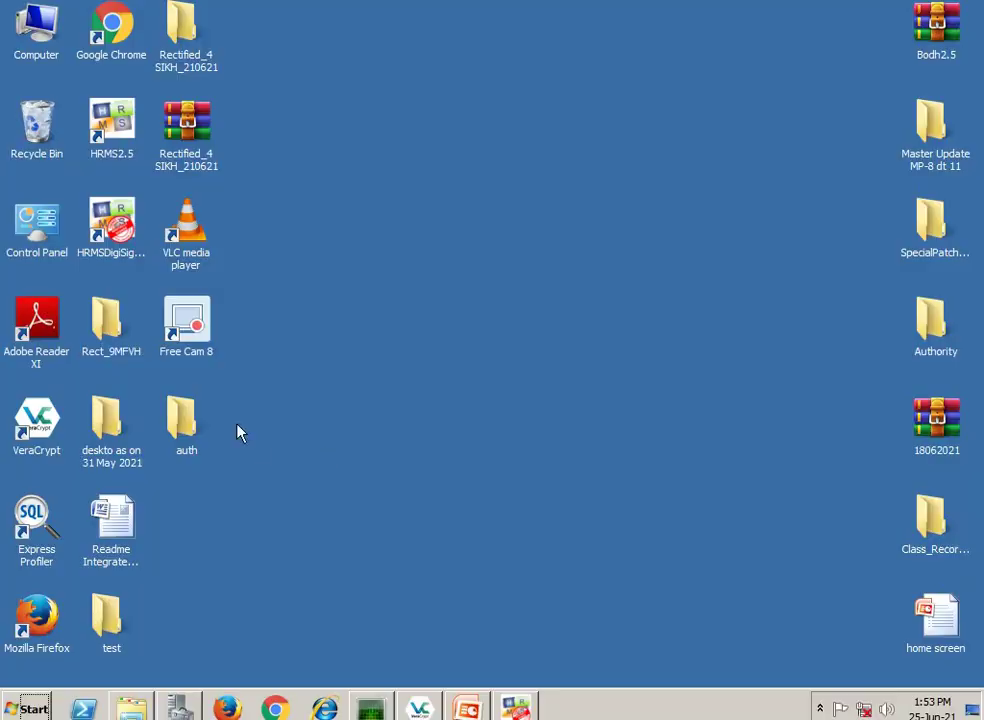
- Extract the signed IA_21 ZIP archive within the auth folder
double_click(183, 420)
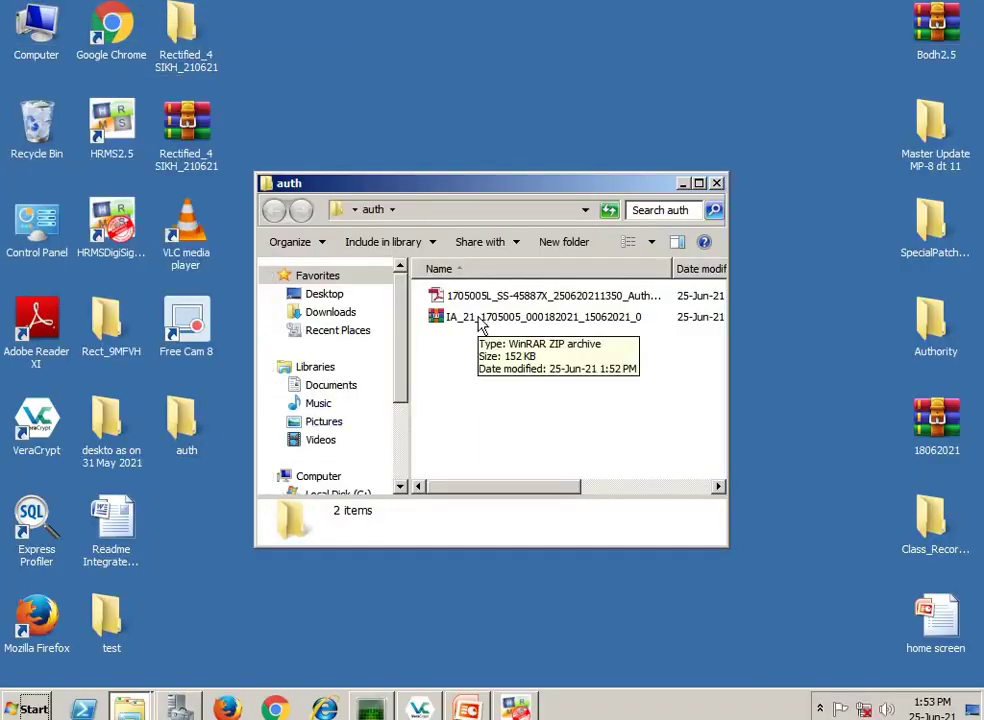
left_click(485, 320)
right_click(492, 320)
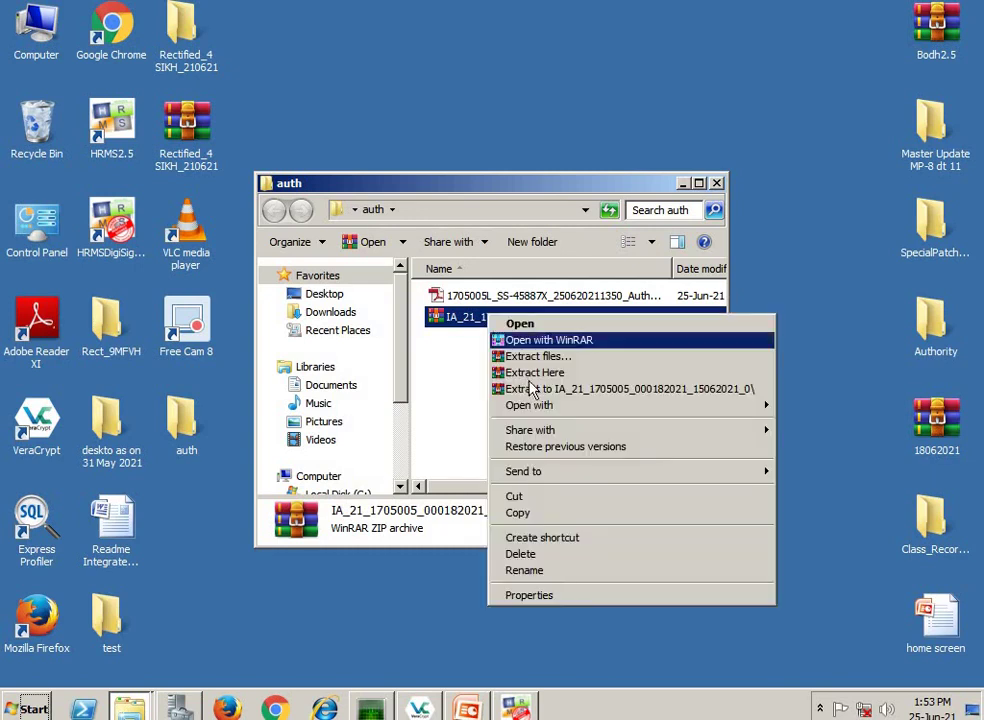
left_click(545, 389)
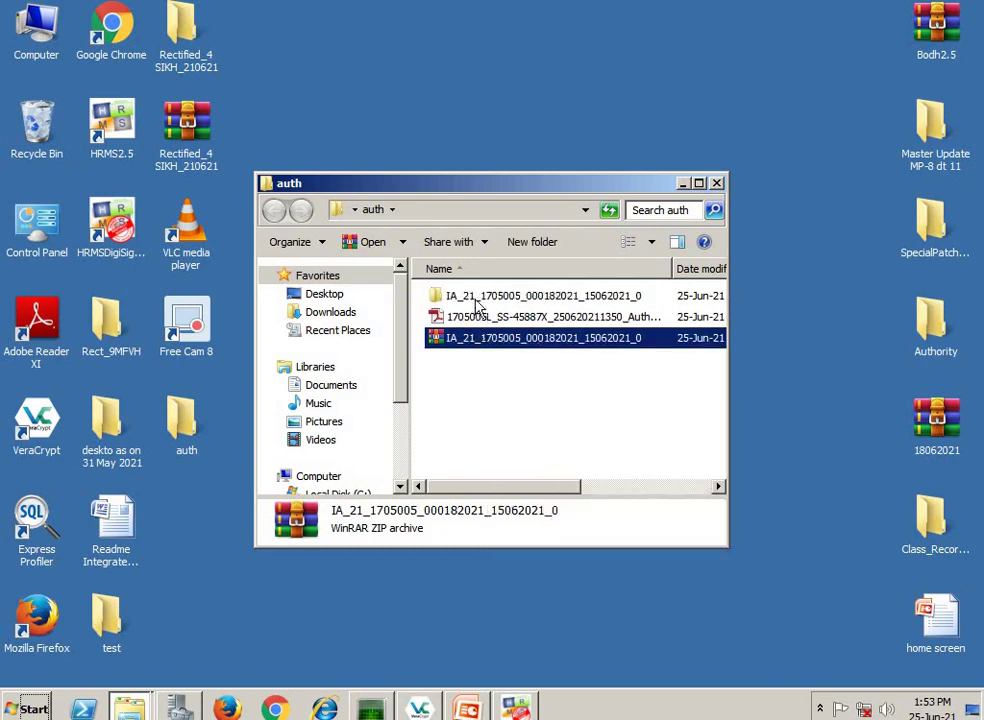
- Open the extracted folder maximised with full file names, and open the signed HRA PDF
left_click(481, 300)
double_click(481, 300)
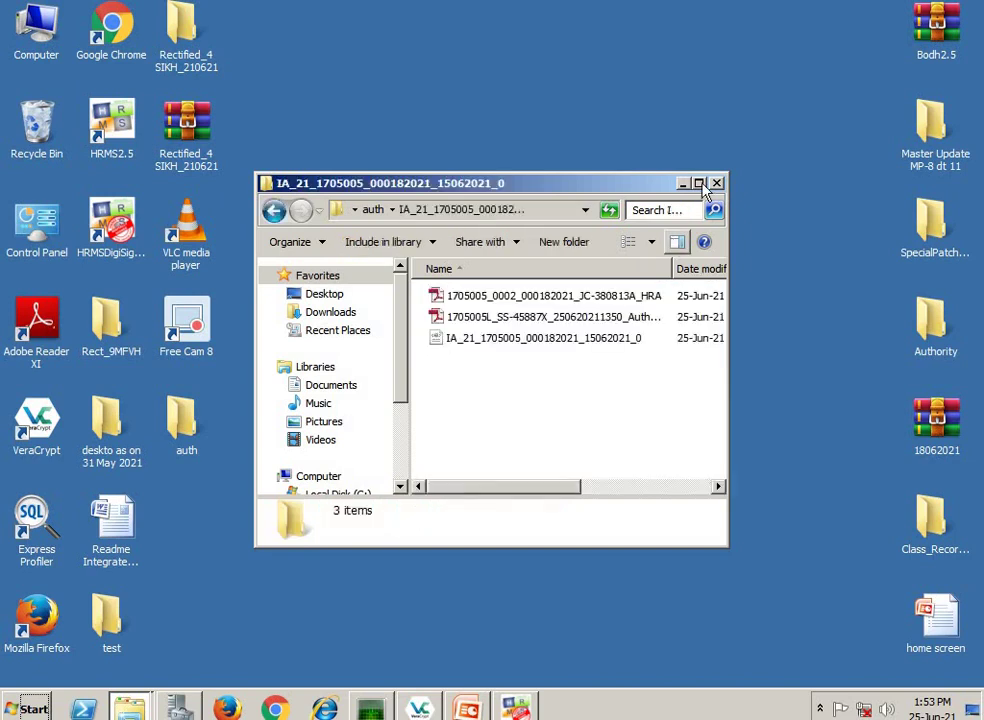
double_click(268, 181)
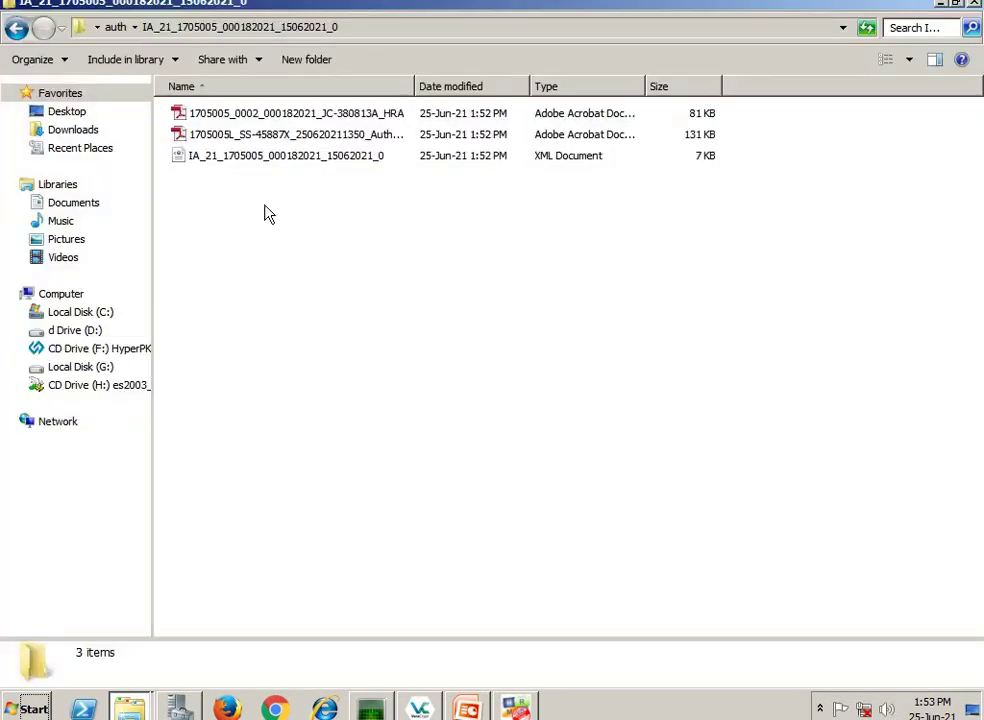
double_click(416, 86)
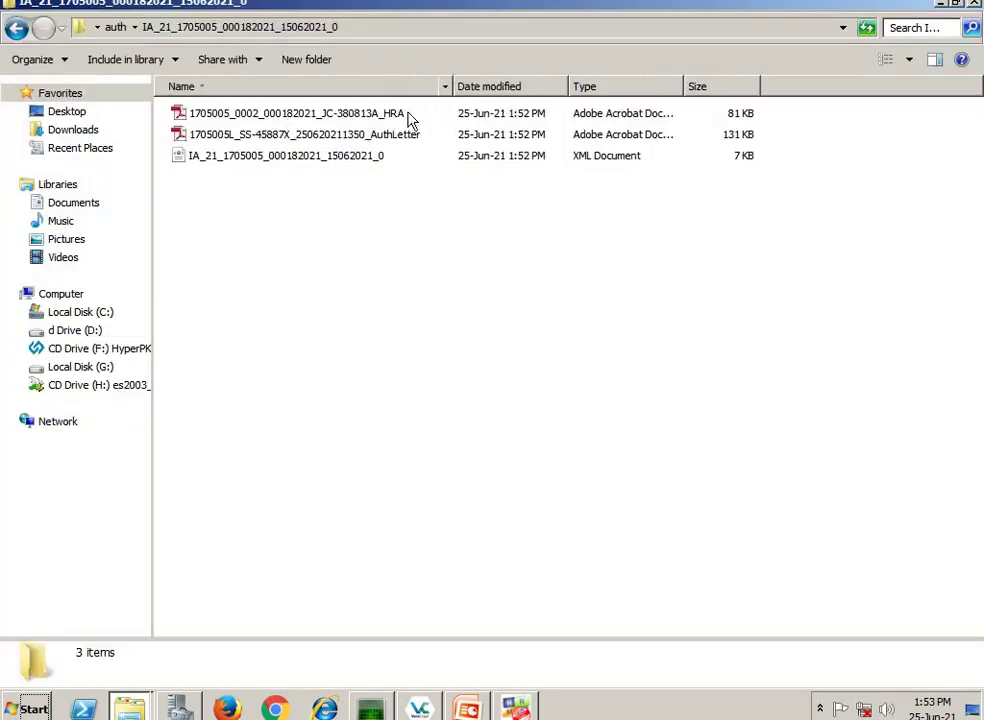
double_click(308, 116)
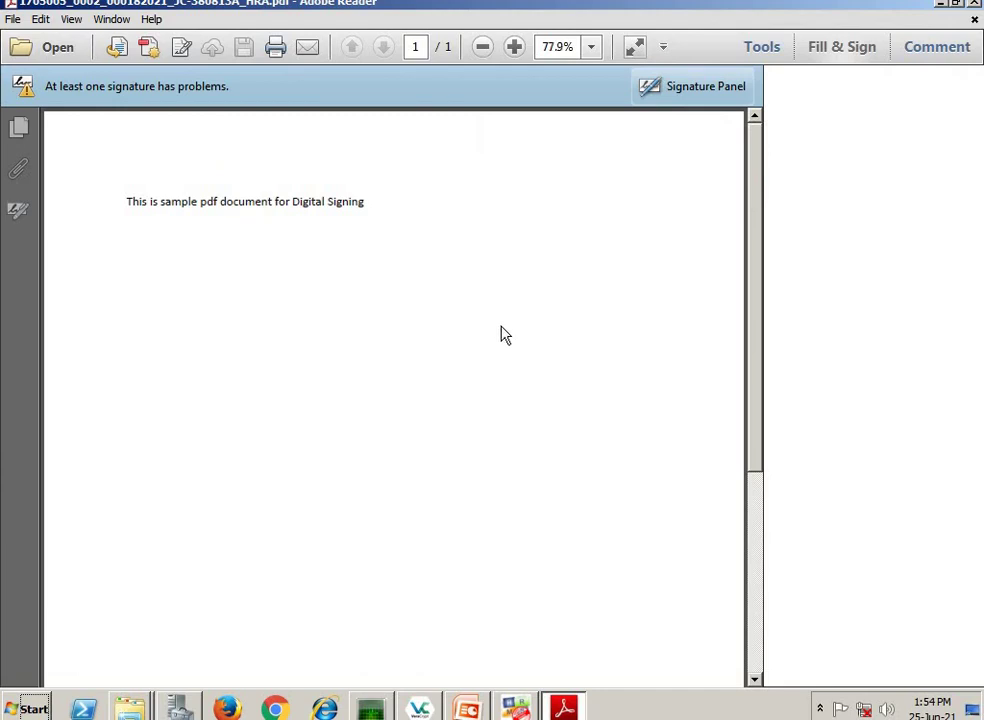
- Review the HRA PDF's digital signature stamp and close Adobe Reader
scroll(505, 335, "down", 5)
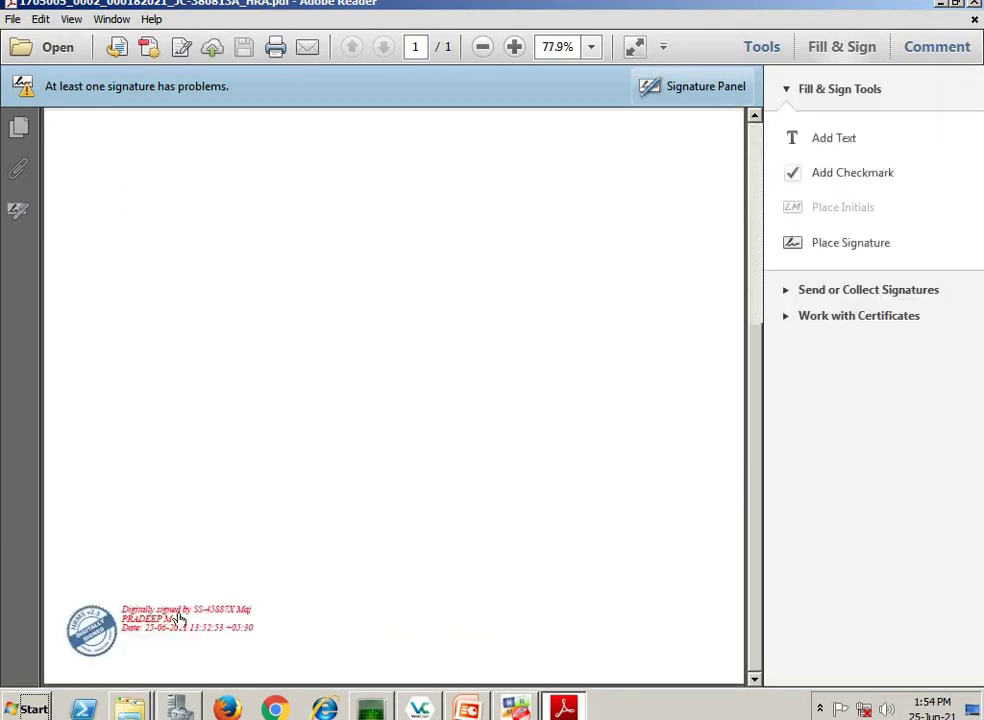
mouse_move(183, 628)
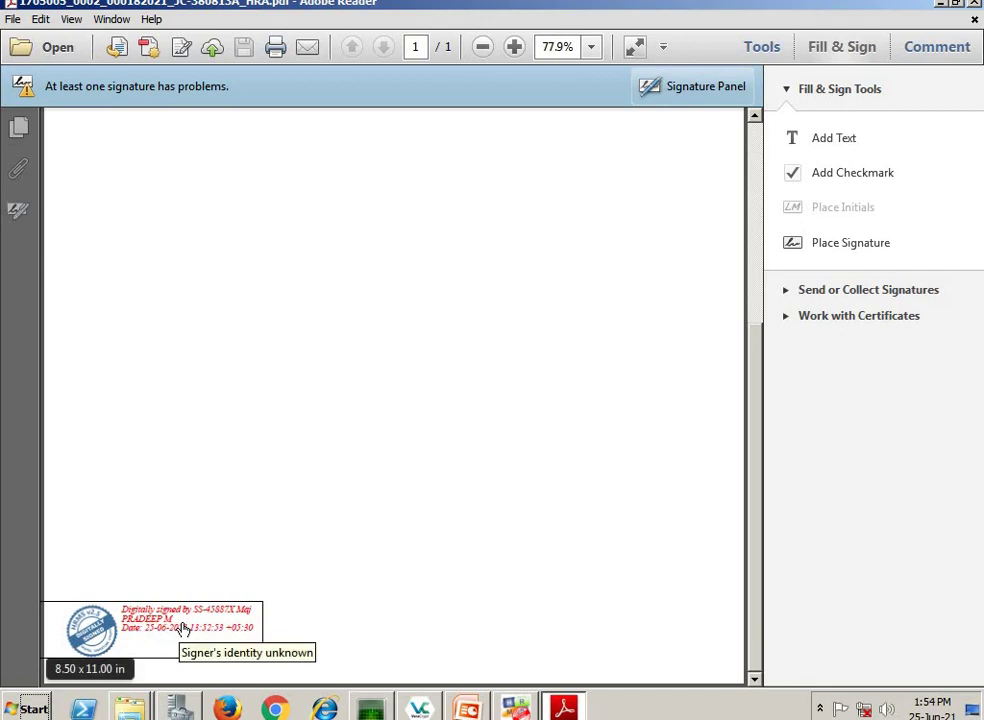
left_click(974, 21)
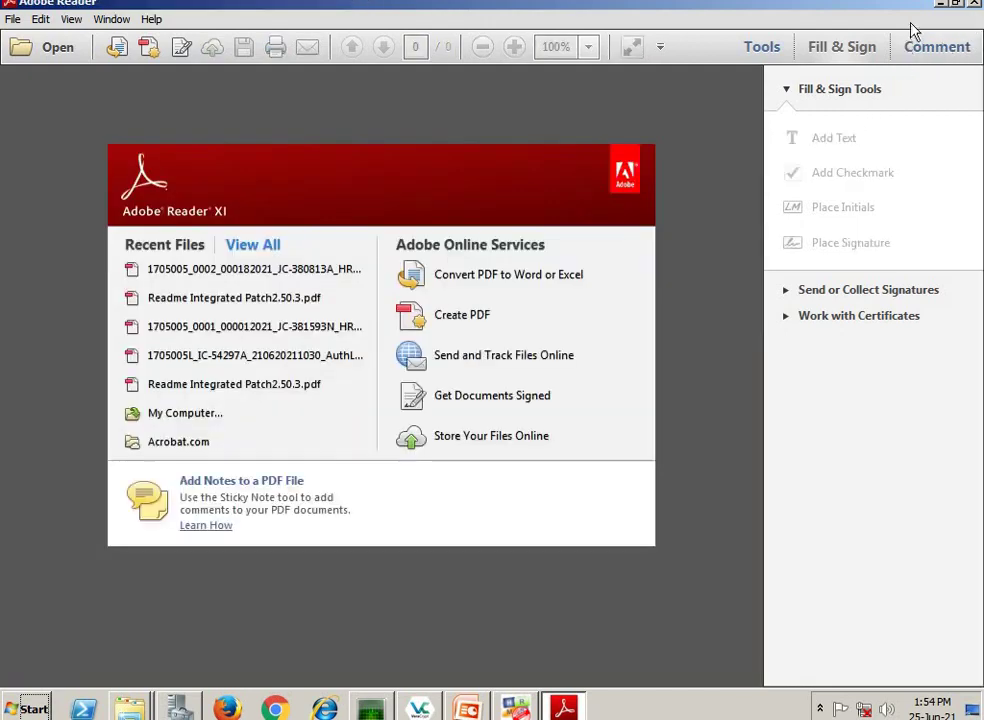
left_click(974, 4)
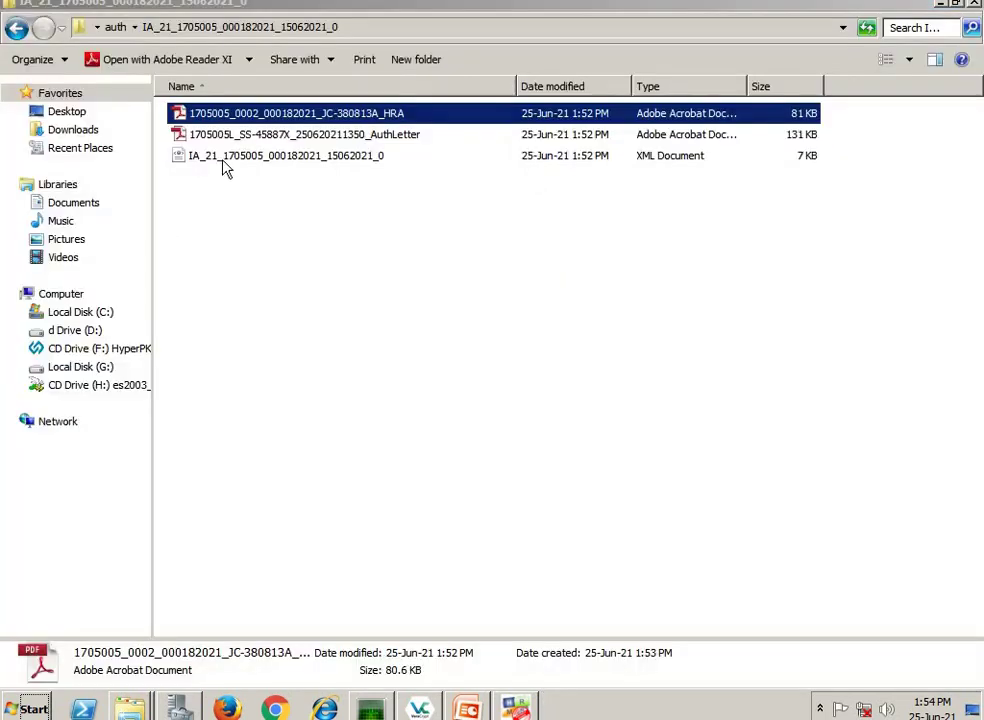
- Open the AuthLetter PDF full screen, read through it, and close Reader
left_click(243, 142)
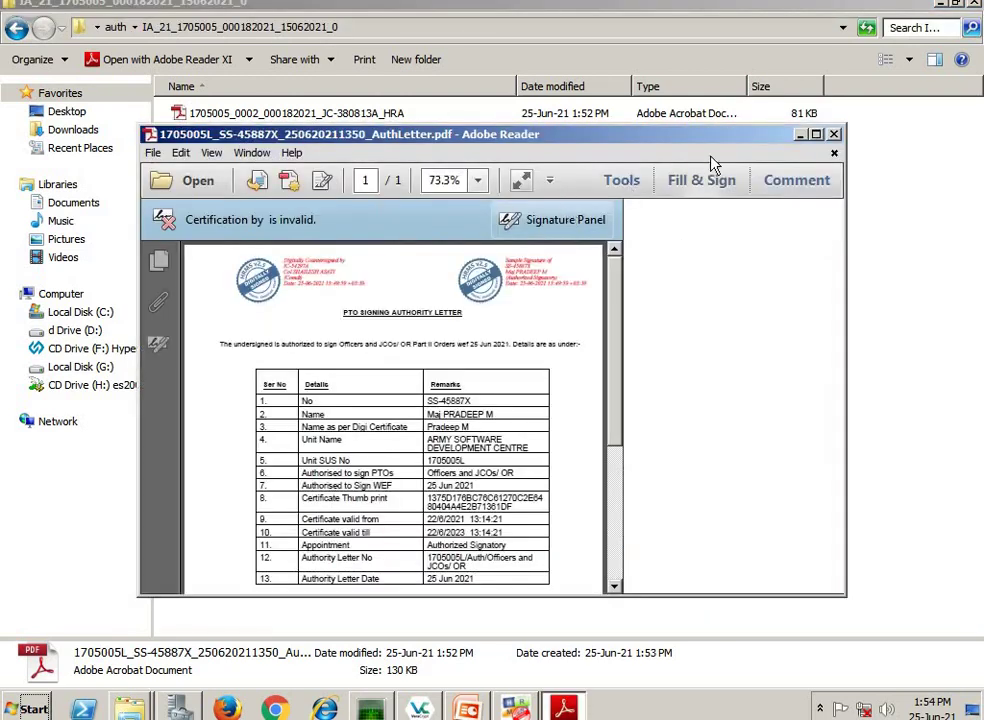
left_click(816, 134)
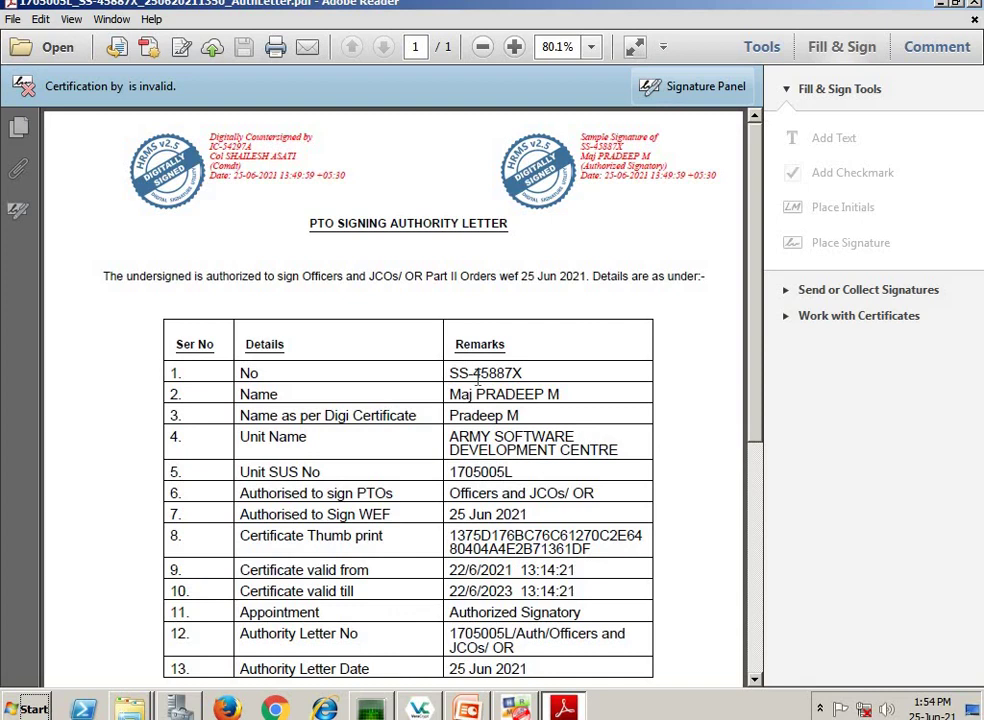
scroll(477, 377, "down", 2)
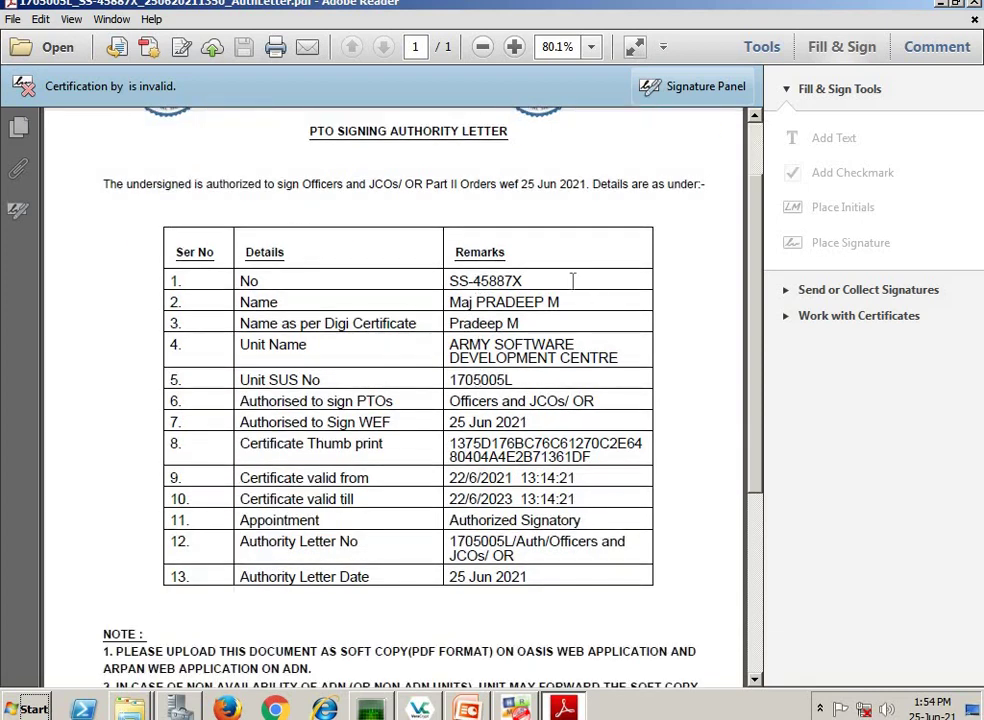
scroll(573, 279, "up", 2)
left_click(977, 20)
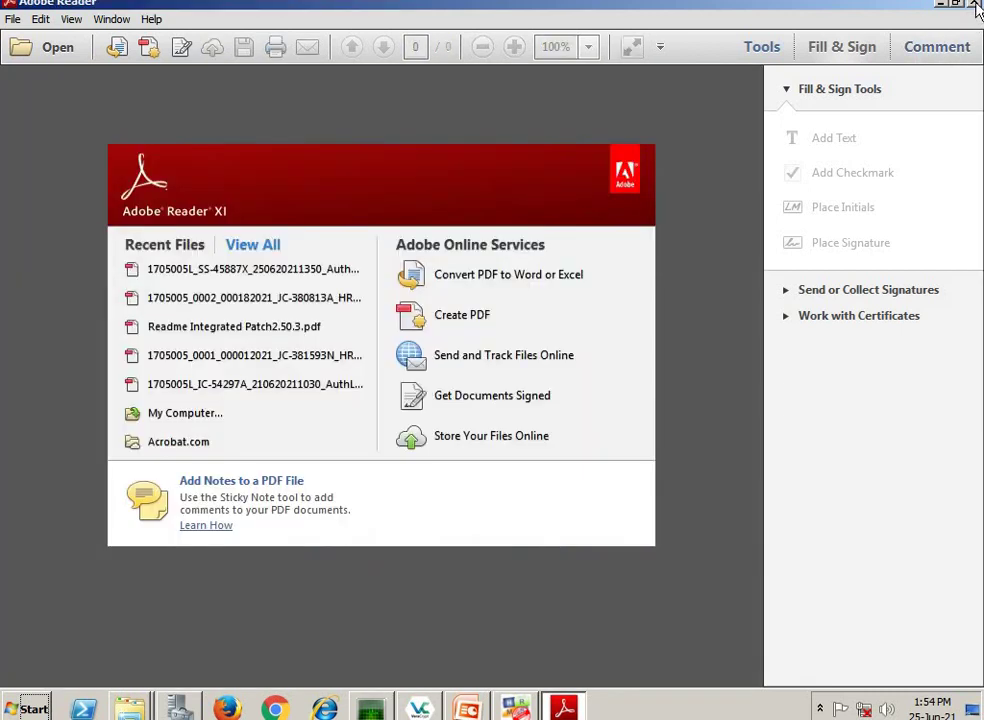
left_click(974, 4)
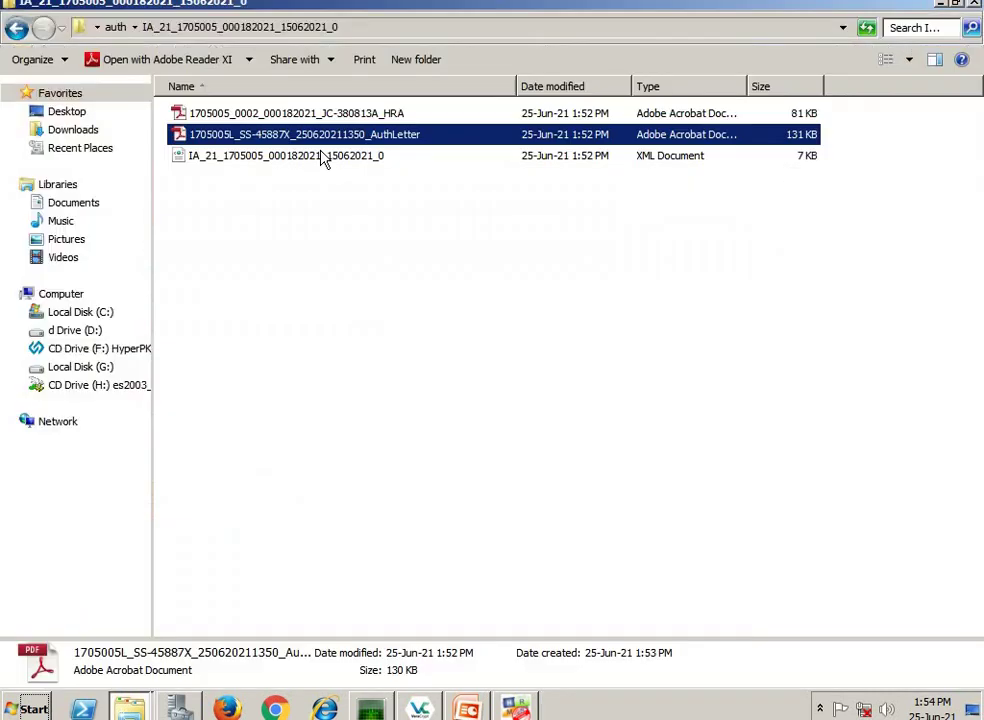
- Open the signed XML in Internet Explorer and scroll down to its signature block
double_click(240, 157)
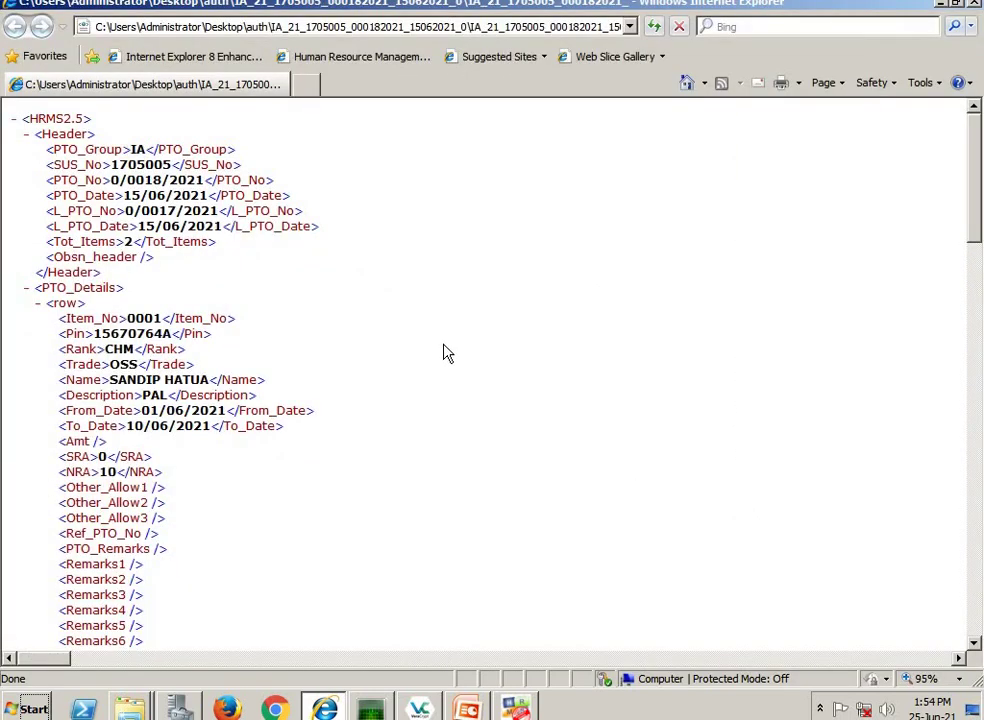
scroll(461, 345, "down", 6)
scroll(461, 345, "down", 20)
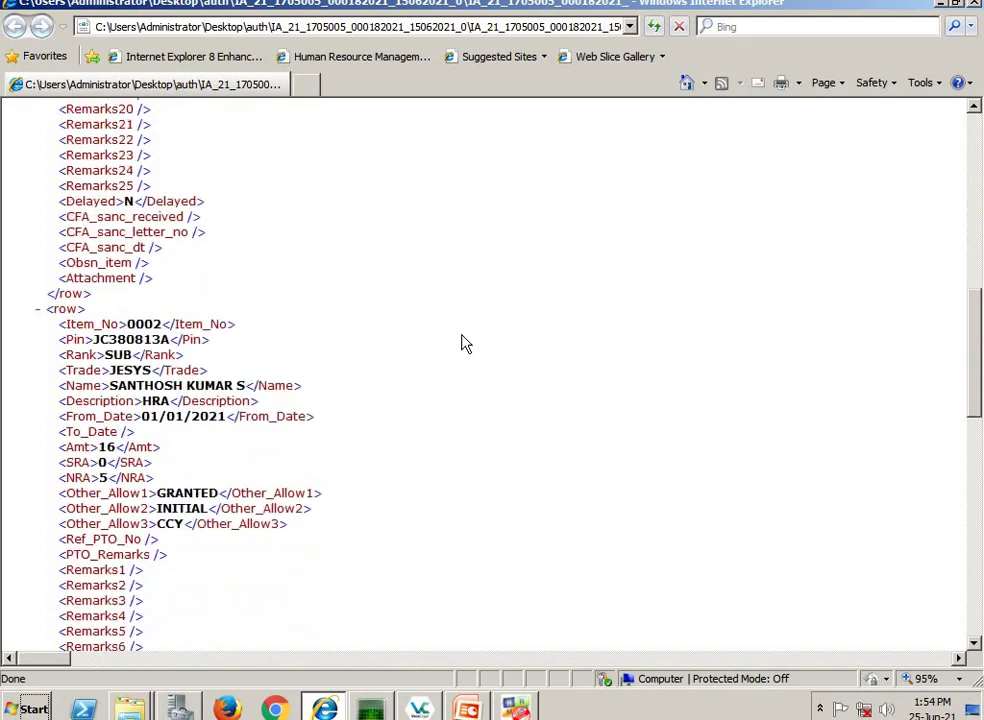
scroll(463, 337, "down", 2)
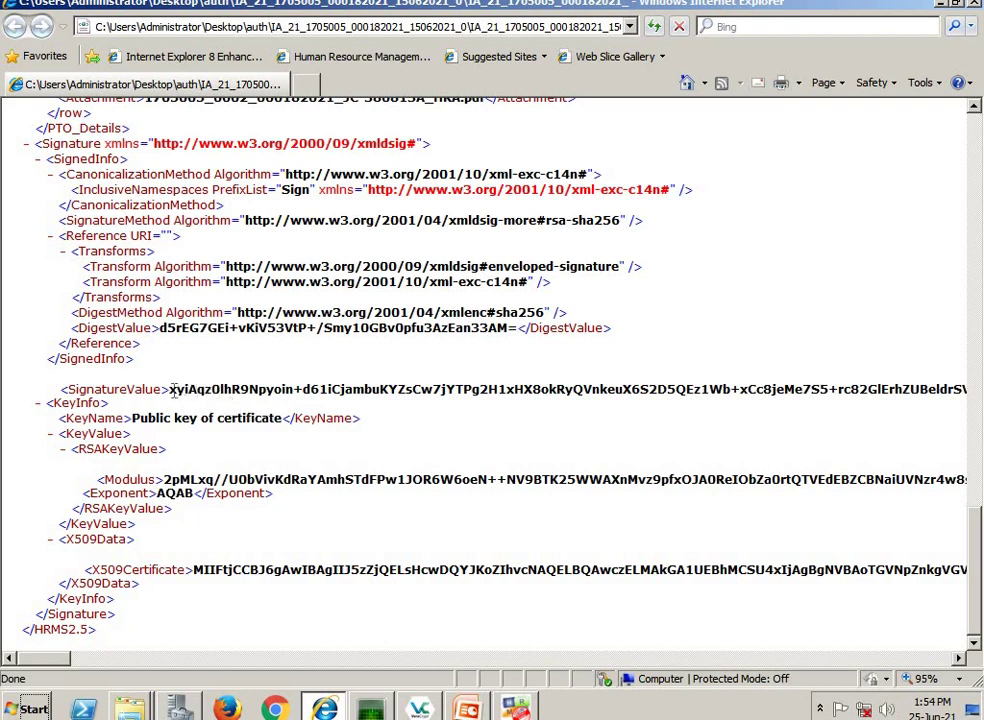
- Highlight the SignatureValue and X509Certificate text, then close the browser
left_click_drag(170, 390, 730, 390)
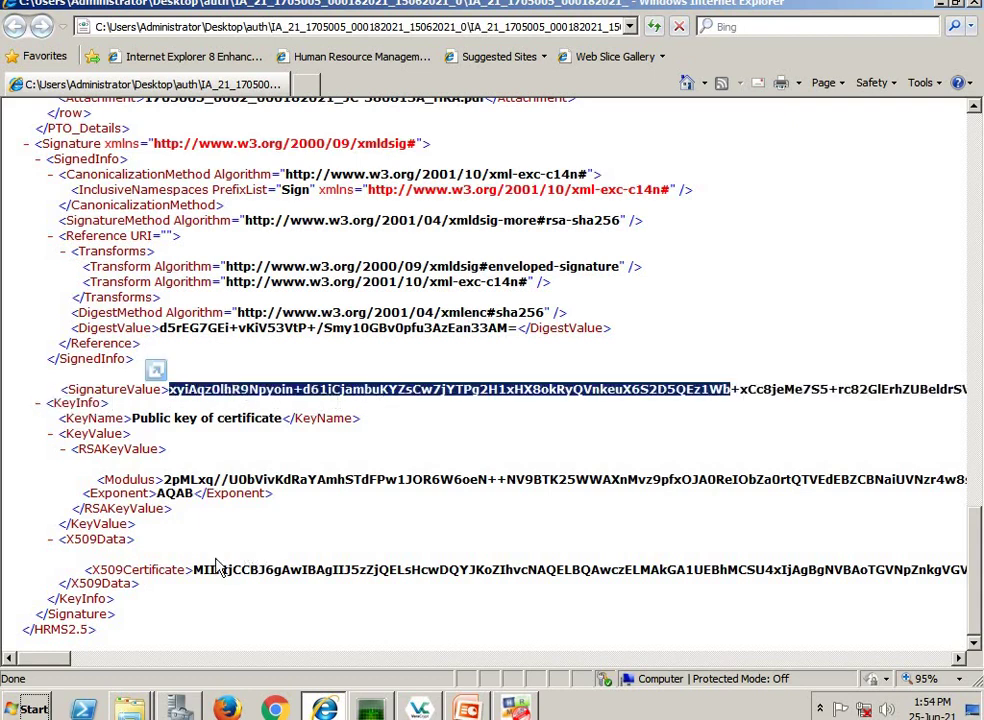
left_click_drag(195, 569, 640, 569)
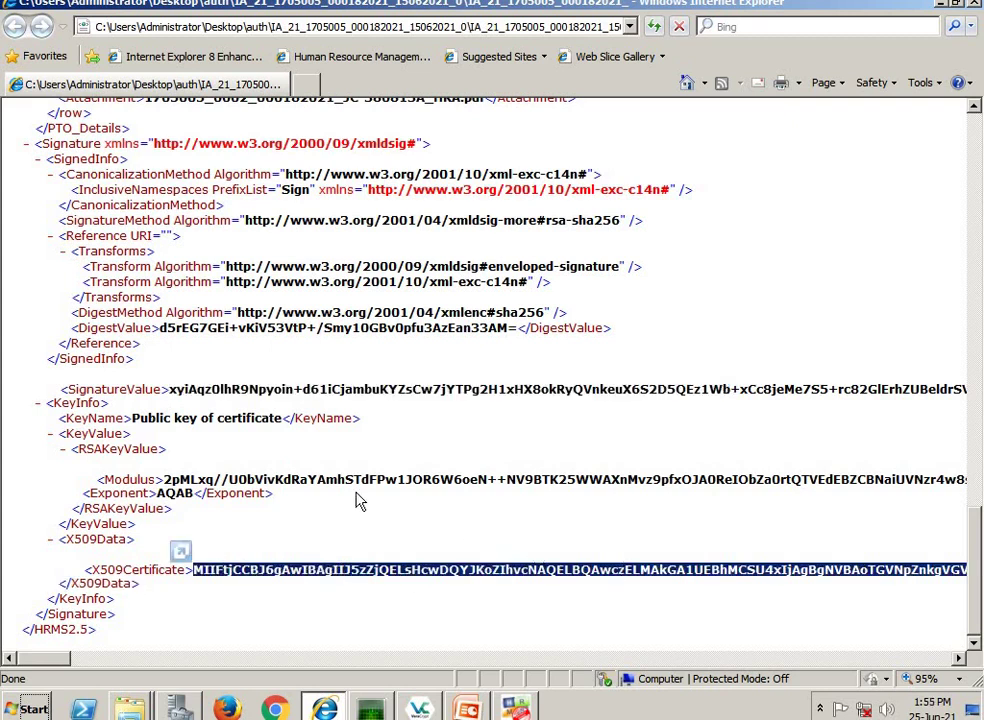
scroll(368, 500, "up", 10)
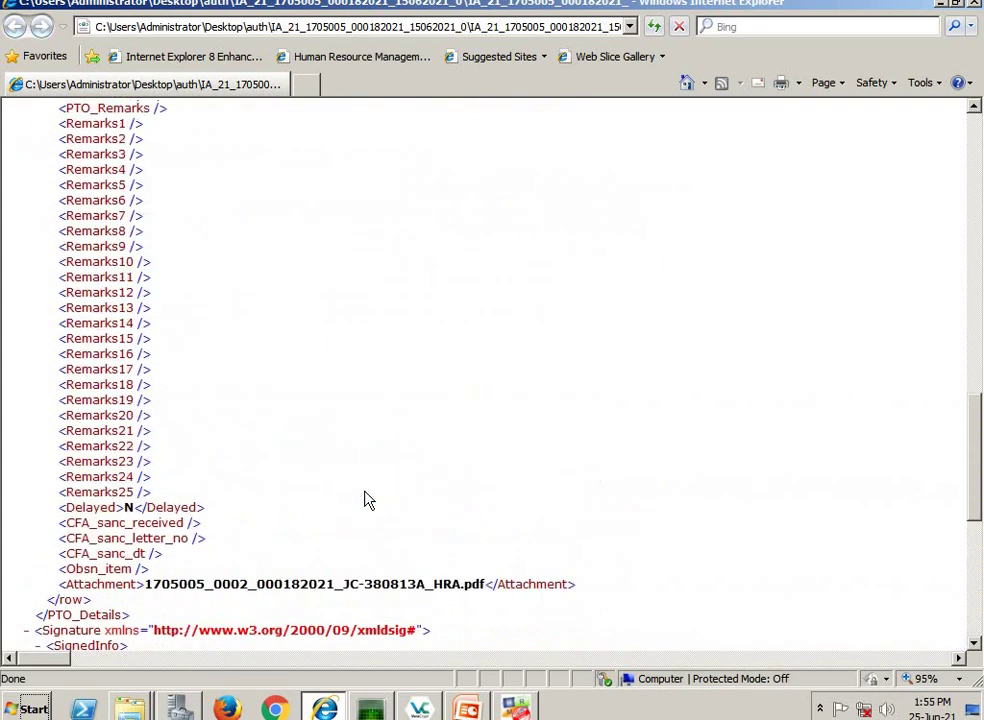
scroll(320, 400, "down", 5)
scroll(309, 375, "up", 5)
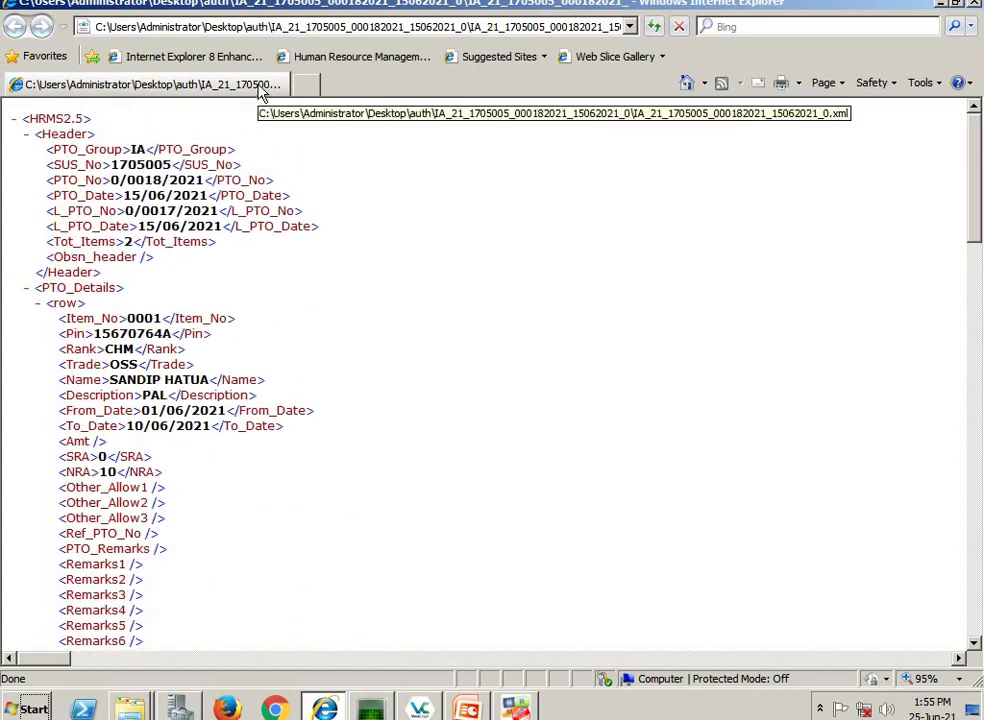
right_click(262, 92)
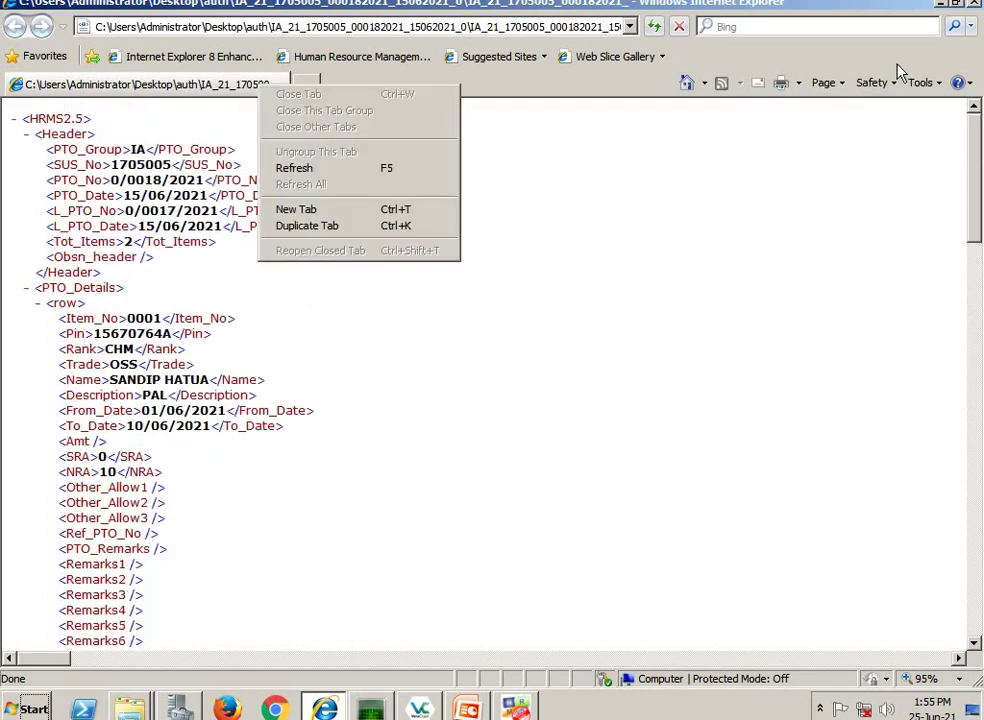
left_click(977, 8)
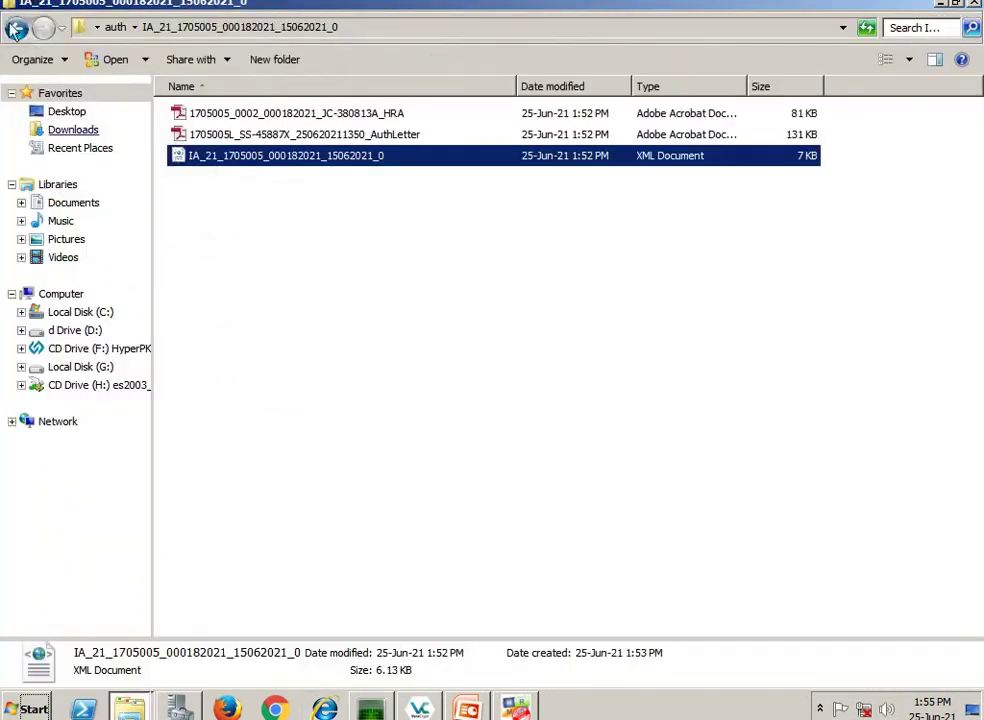
- Return to the auth folder, select the ZIP, and widen the Name column
left_click(17, 29)
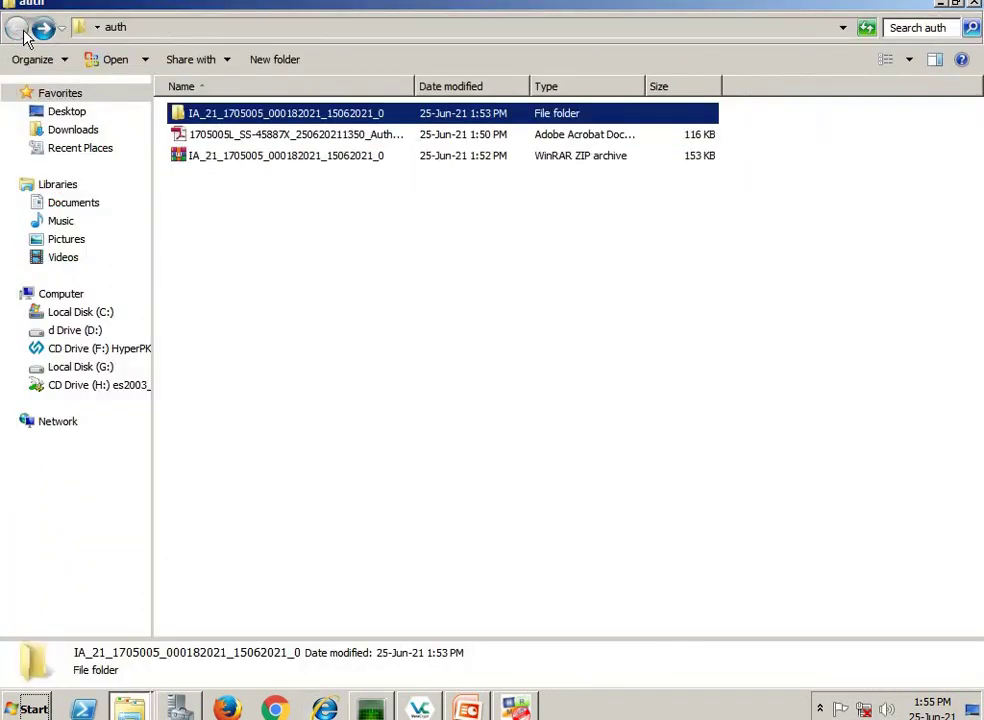
left_click(297, 158)
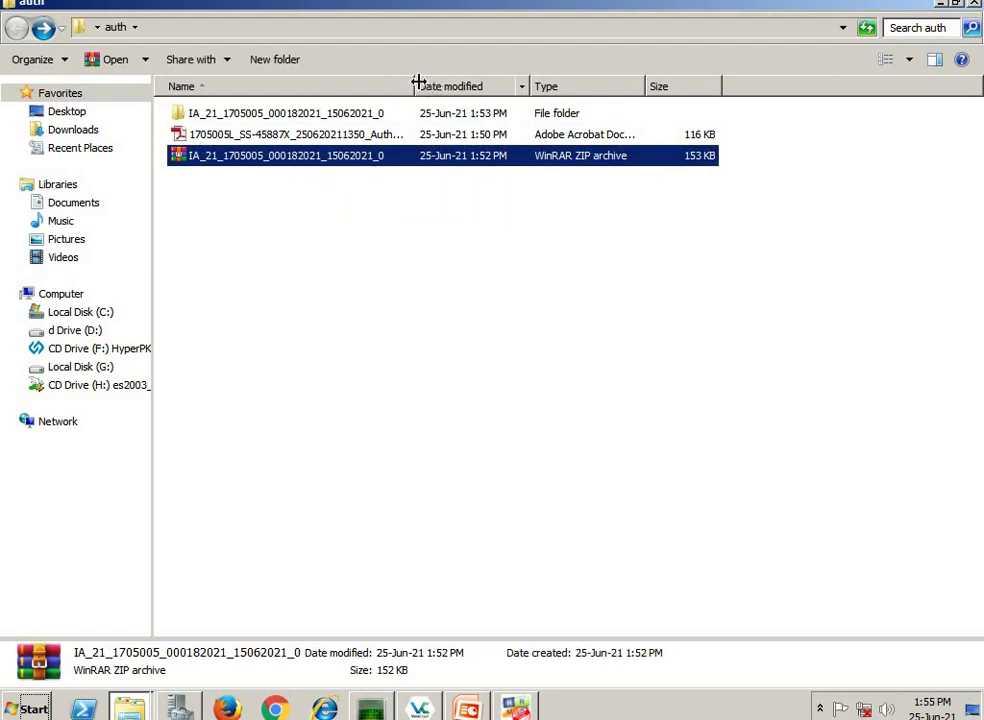
left_click_drag(417, 84, 461, 84)
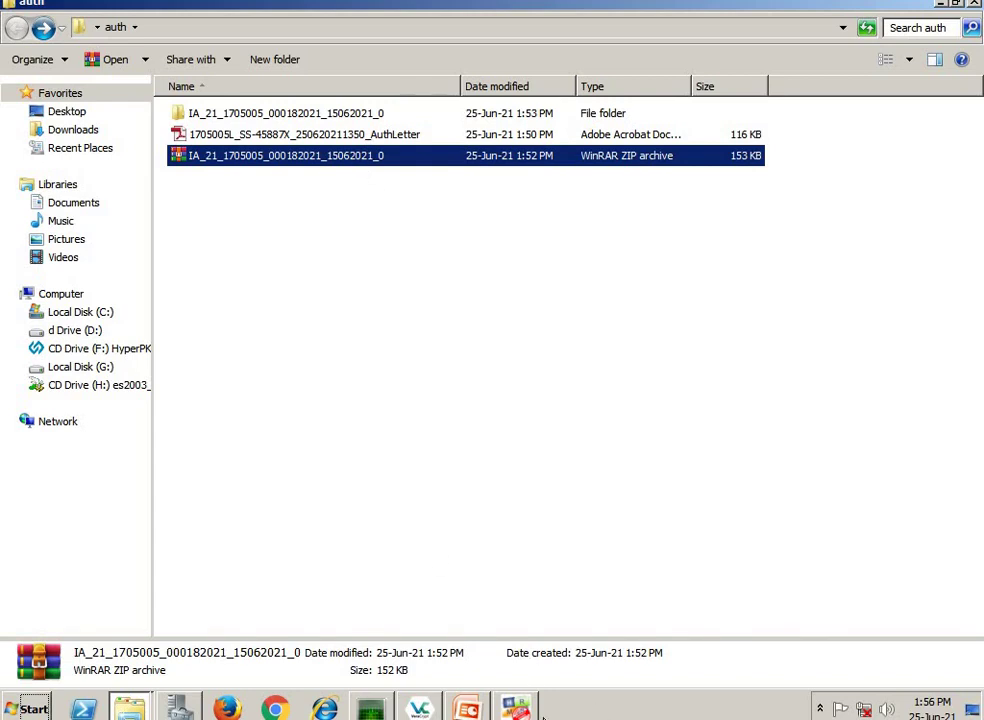
- Bring the HRMS Digital Signature Utility window for PTO 0/0018/2021 back to the front
left_click(516, 708)
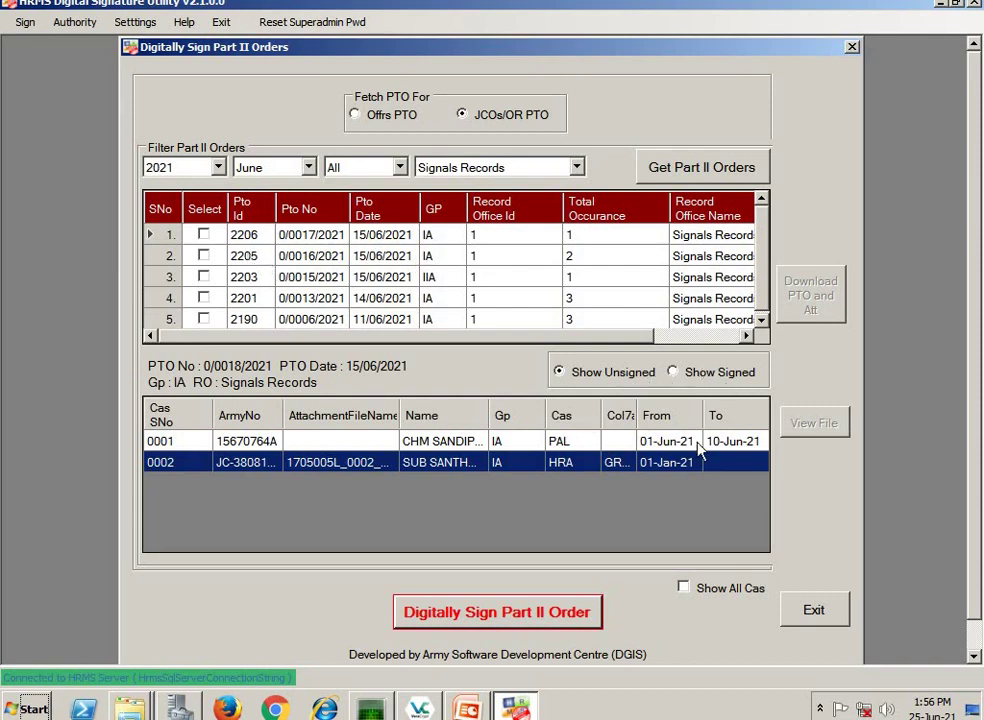
- Show signed orders, select order 0/0018/2021, and start then cancel downloading its PTO and attachments
left_click(676, 378)
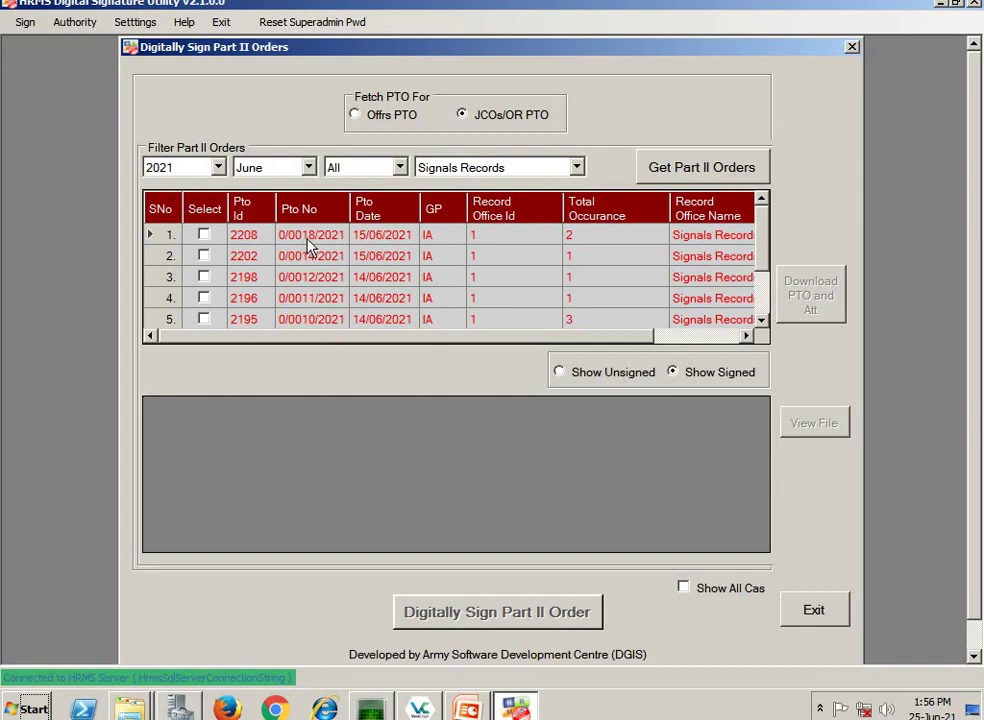
left_click(204, 235)
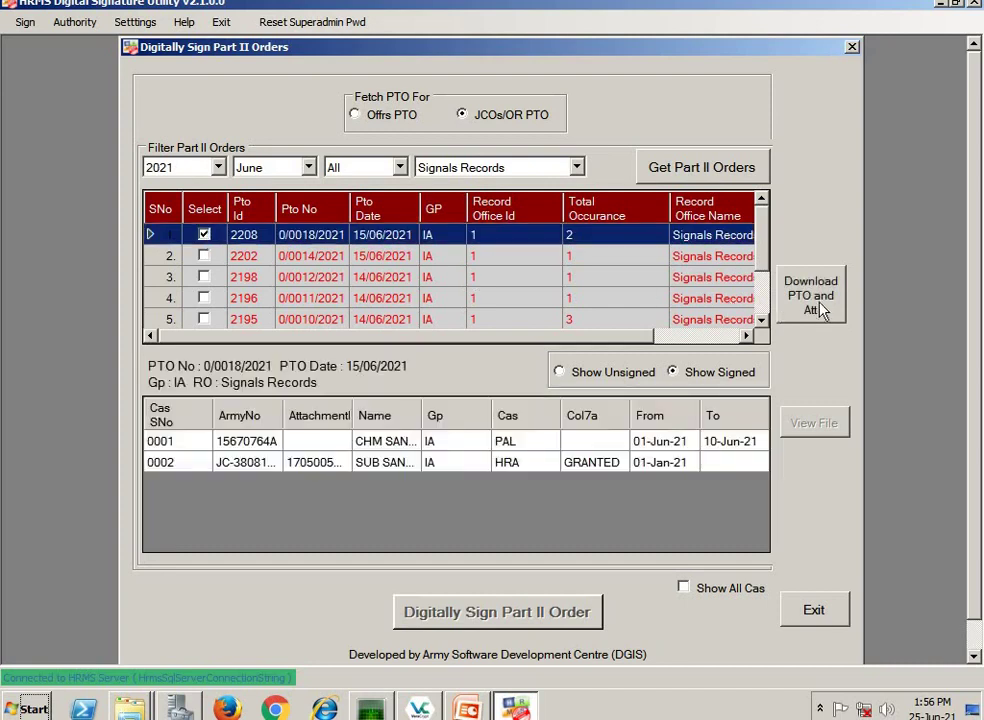
left_click(812, 296)
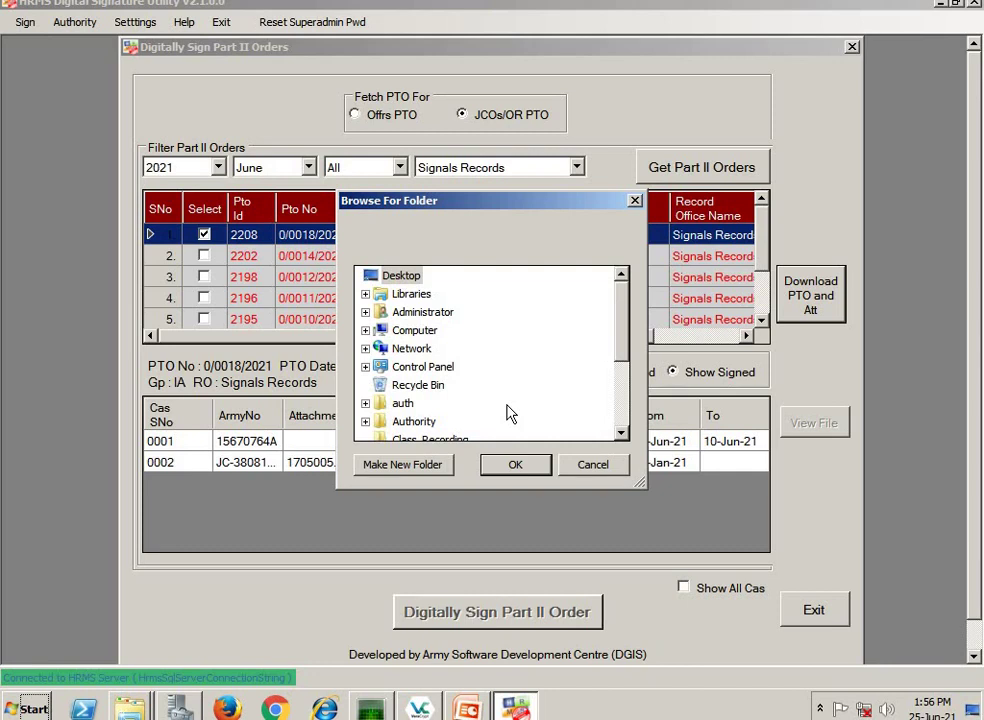
left_click(593, 465)
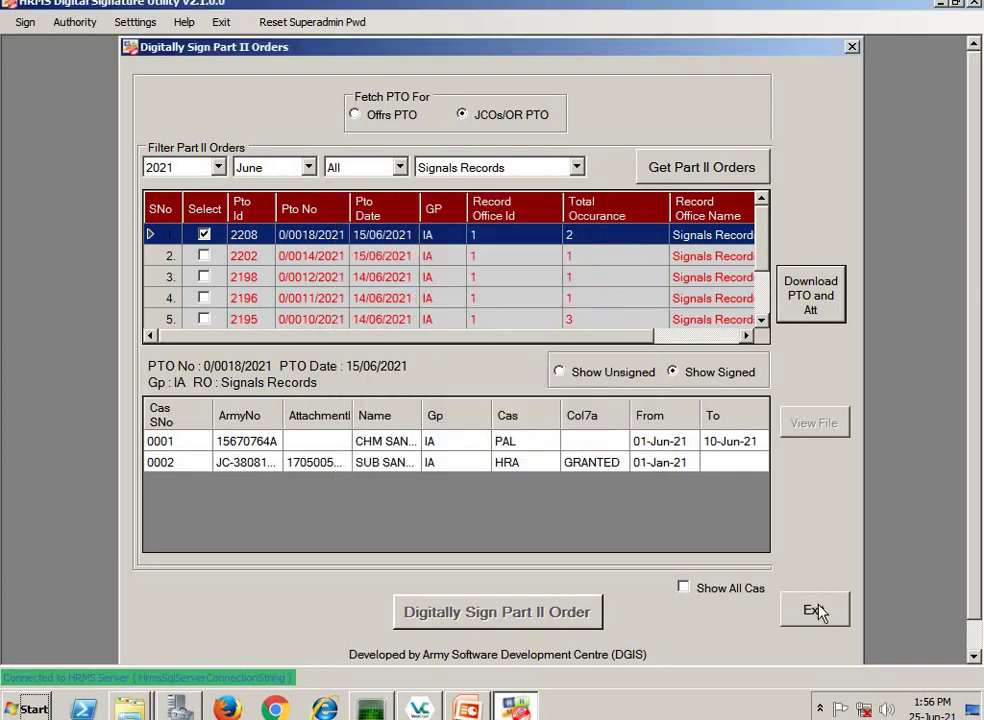
- Exit the Digitally Sign Part II Orders window, confirming with Yes, and minimize the utility
left_click(817, 612)
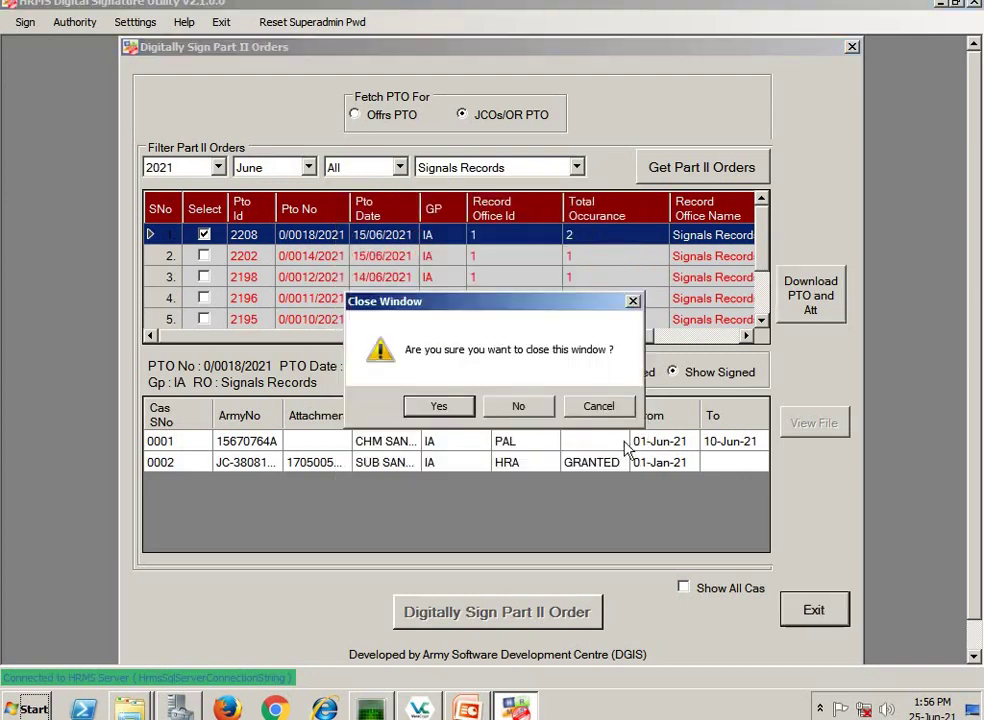
left_click(439, 407)
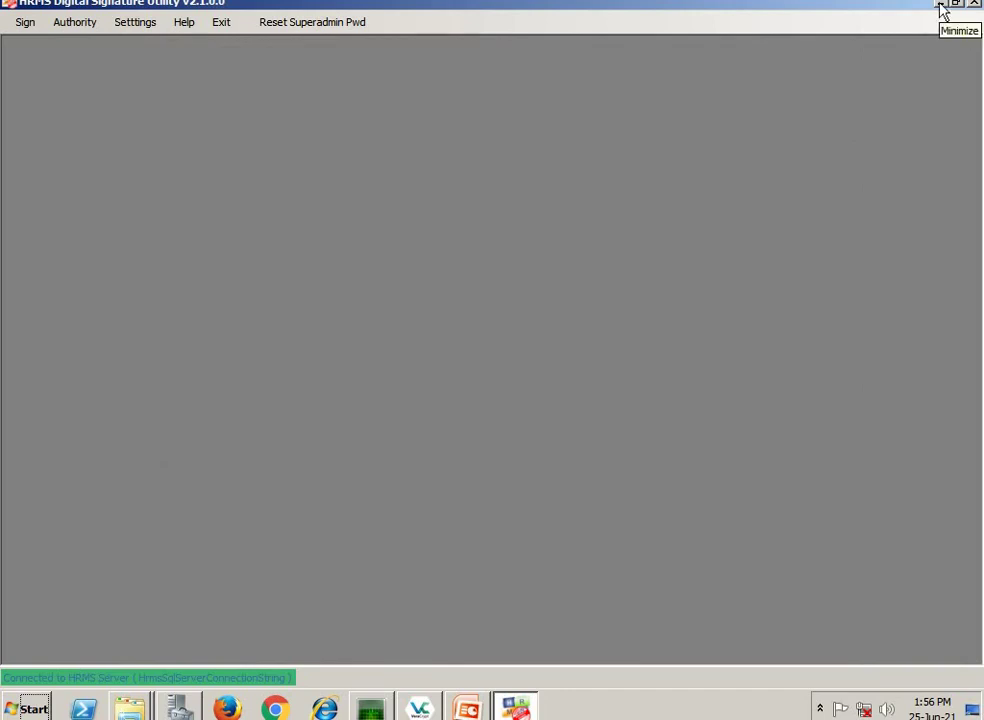
left_click(941, 9)
- Minimize the remaining folder and launch HRMS 2.5 from the desktop in a maximized browser
left_click(941, 9)
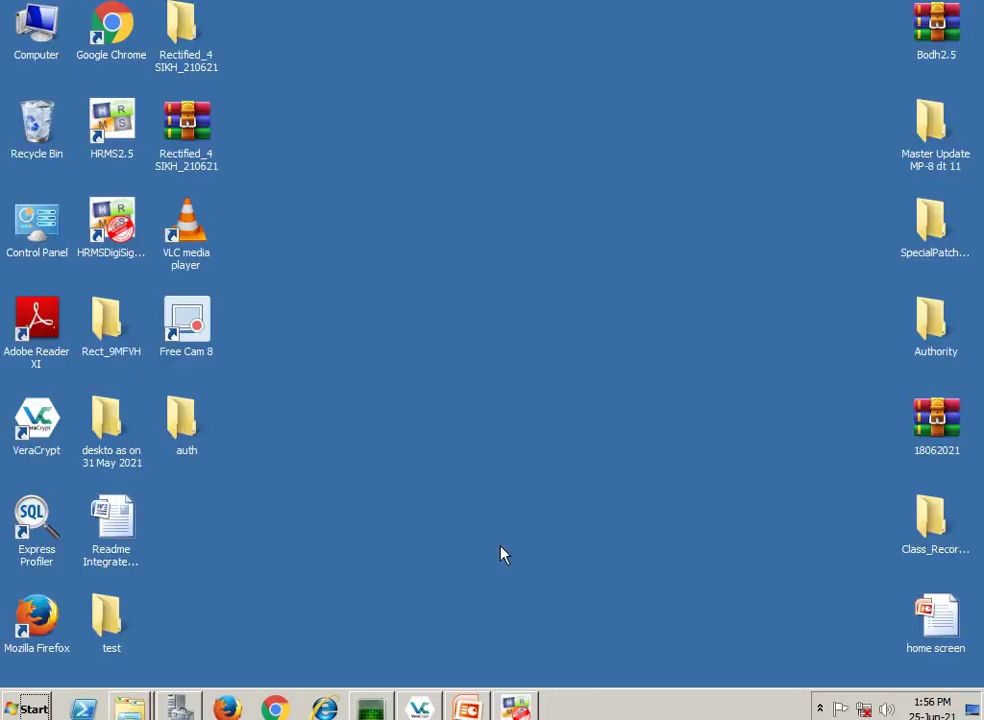
left_click(123, 127)
double_click(123, 127)
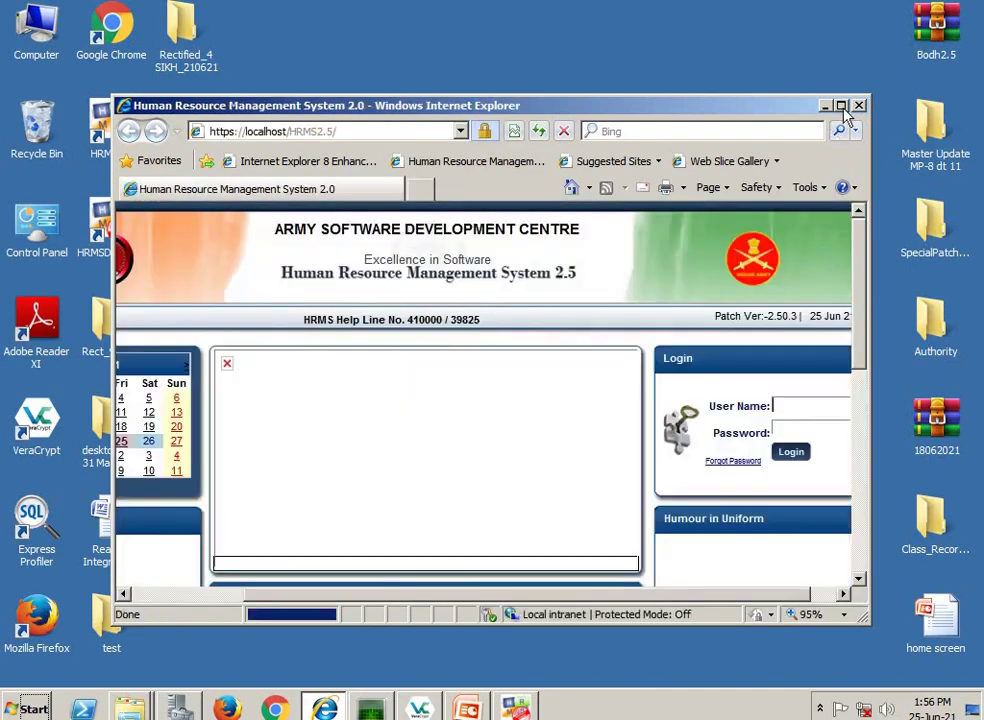
left_click(841, 106)
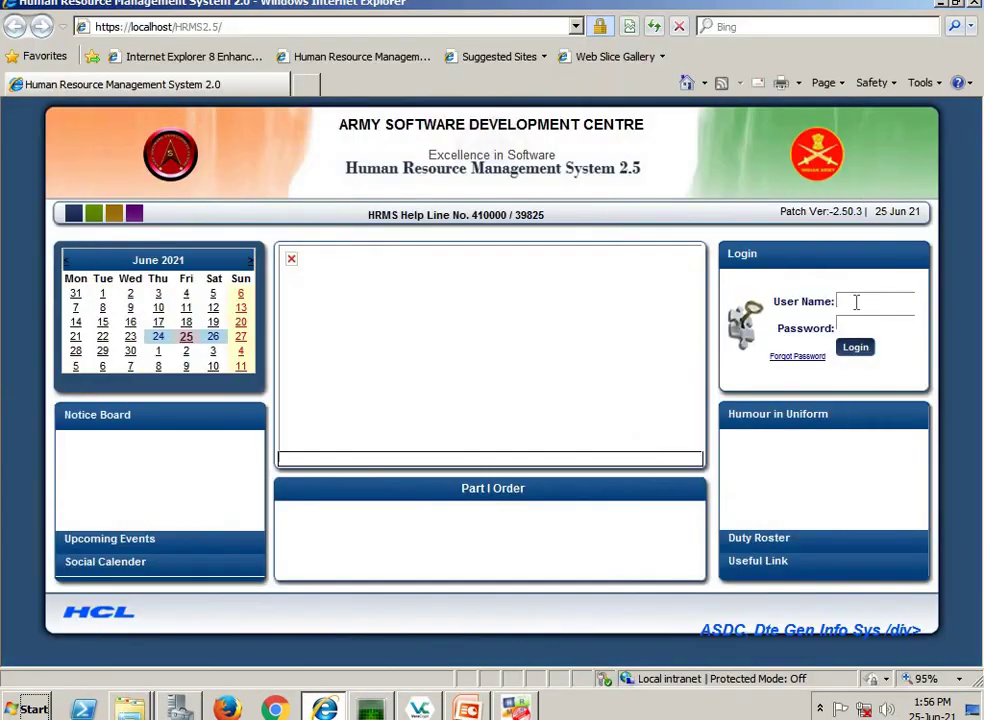
- Log in with the user ID and password, then open the HR module's Part II Orders page
left_click(855, 325)
type("●●●●●●●●●●●●")
left_click(853, 347)
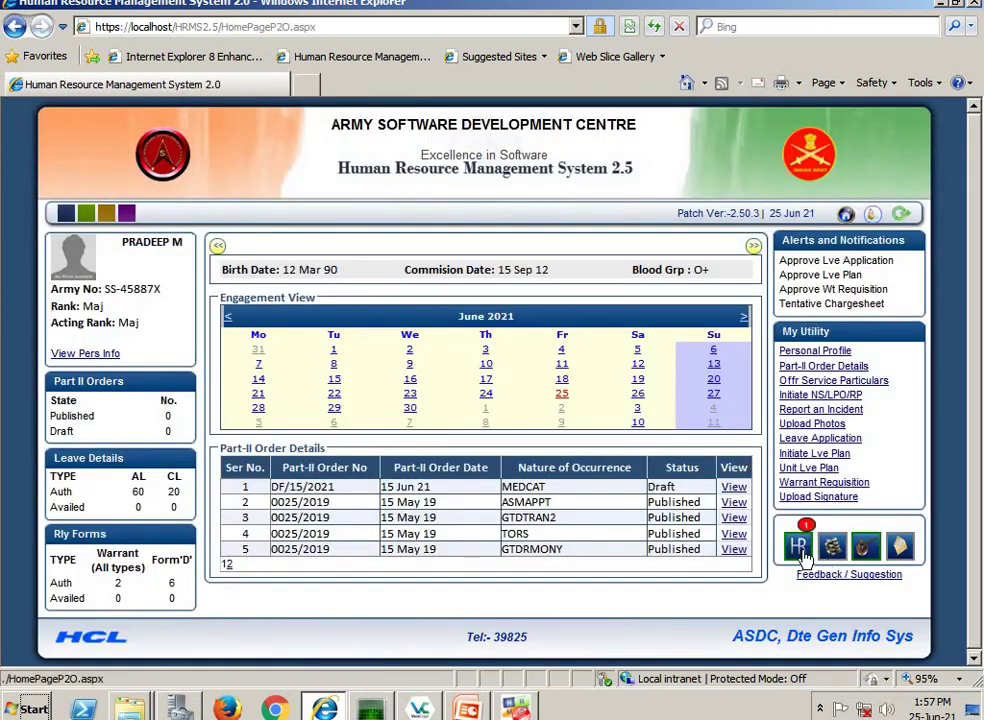
left_click(799, 547)
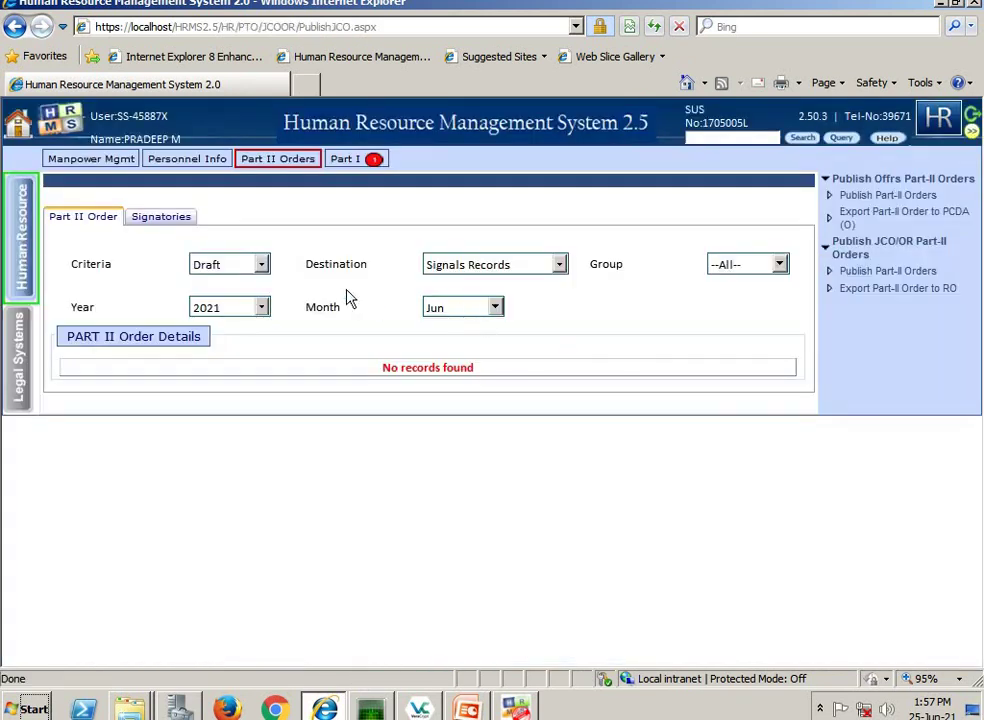
left_click(250, 275)
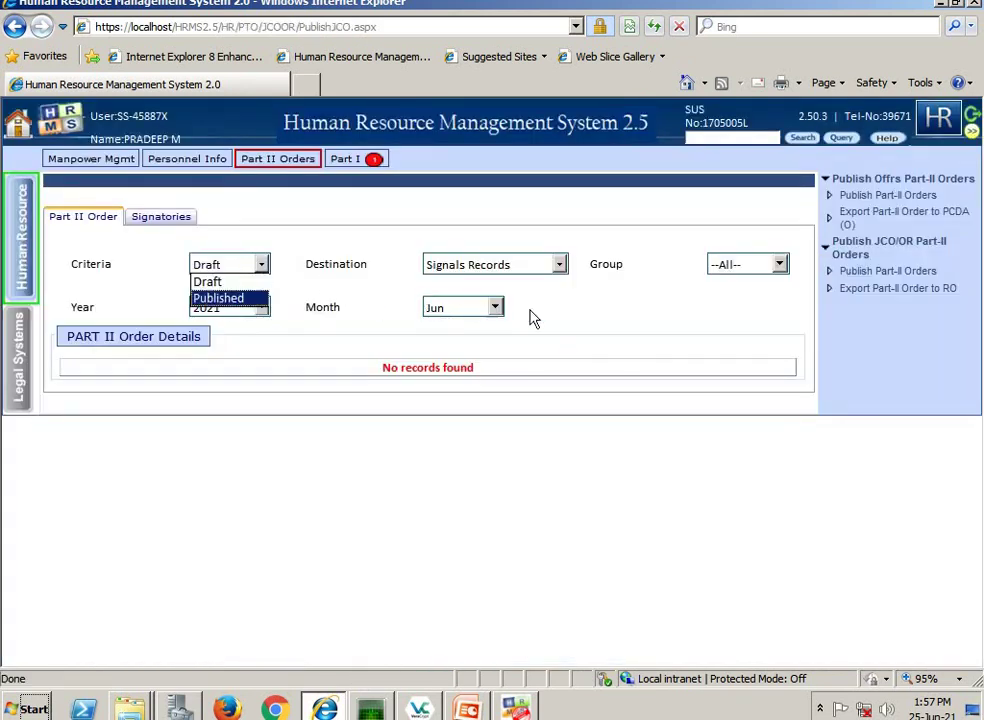
- List Published June 2021 orders and open the print report for order 0/0018/2021
key("Return")
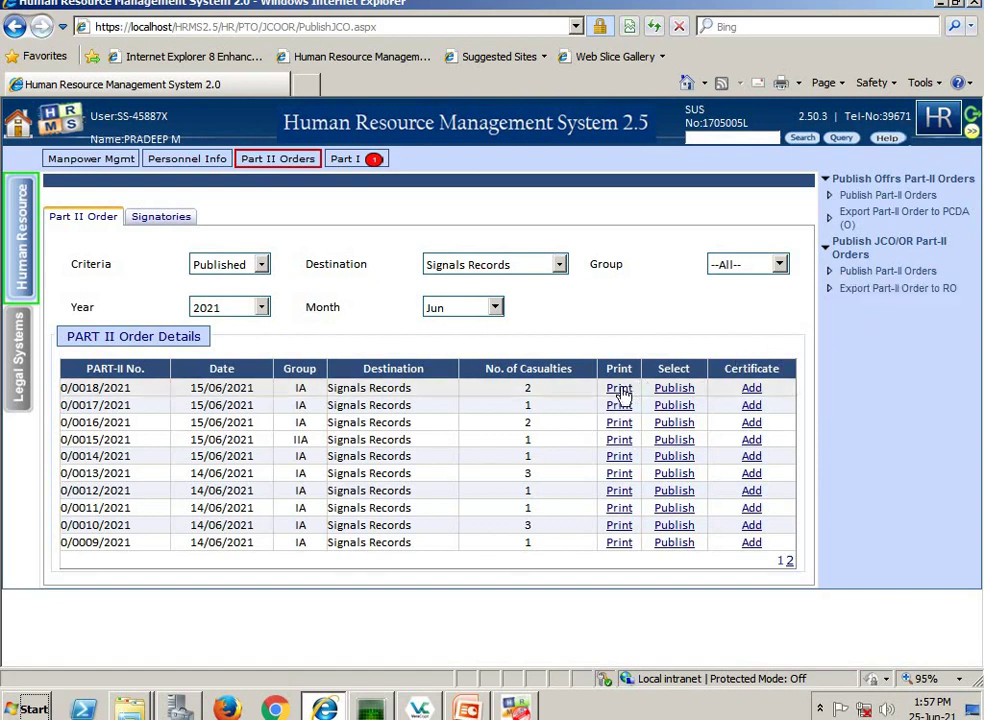
left_click(619, 389)
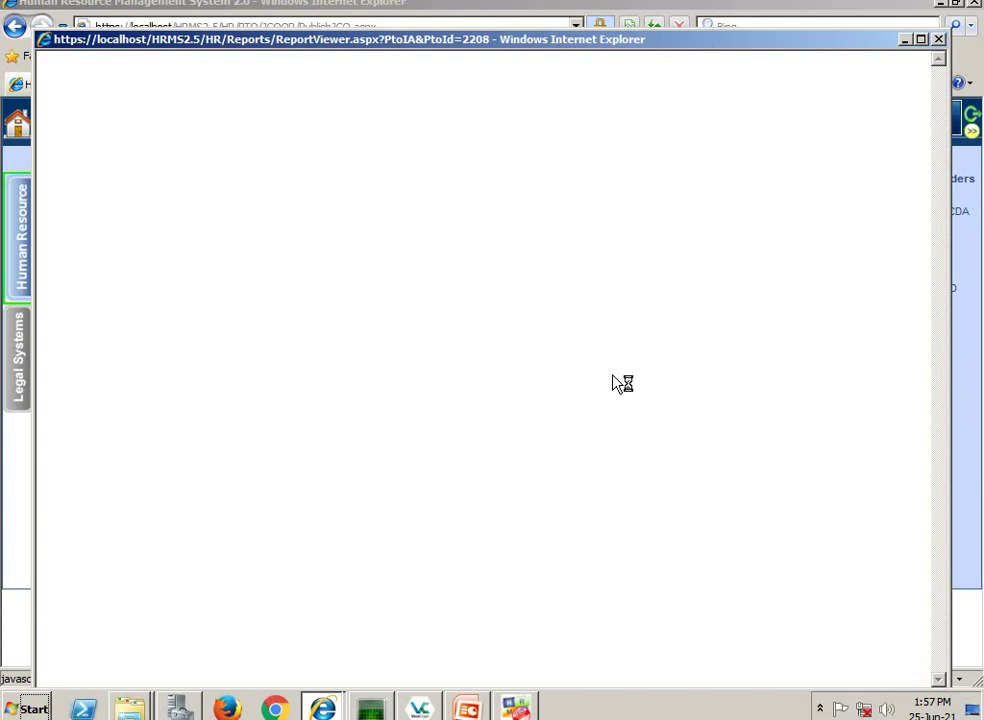
- Check order 0/0018/2021's report for its digital-signature stamp, then close it and minimize the browser
left_click_drag(505, 44, 497, 22)
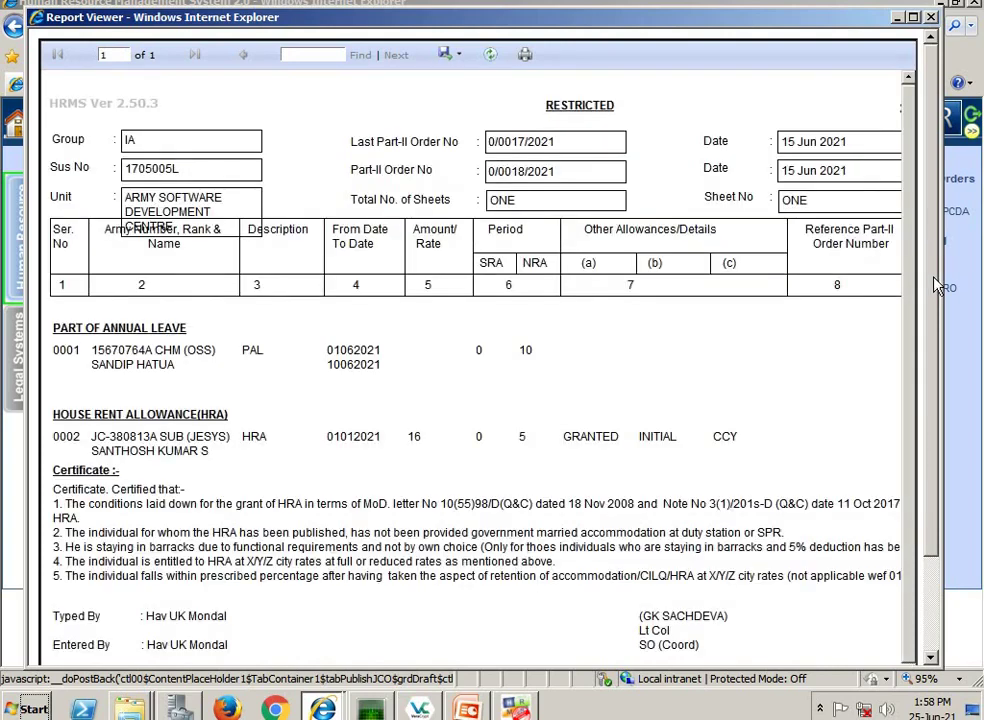
scroll(910, 460, "down", 3)
scroll(912, 484, "down", 2)
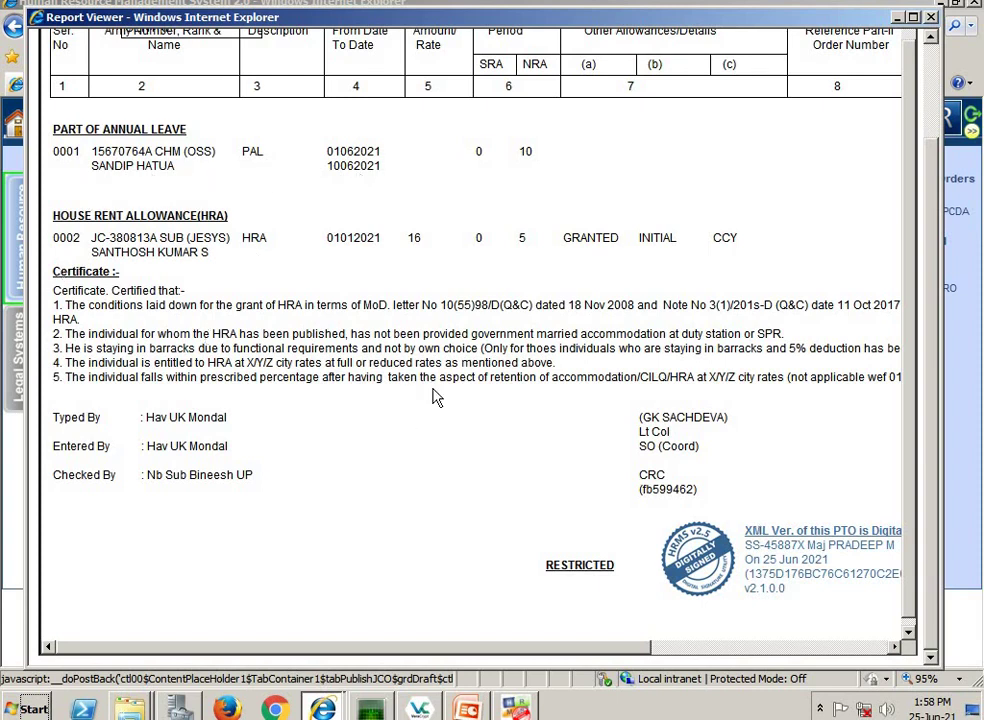
scroll(495, 428, "up", 5)
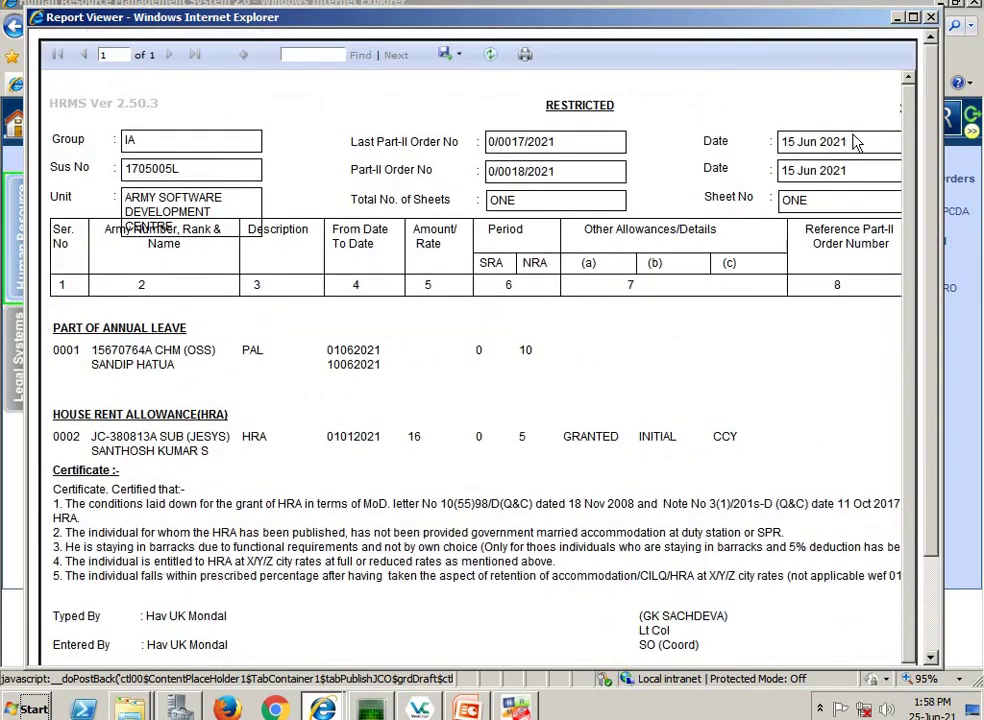
left_click(931, 18)
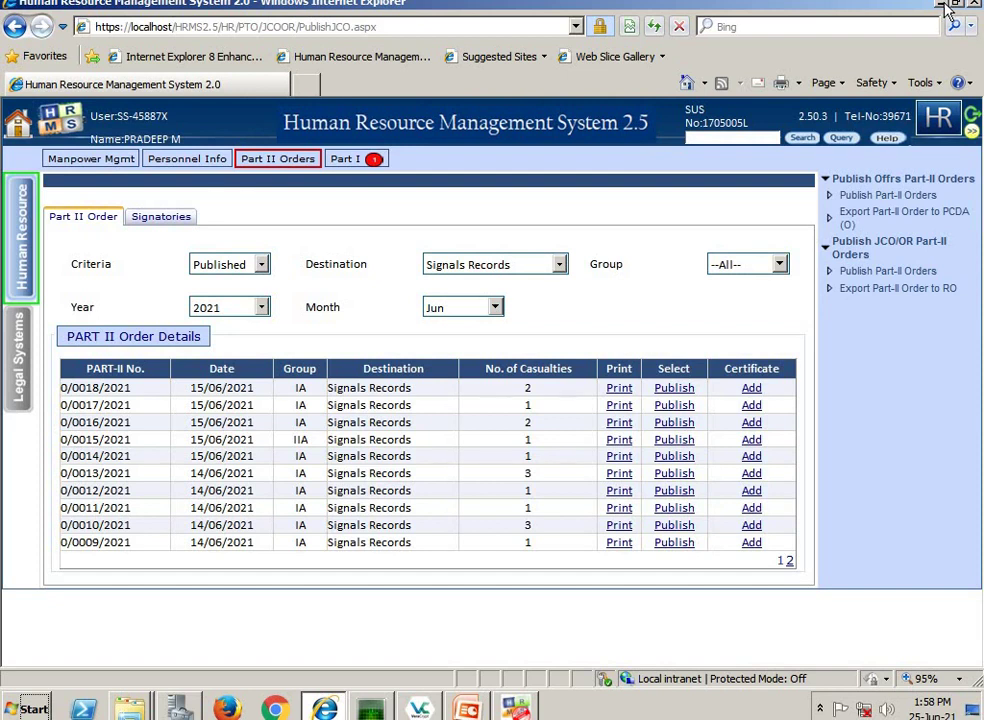
left_click(945, 9)
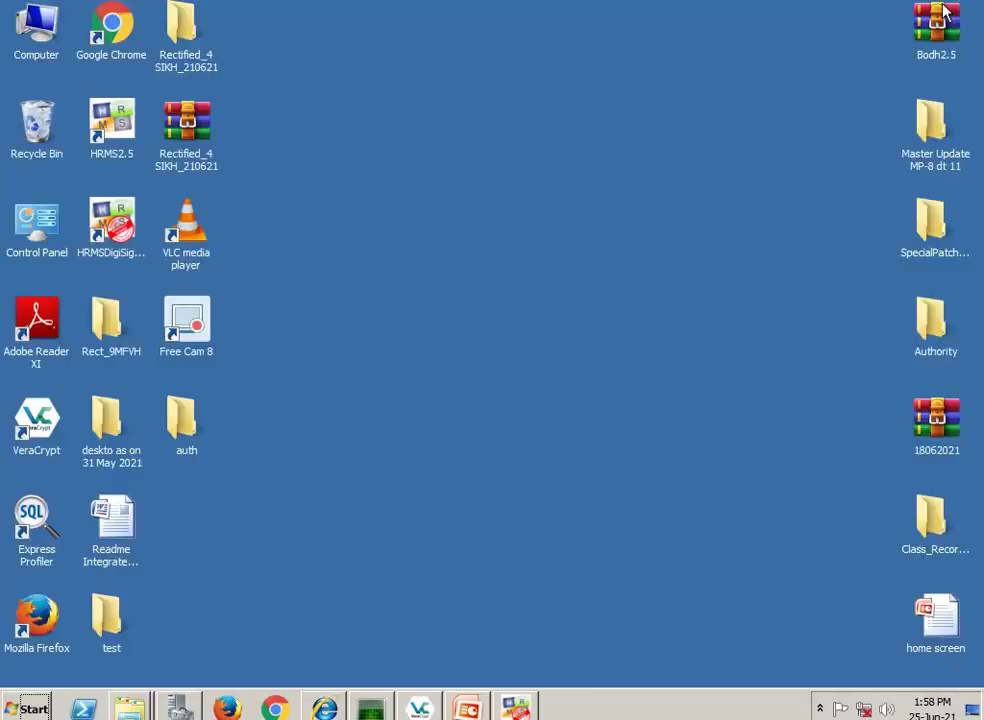